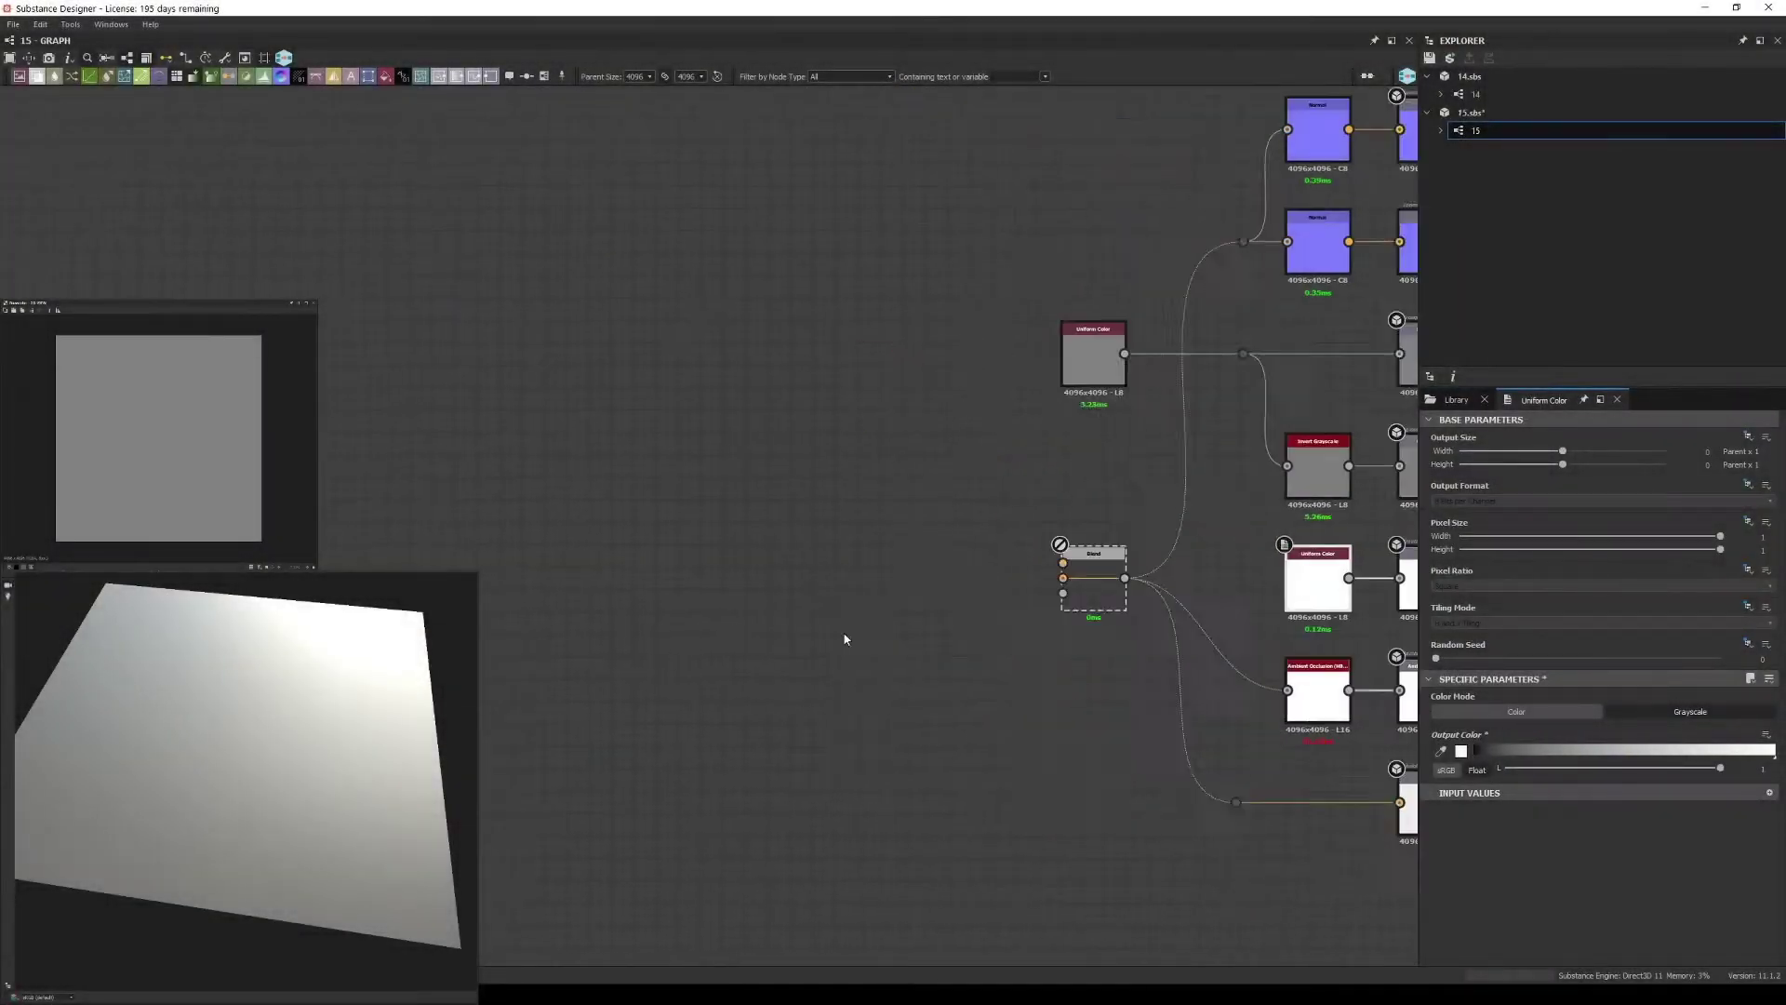
# - Add a Tile Generator with more X tiles and Luminance Random 1, then delete the Blend node
pyautogui.press('space')
pyautogui.press('Return')
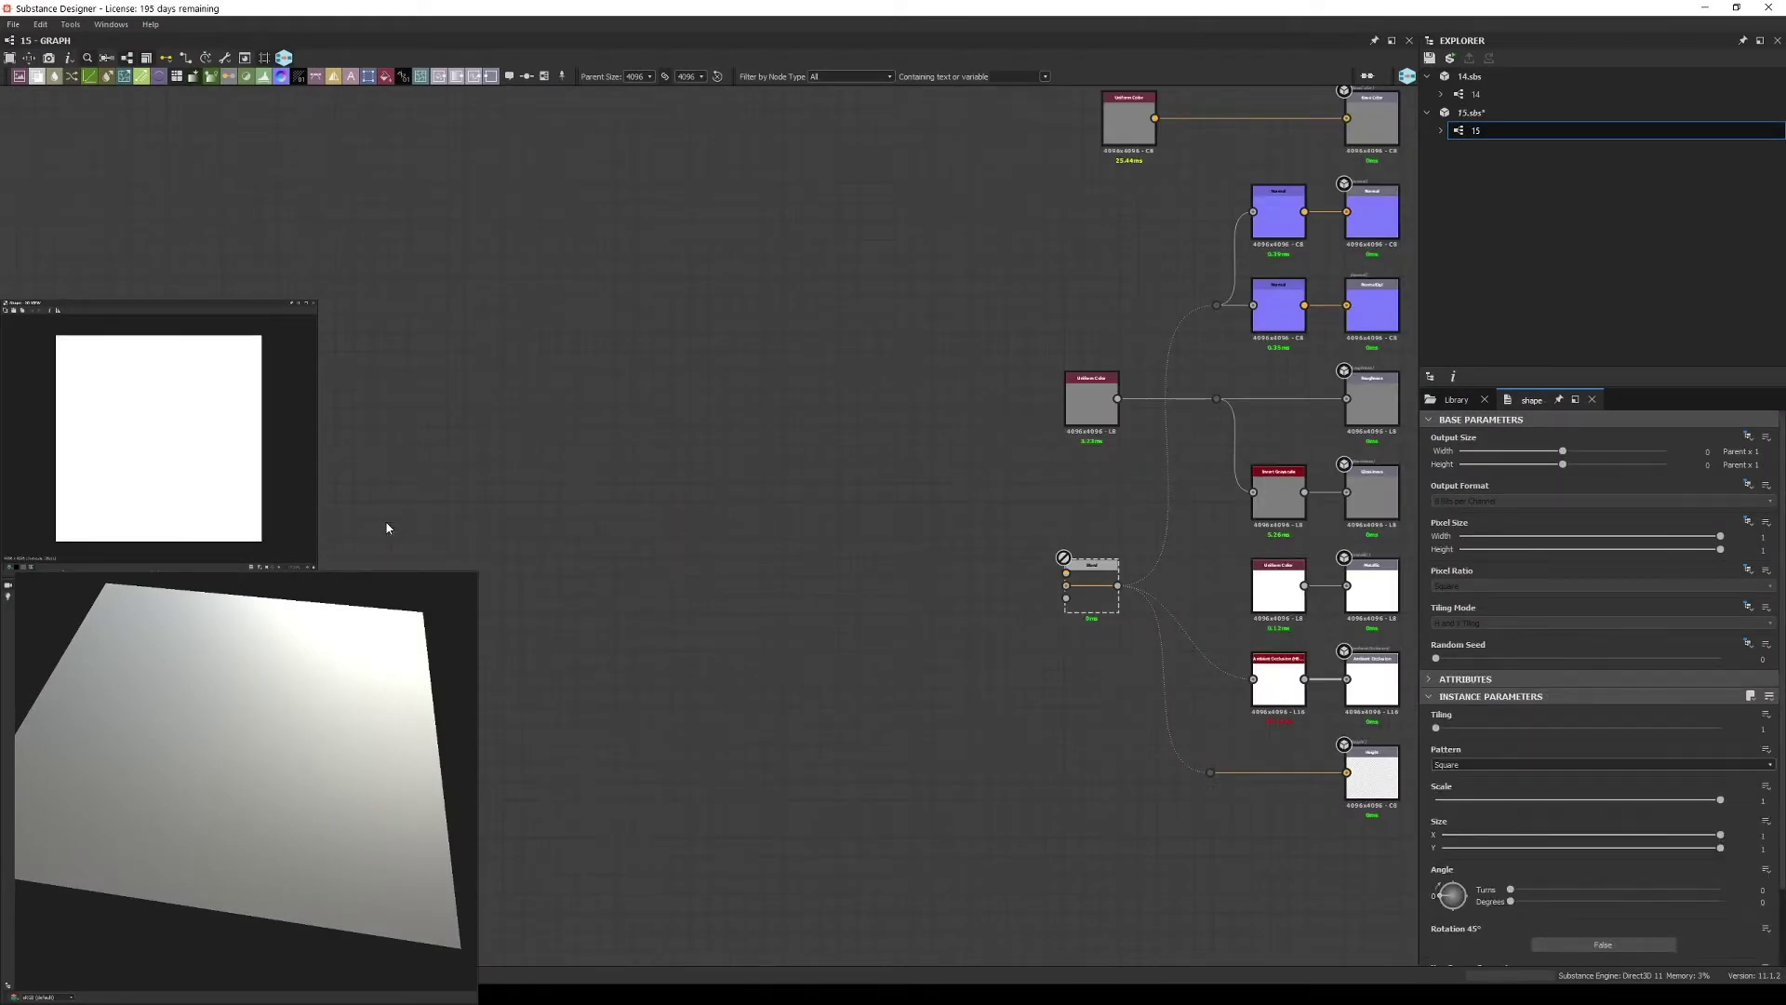
pyautogui.moveTo(1479, 728); pyautogui.dragTo(1447, 728)
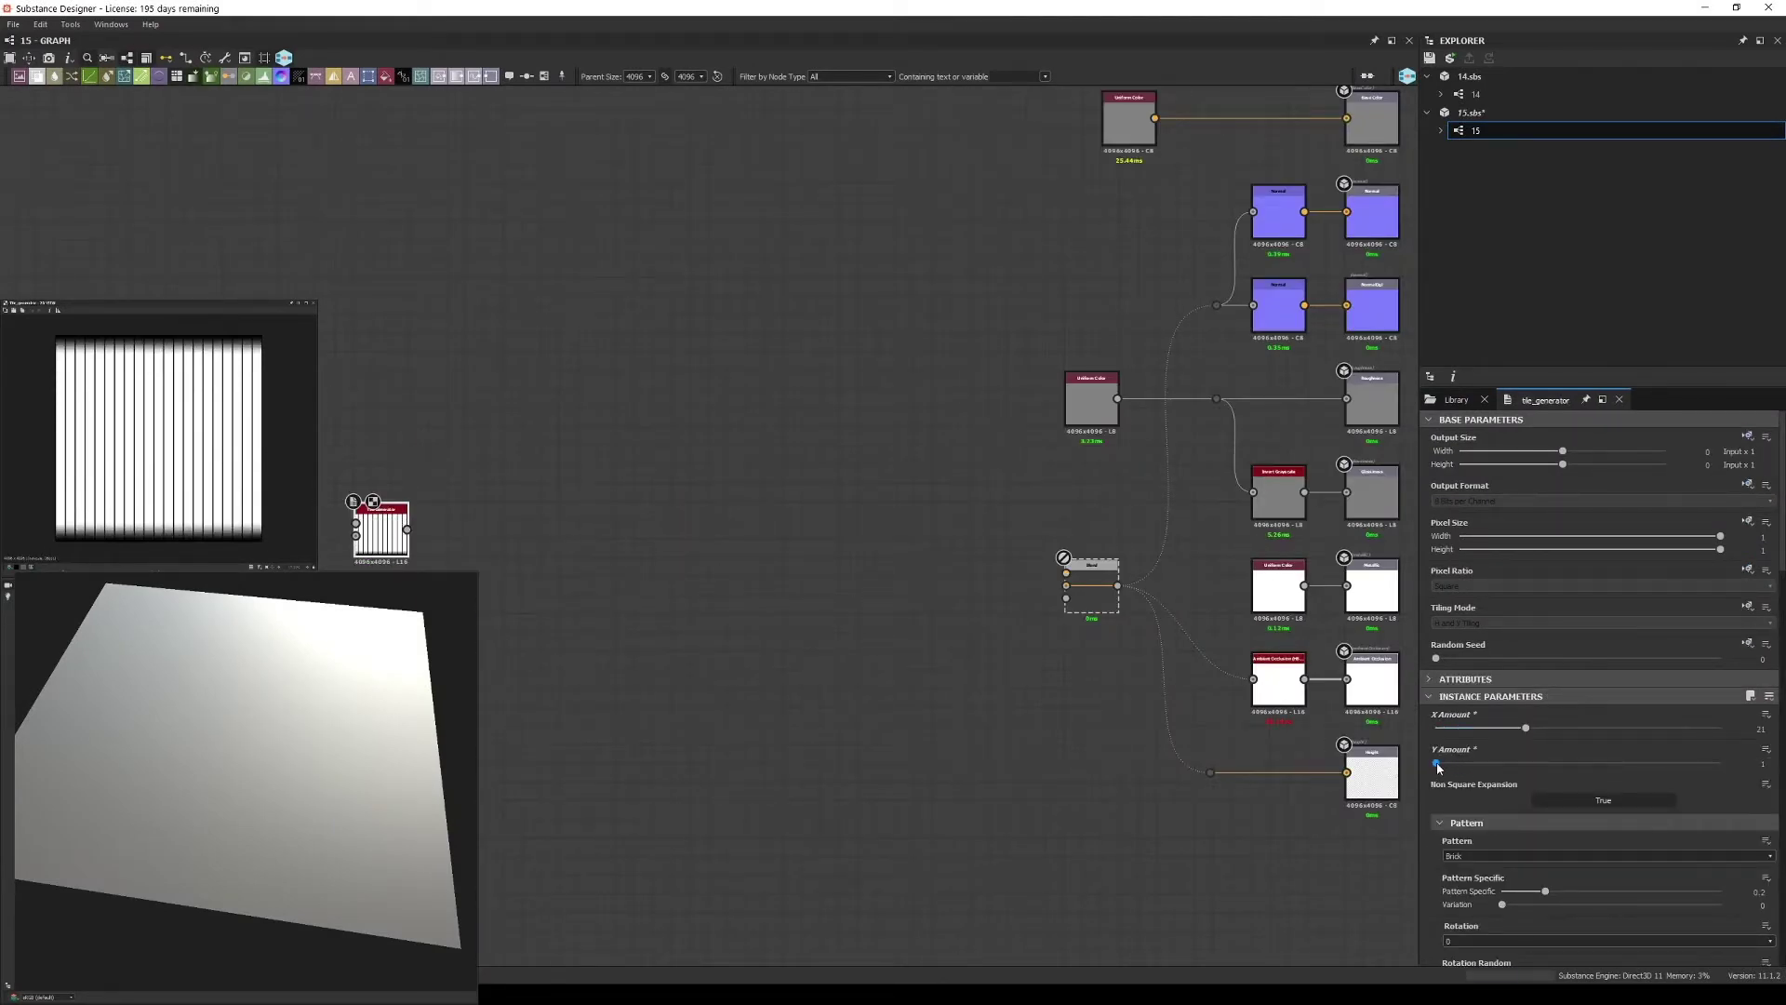
pyautogui.scroll(-8, 1535, 874)
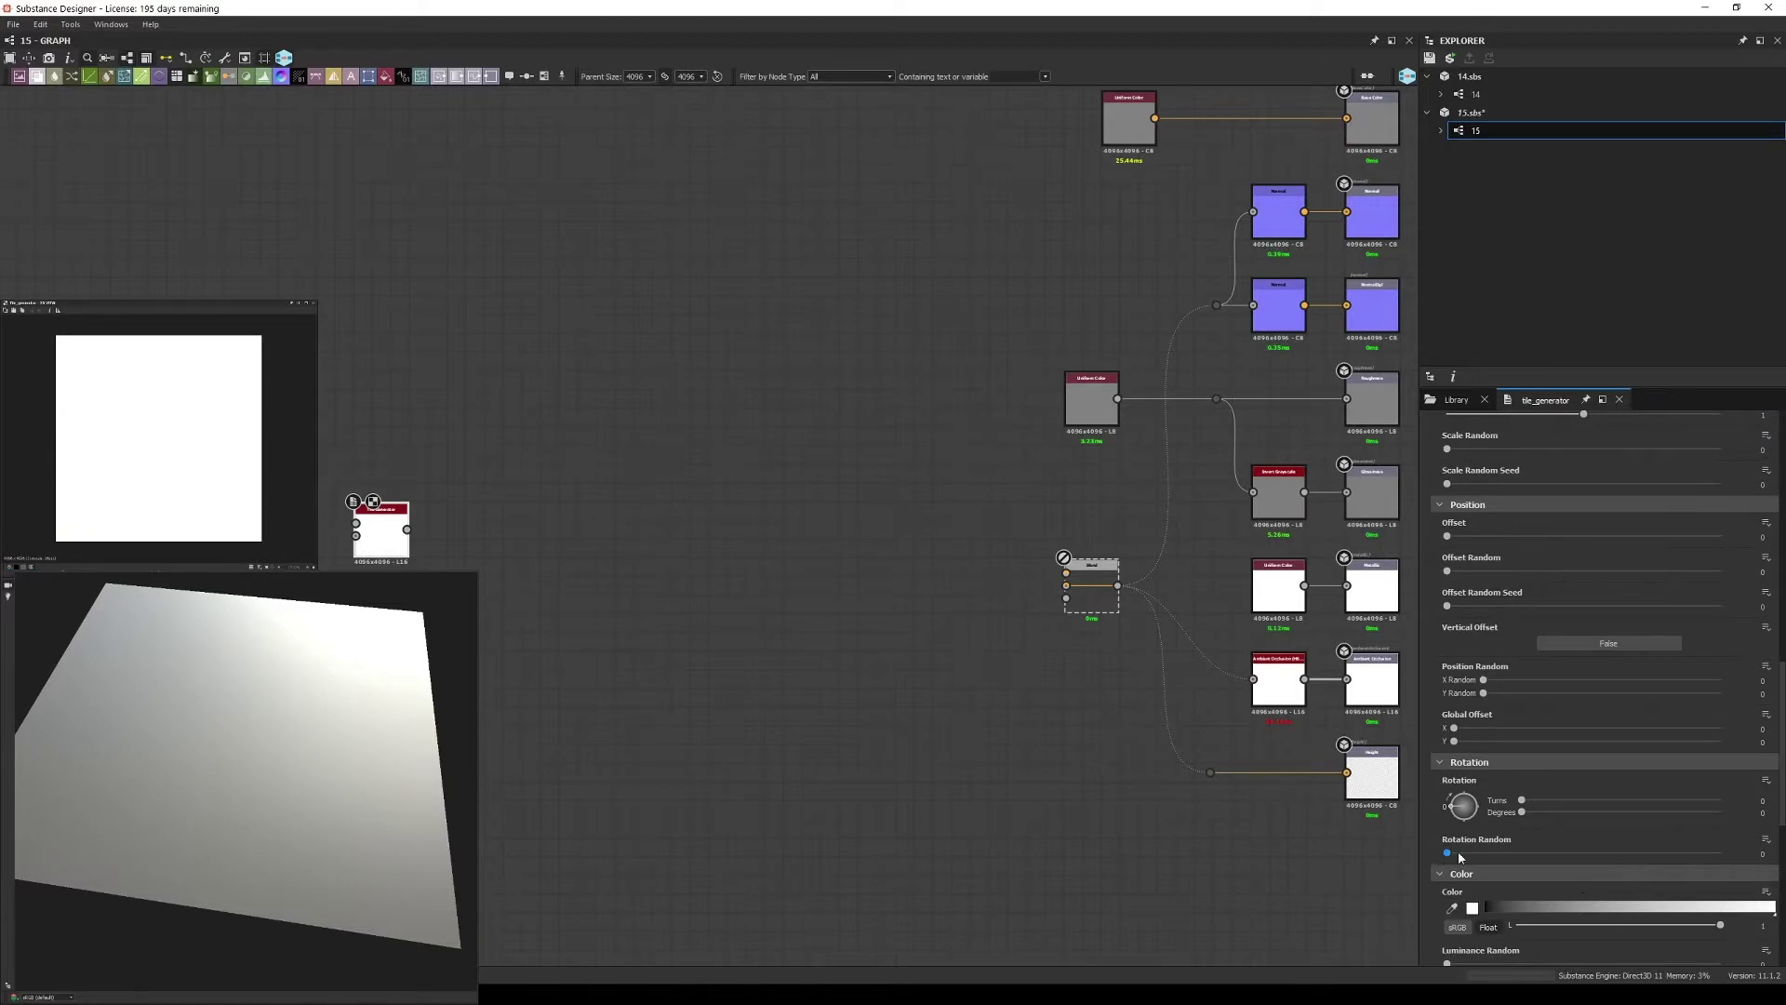
pyautogui.scroll(-3, 1460, 856)
pyautogui.moveTo(1446, 669); pyautogui.dragTo(1720, 669)
pyautogui.scroll(1, 483, 583)
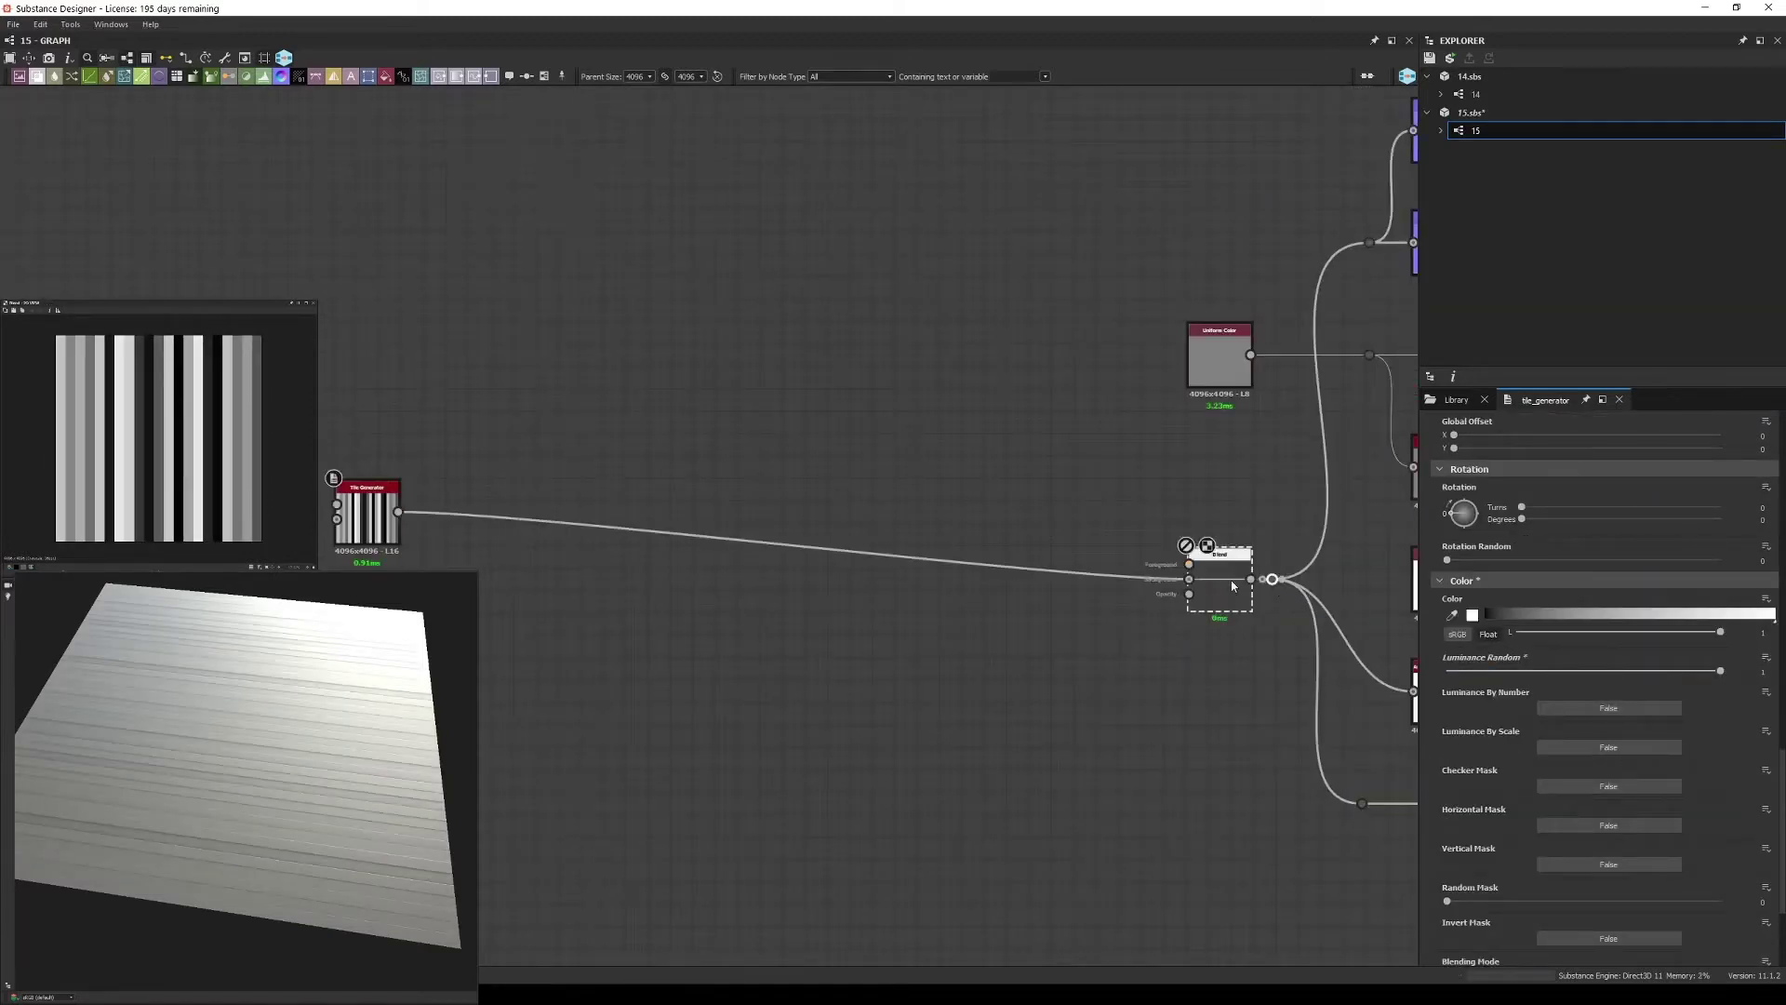
pyautogui.press('Delete')
# - Chain an Edge Detect and a Non Uniform Blur Grayscale after the Tile Generator
pyautogui.click(366, 511)
pyautogui.scroll(2, 367, 521)
pyautogui.moveTo(607, 585); pyautogui.dragTo(670, 584)
pyautogui.click(750, 609)
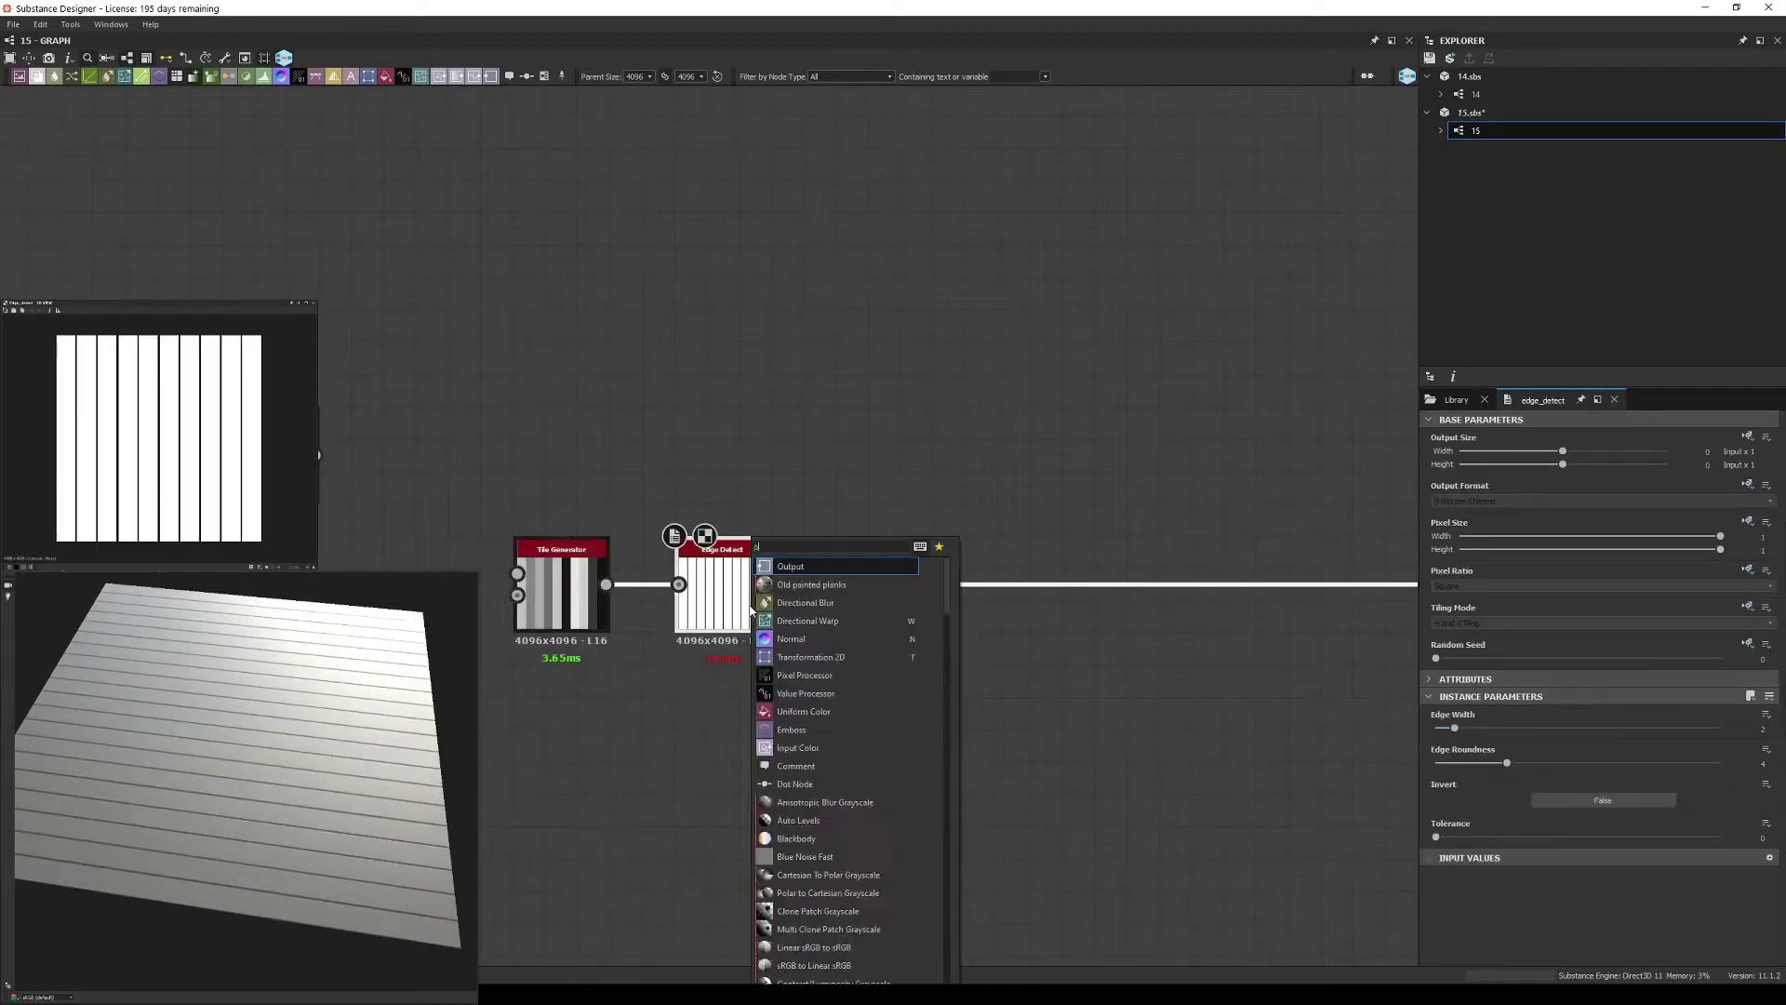
pyautogui.click(815, 586)
pyautogui.scroll(2, 772, 581)
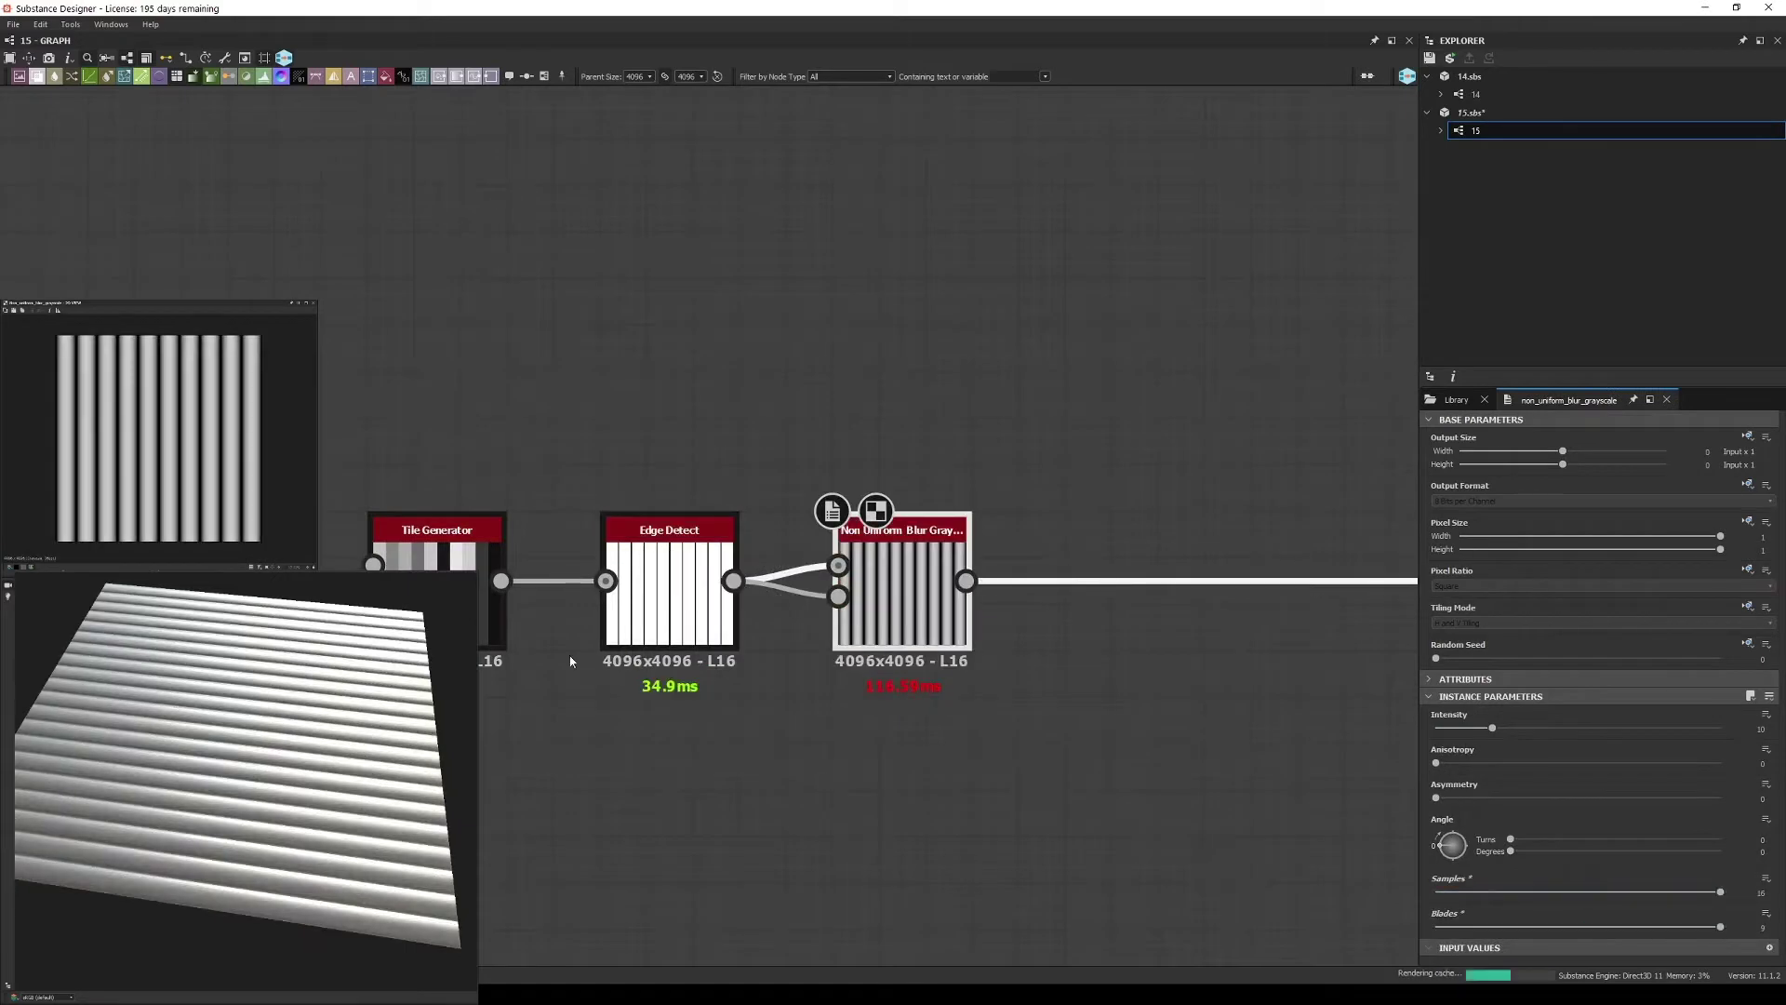
# - Insert a Transformation 2D before Edge Detect with Tiling Mode set to No Tiling
pyautogui.click(368, 77)
pyautogui.click(1745, 623)
pyautogui.click(1600, 572)
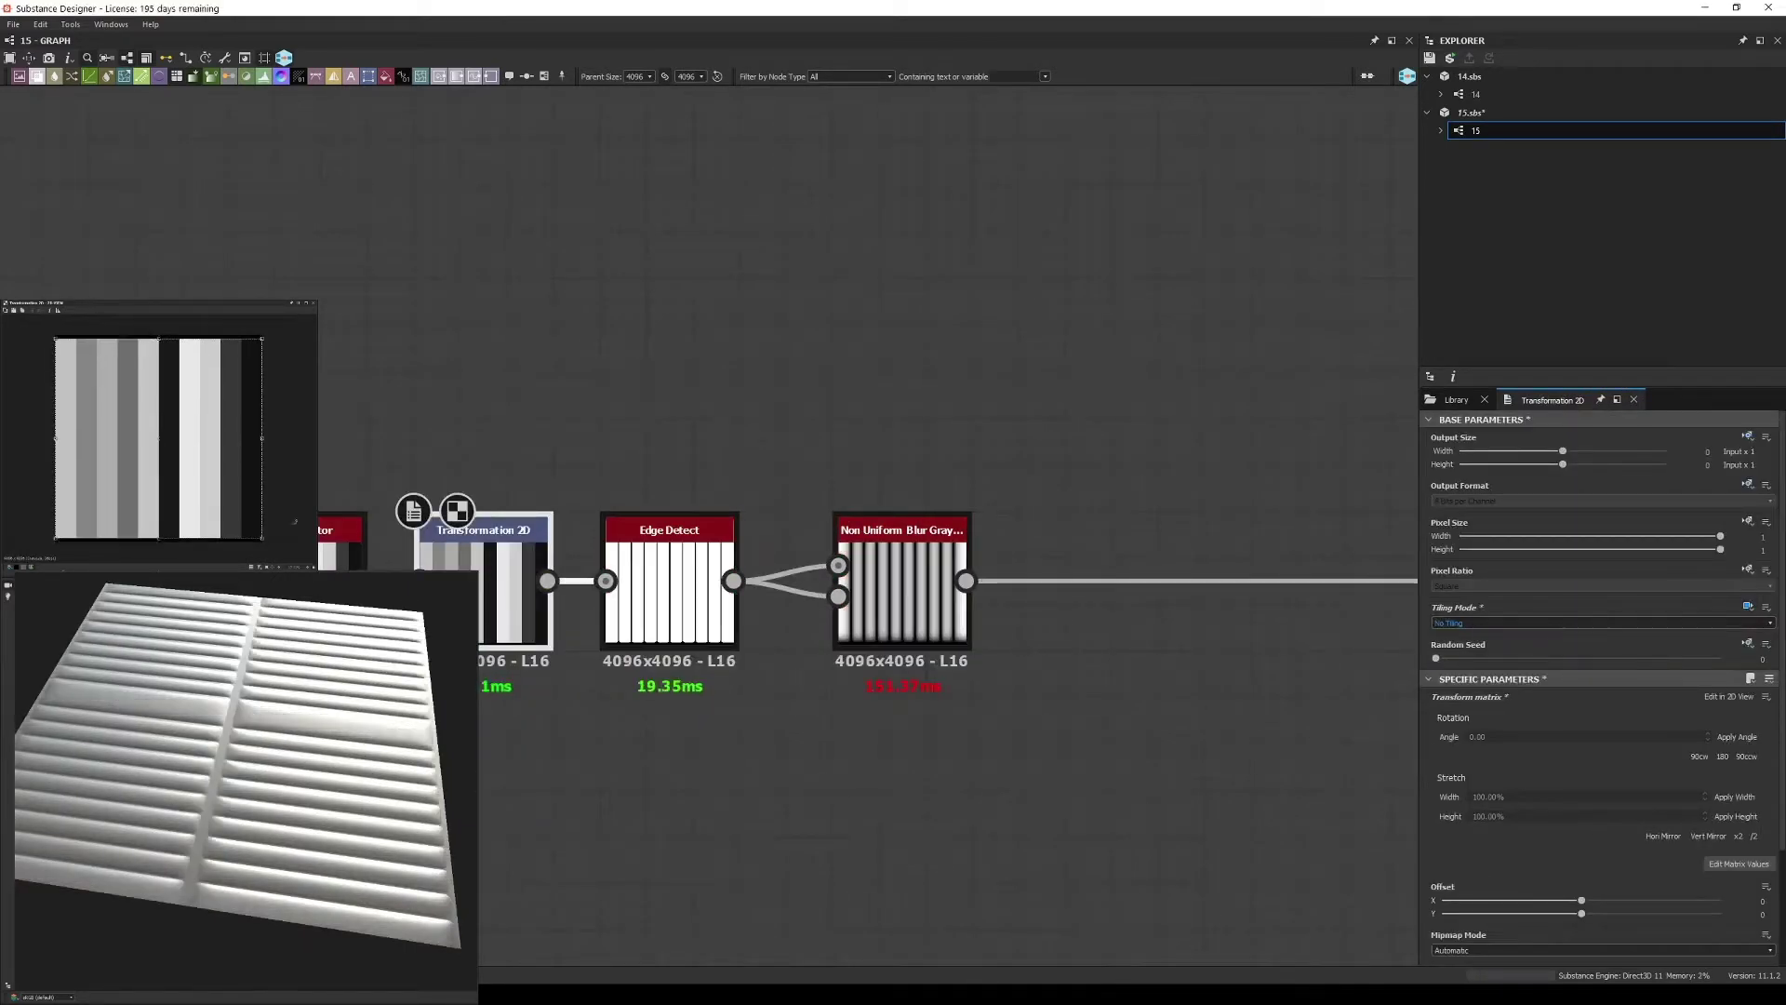
pyautogui.scroll(3, 242, 781)
pyautogui.moveTo(242, 782); pyautogui.dragTo(273, 774)
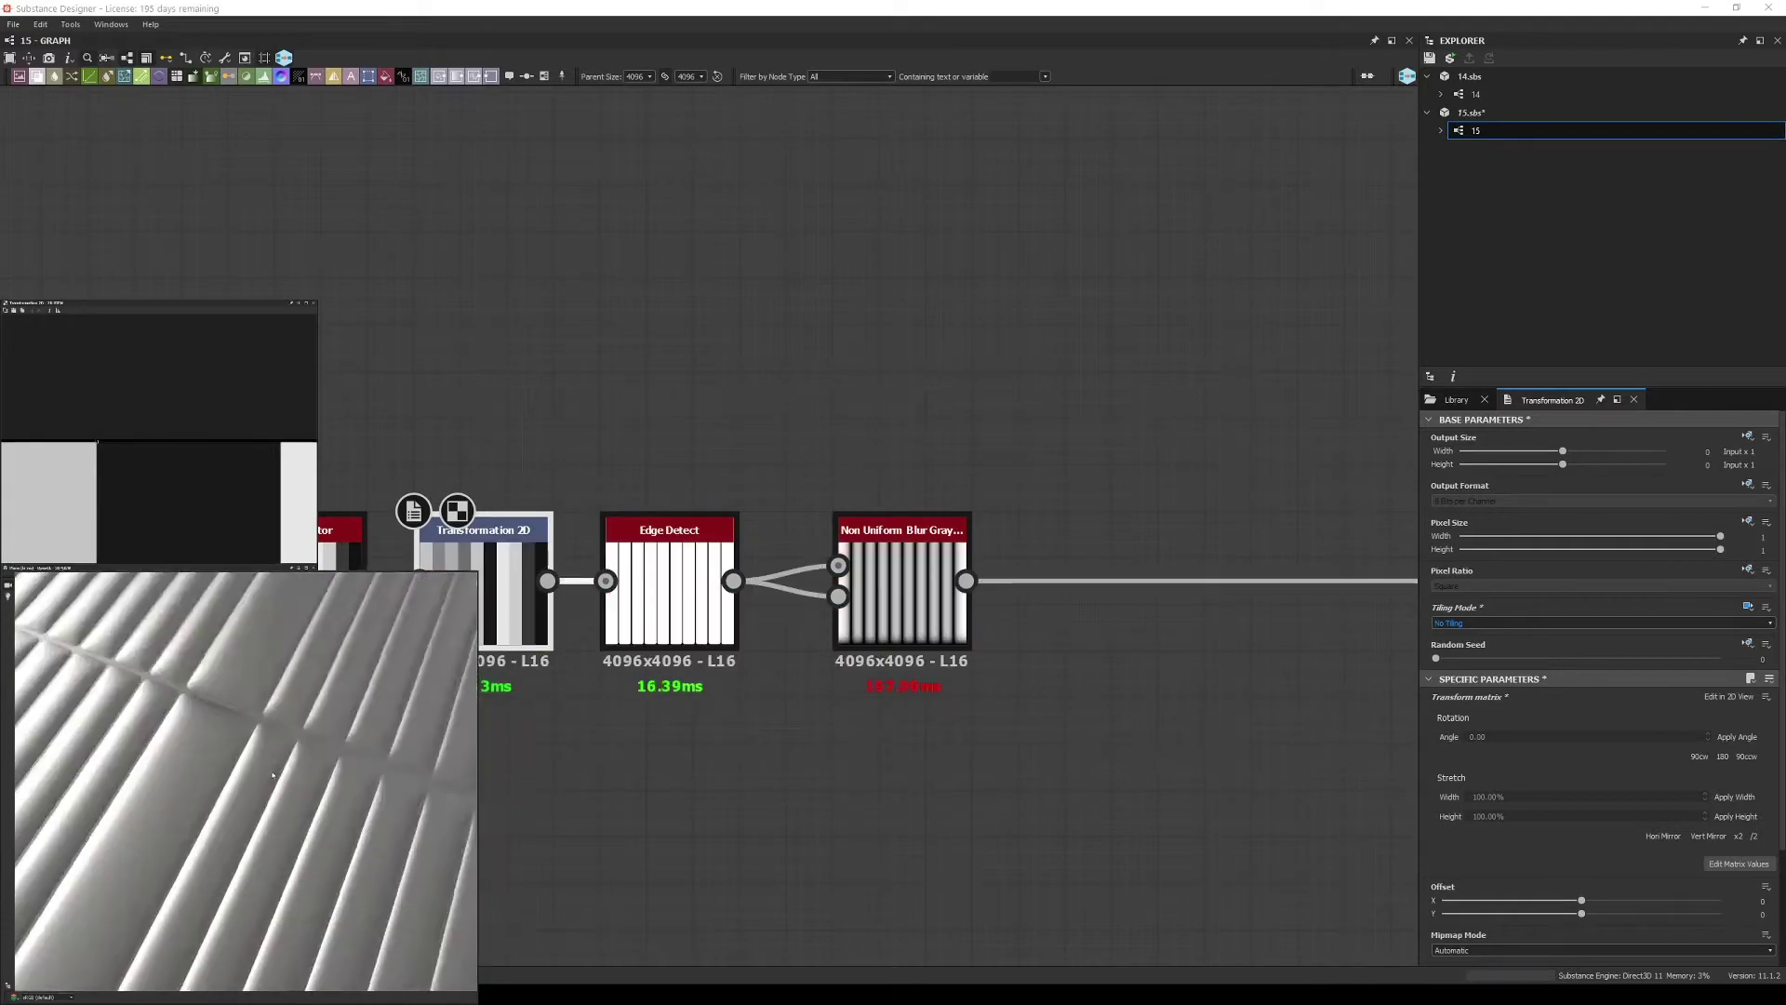
pyautogui.scroll(-5, 1085, 586)
# - Inspect the Uniform Color and Non Uniform Blur node settings, centring the blur chain
pyautogui.scroll(5, 1085, 586)
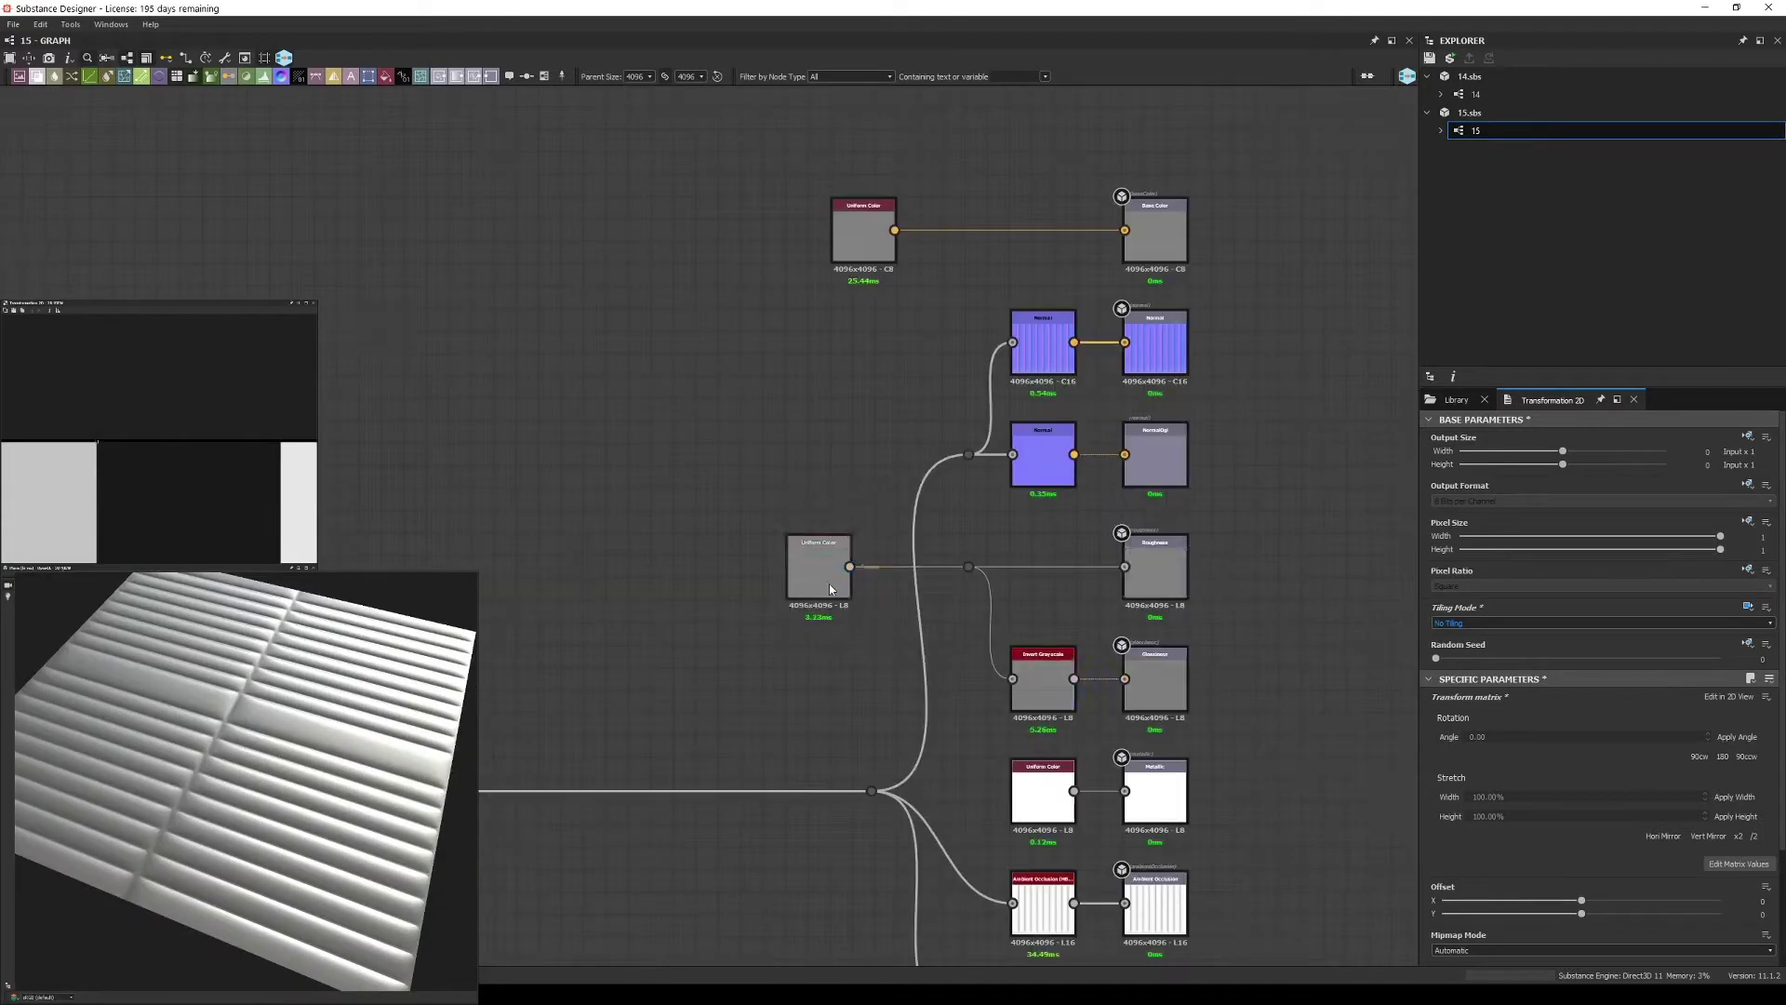
pyautogui.click(818, 563)
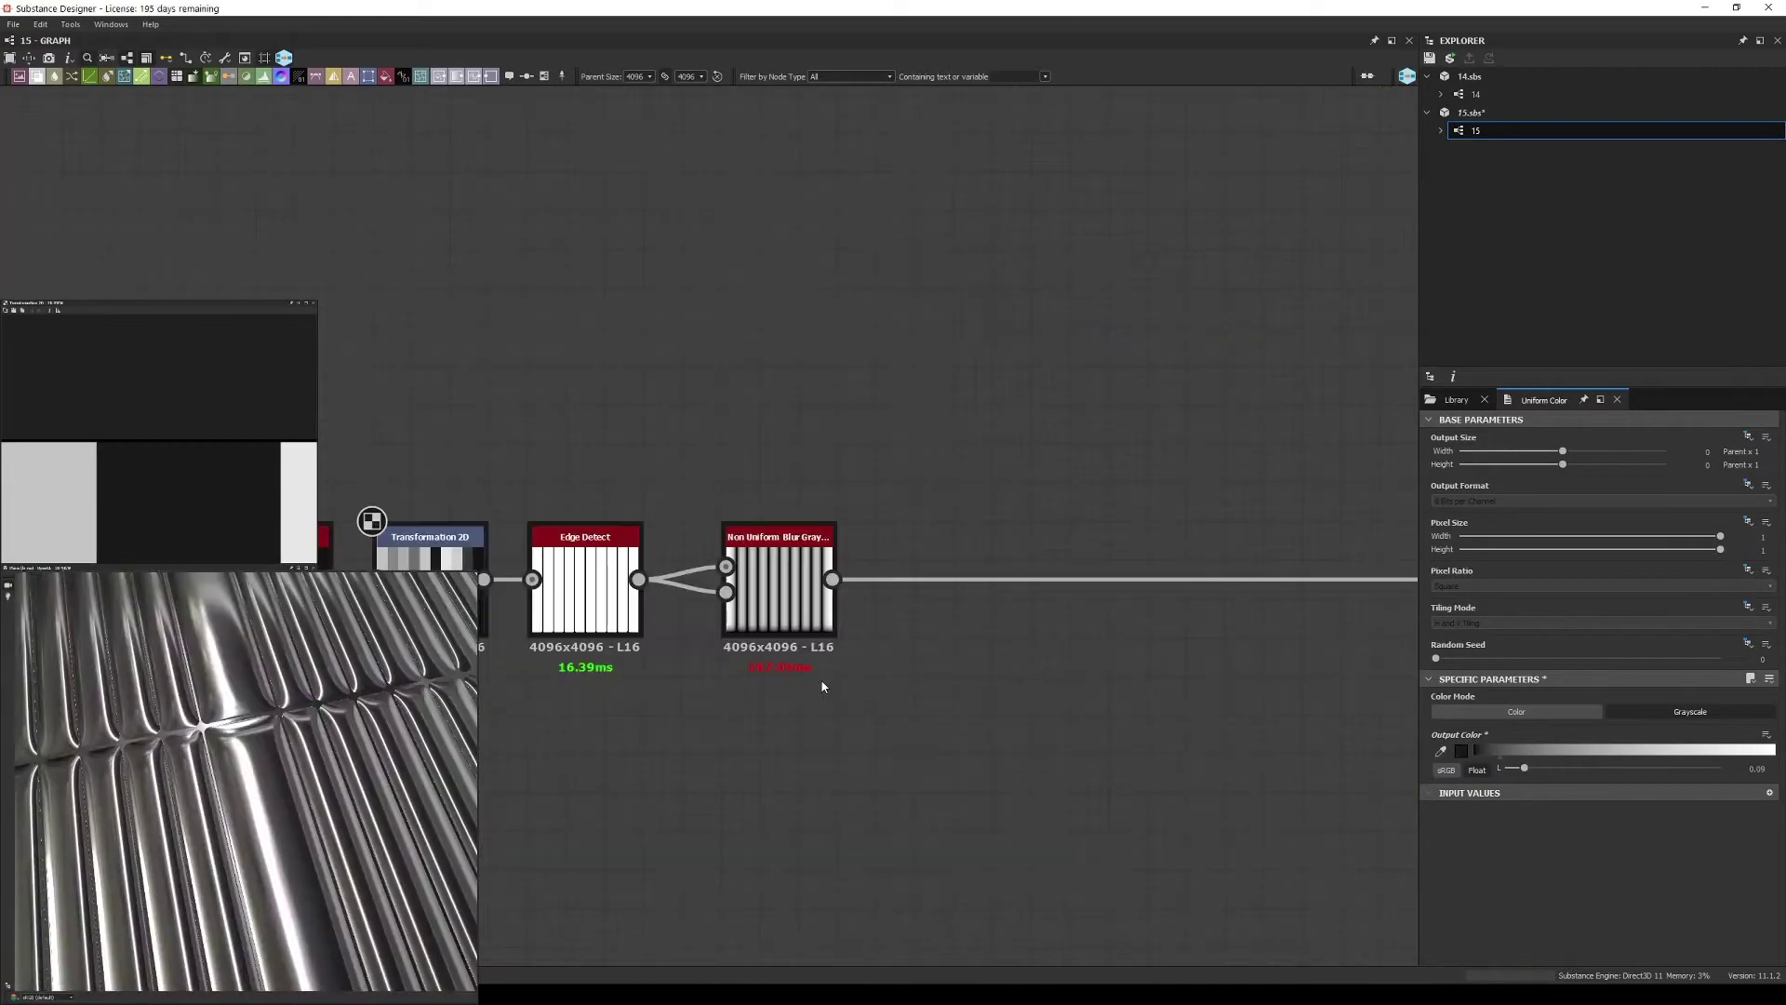
pyautogui.click(796, 596)
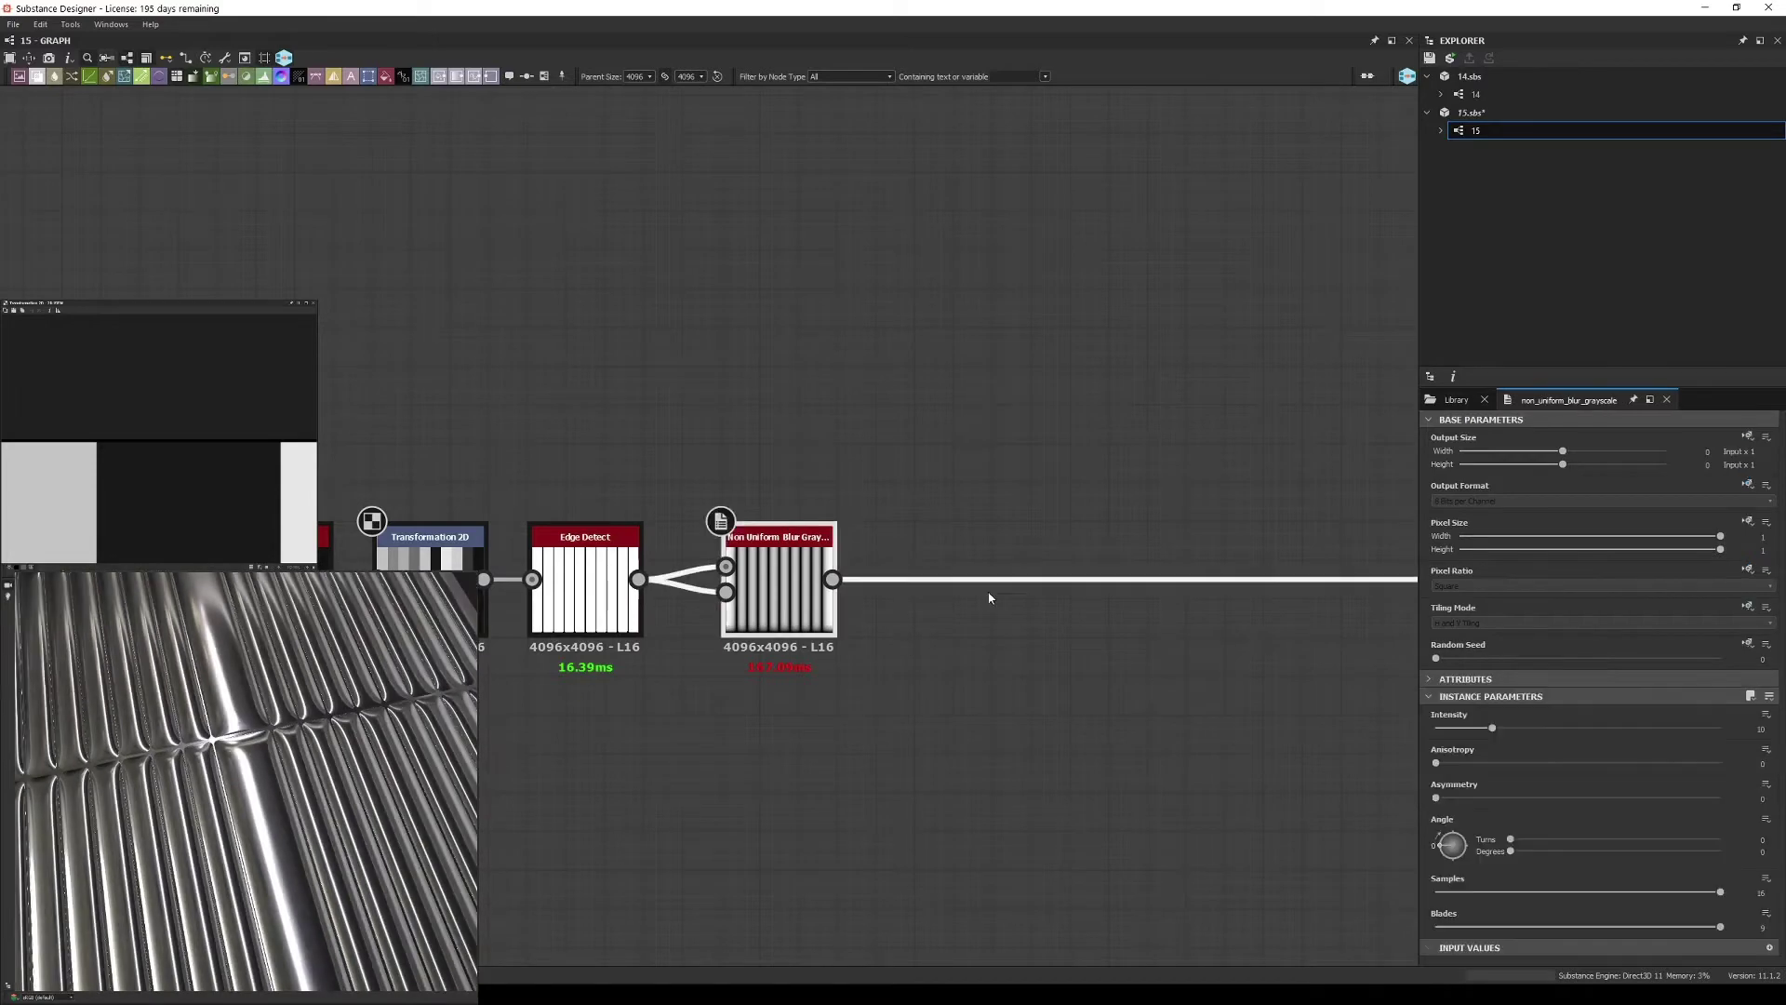
pyautogui.moveTo(1006, 600); pyautogui.dragTo(881, 598, button='middle')
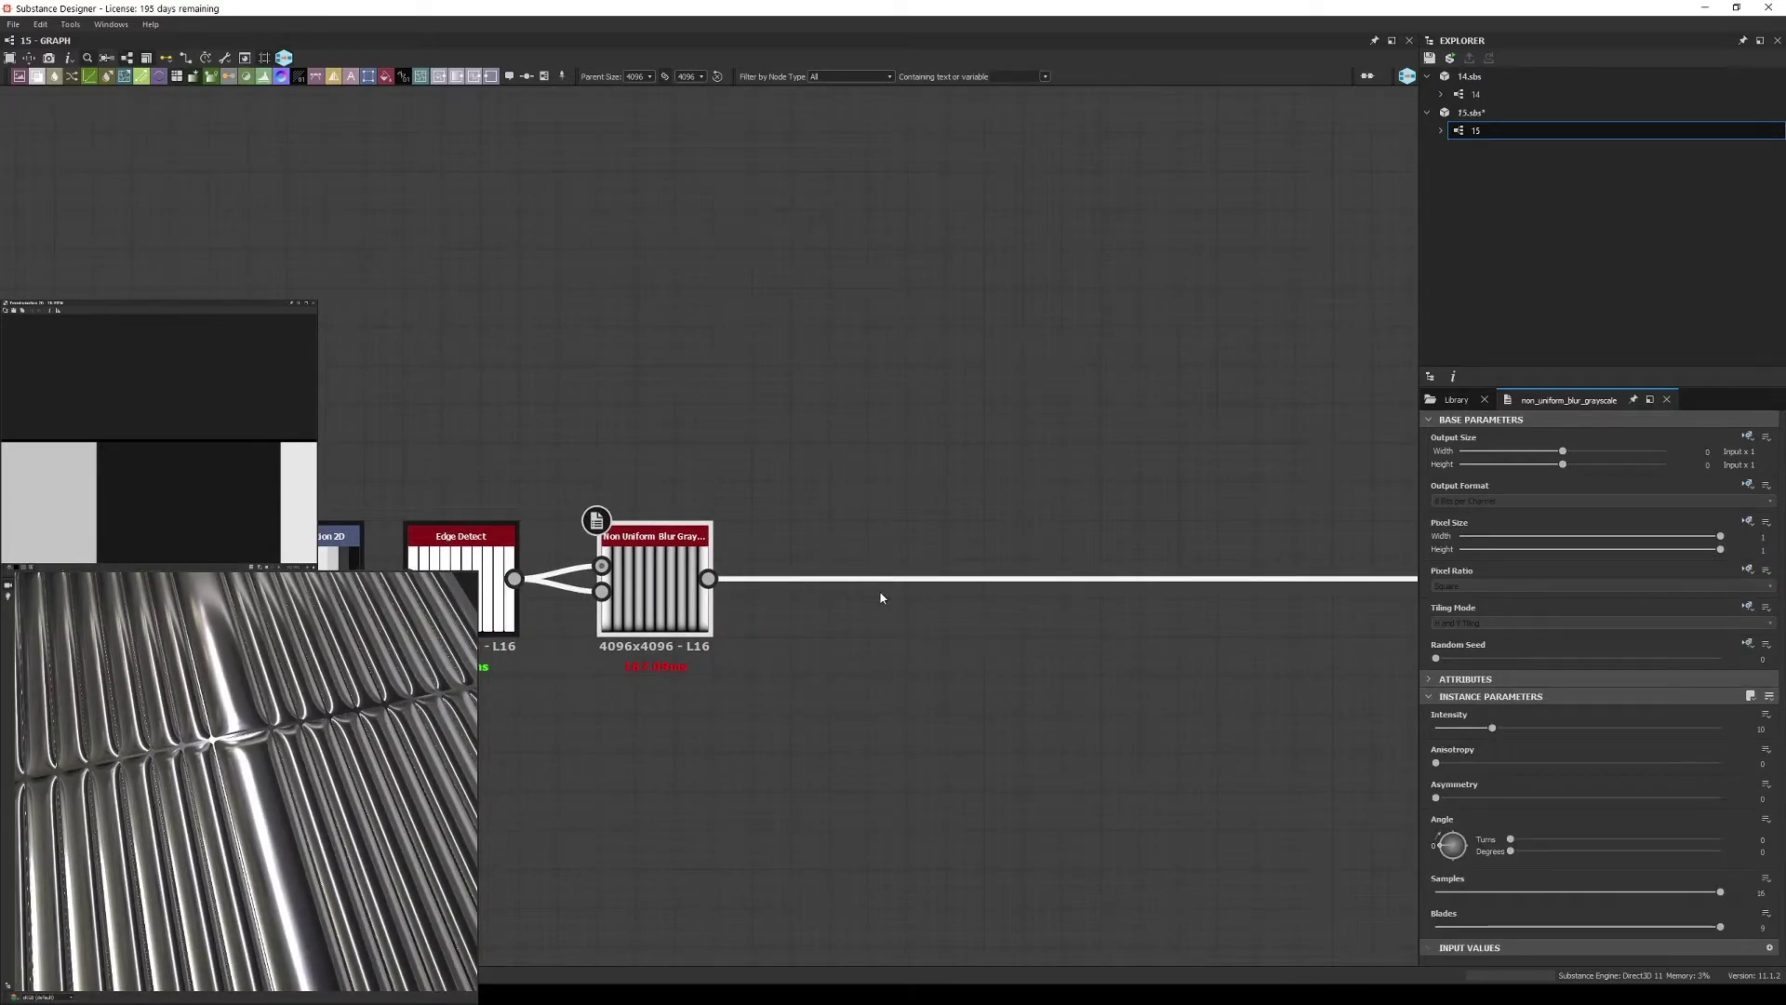
pyautogui.scroll(4, 640, 591)
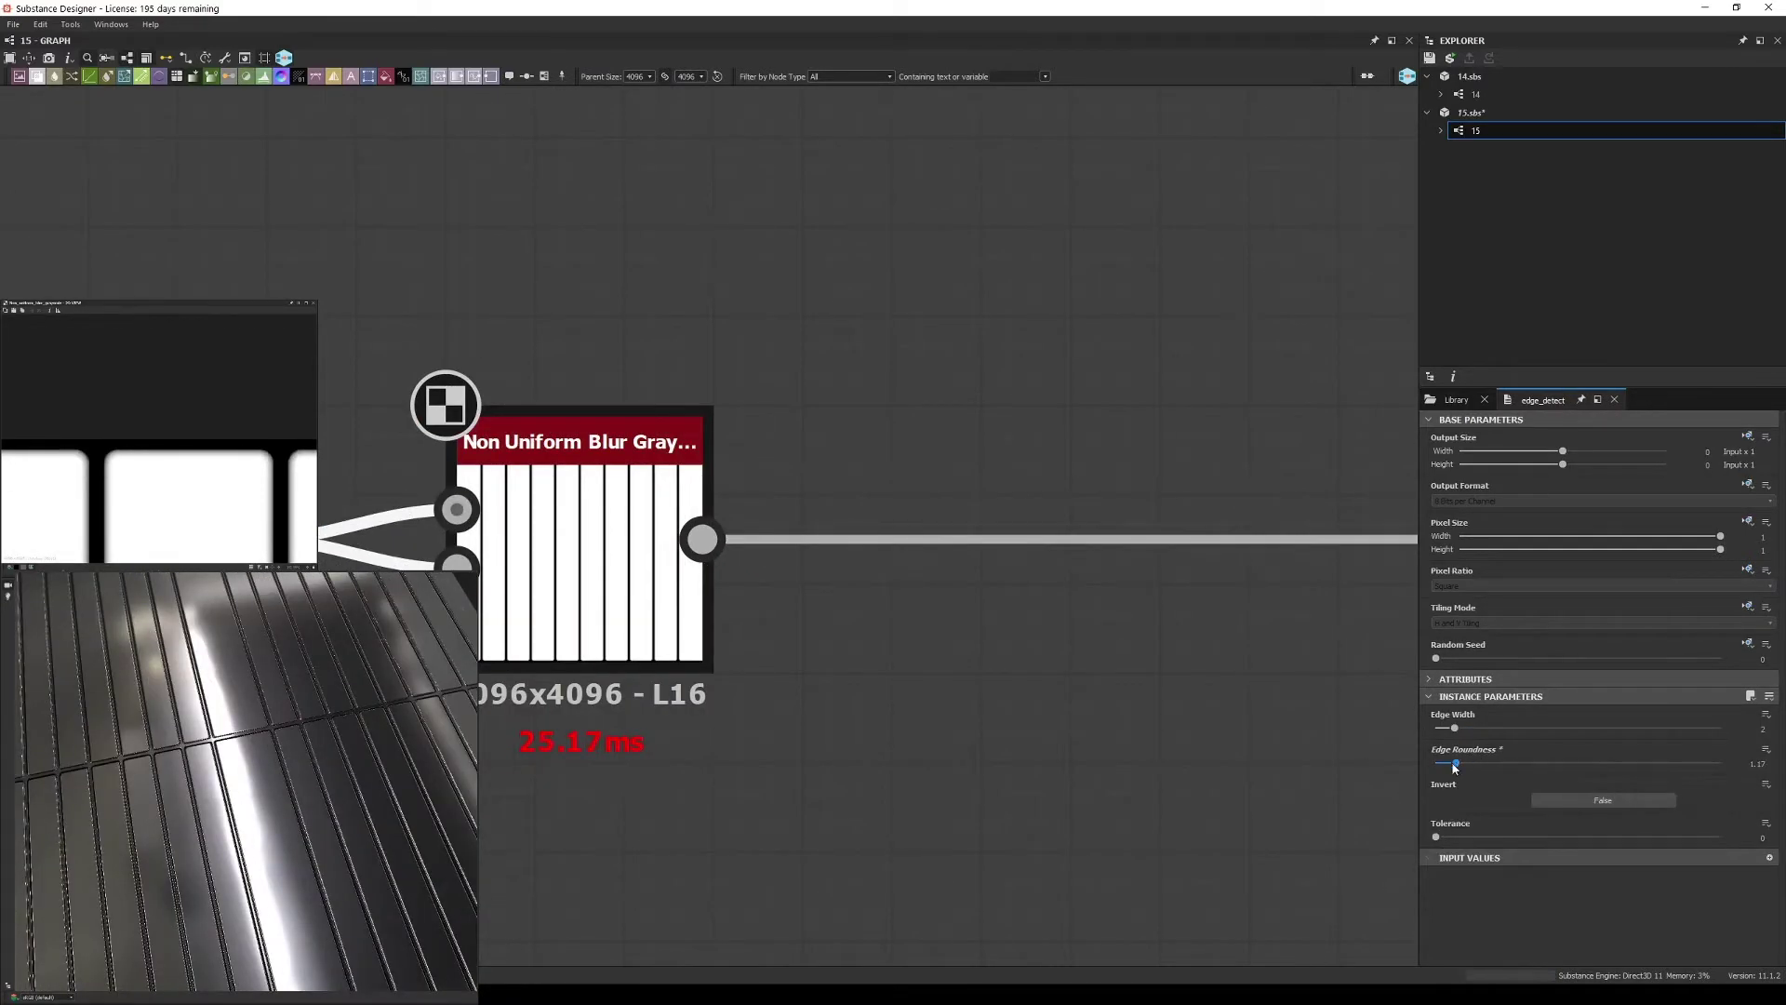
pyautogui.click(595, 595)
# - Lower the Non Uniform Blur intensity and reshape the Curve points for a softer rib profile
pyautogui.moveTo(851, 597); pyautogui.dragTo(547, 612, button='middle')
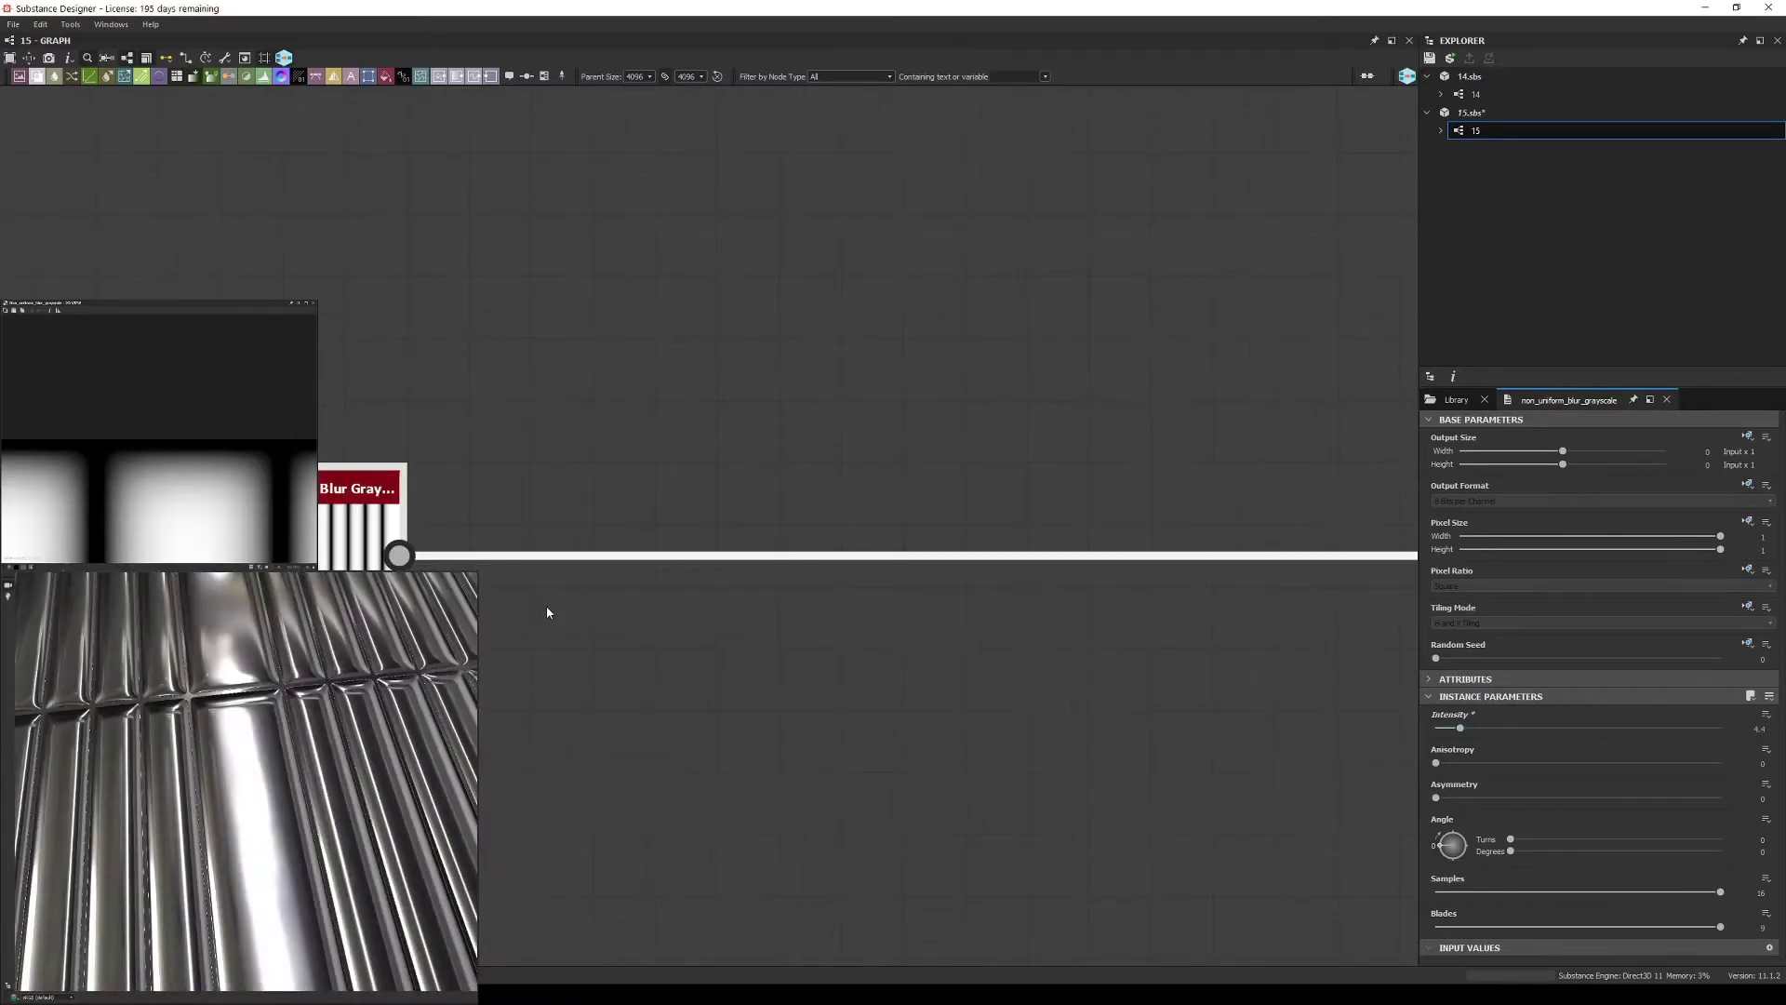
pyautogui.click(547, 612)
pyautogui.moveTo(1638, 766); pyautogui.dragTo(1573, 719)
pyautogui.scroll(-2, 922, 633)
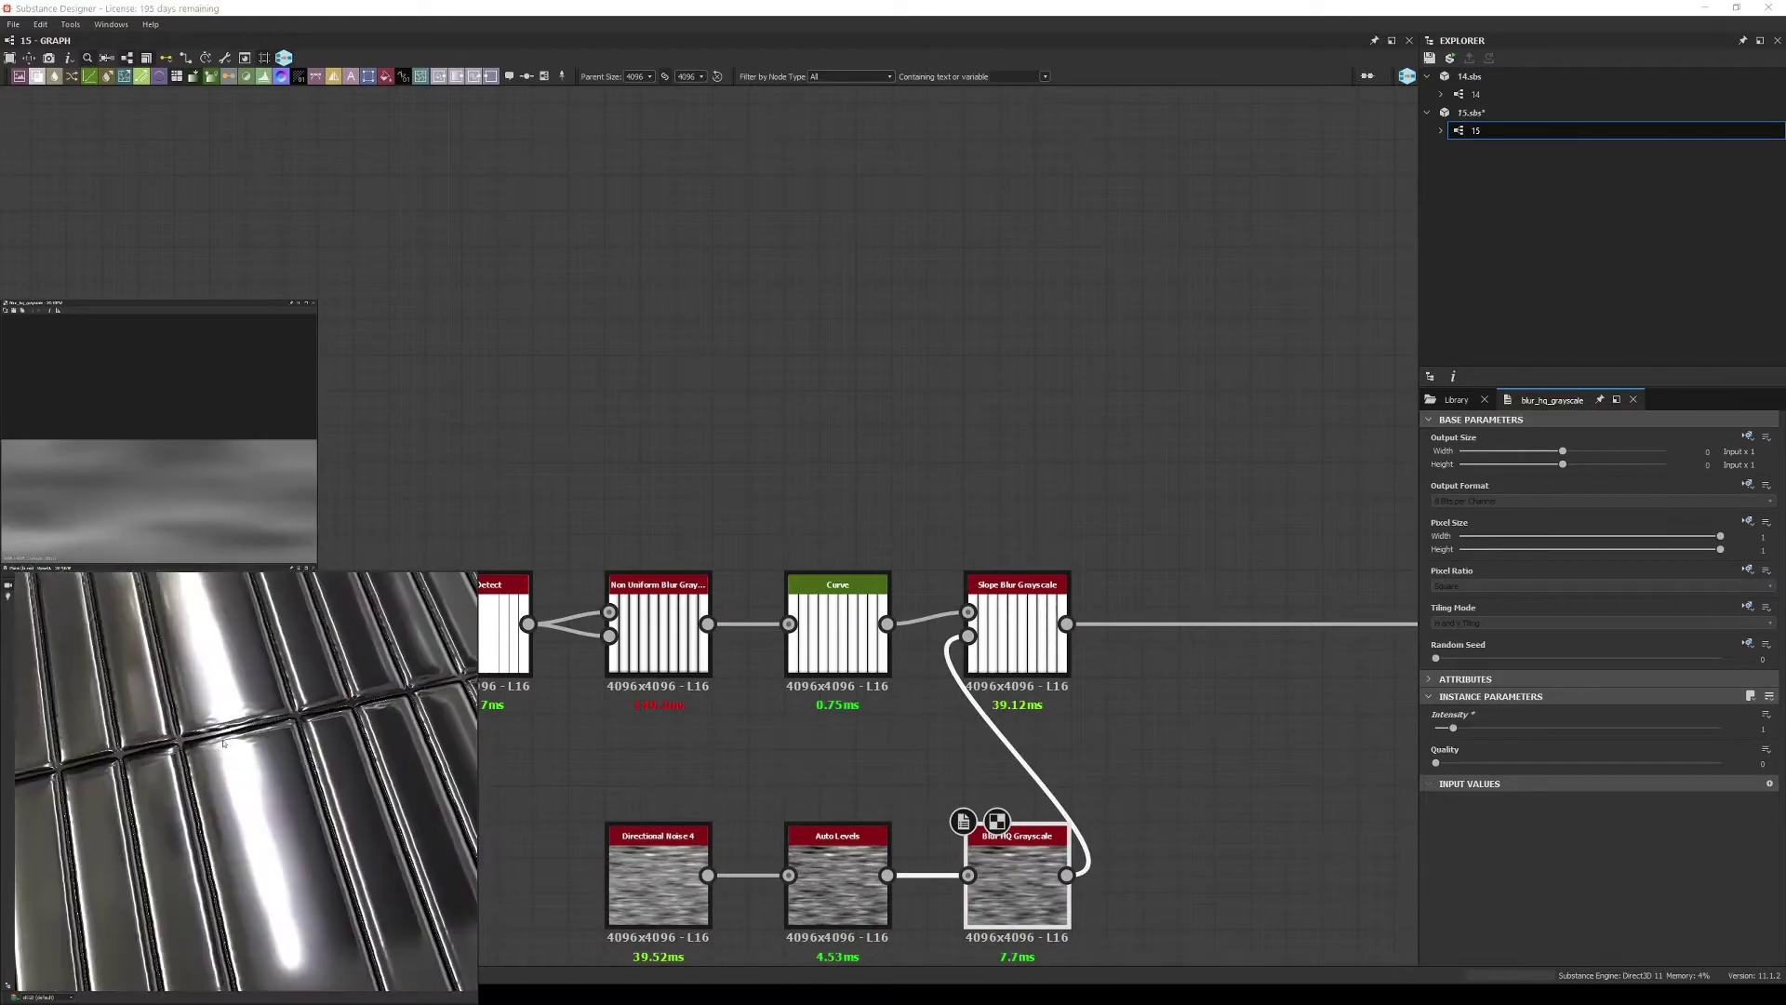
# - Lower the Slope Blur Grayscale intensity to about 0.1
pyautogui.doubleClick(1029, 654)
pyautogui.moveTo(1452, 769); pyautogui.dragTo(1445, 765)
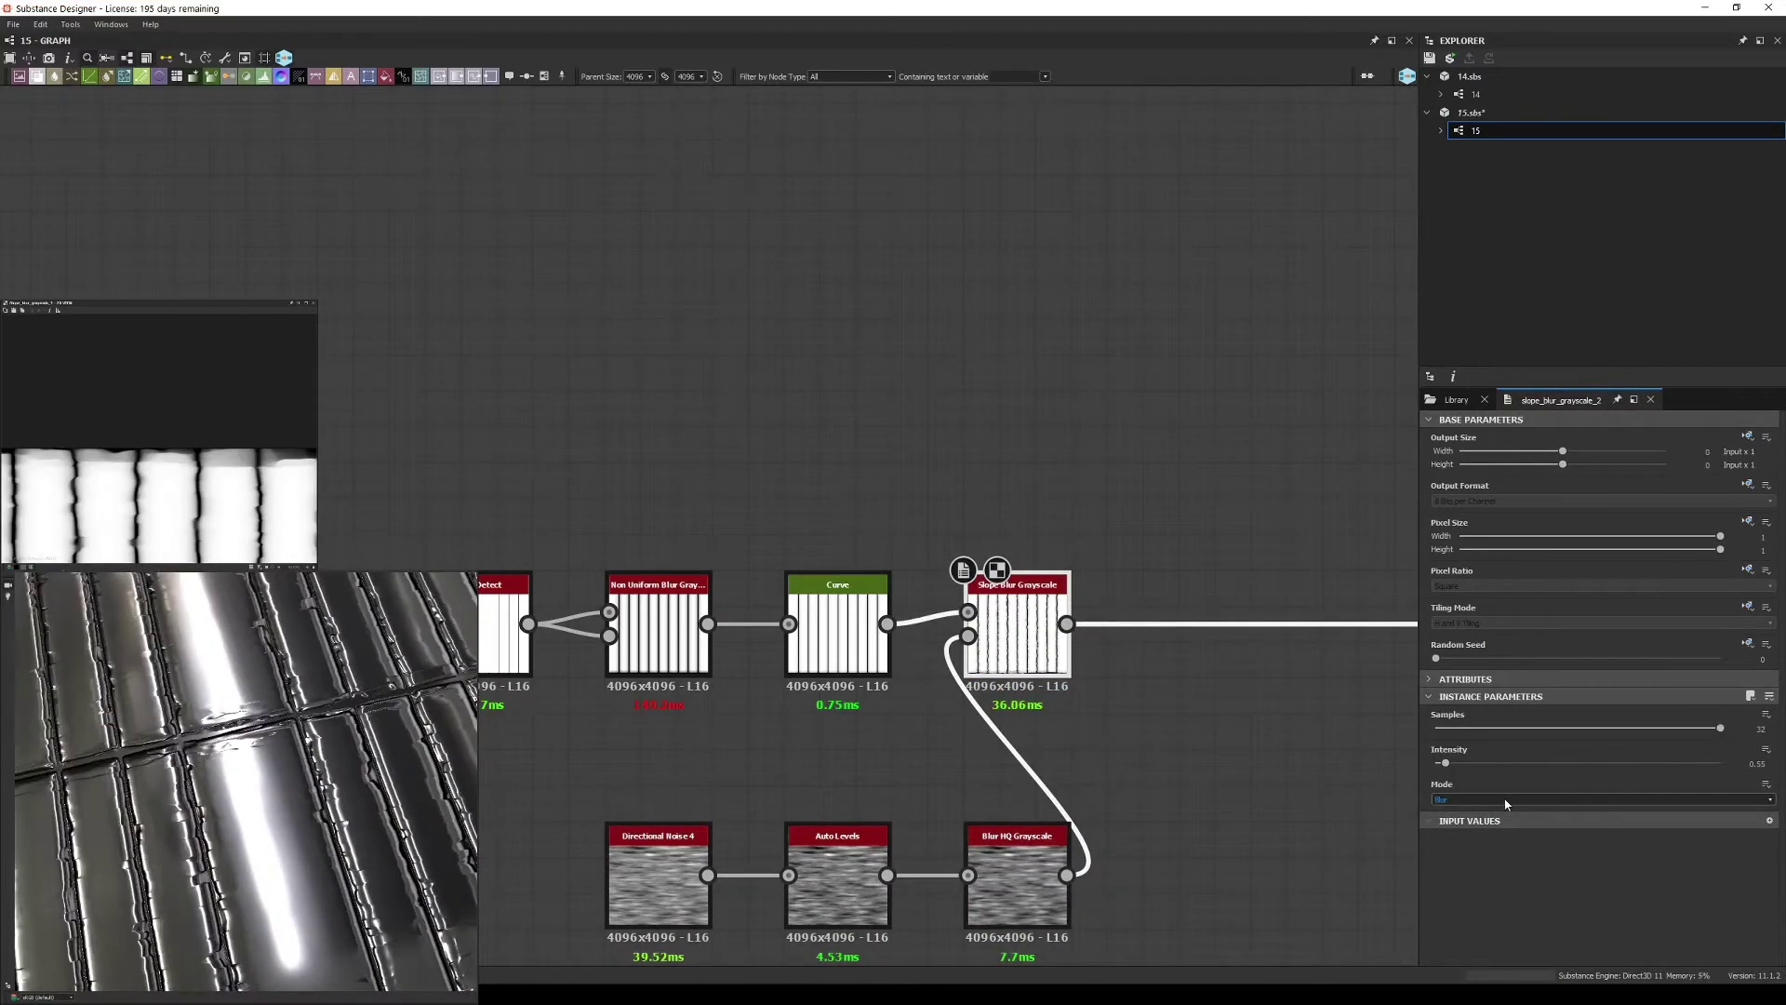
pyautogui.moveTo(180, 756); pyautogui.dragTo(307, 707)
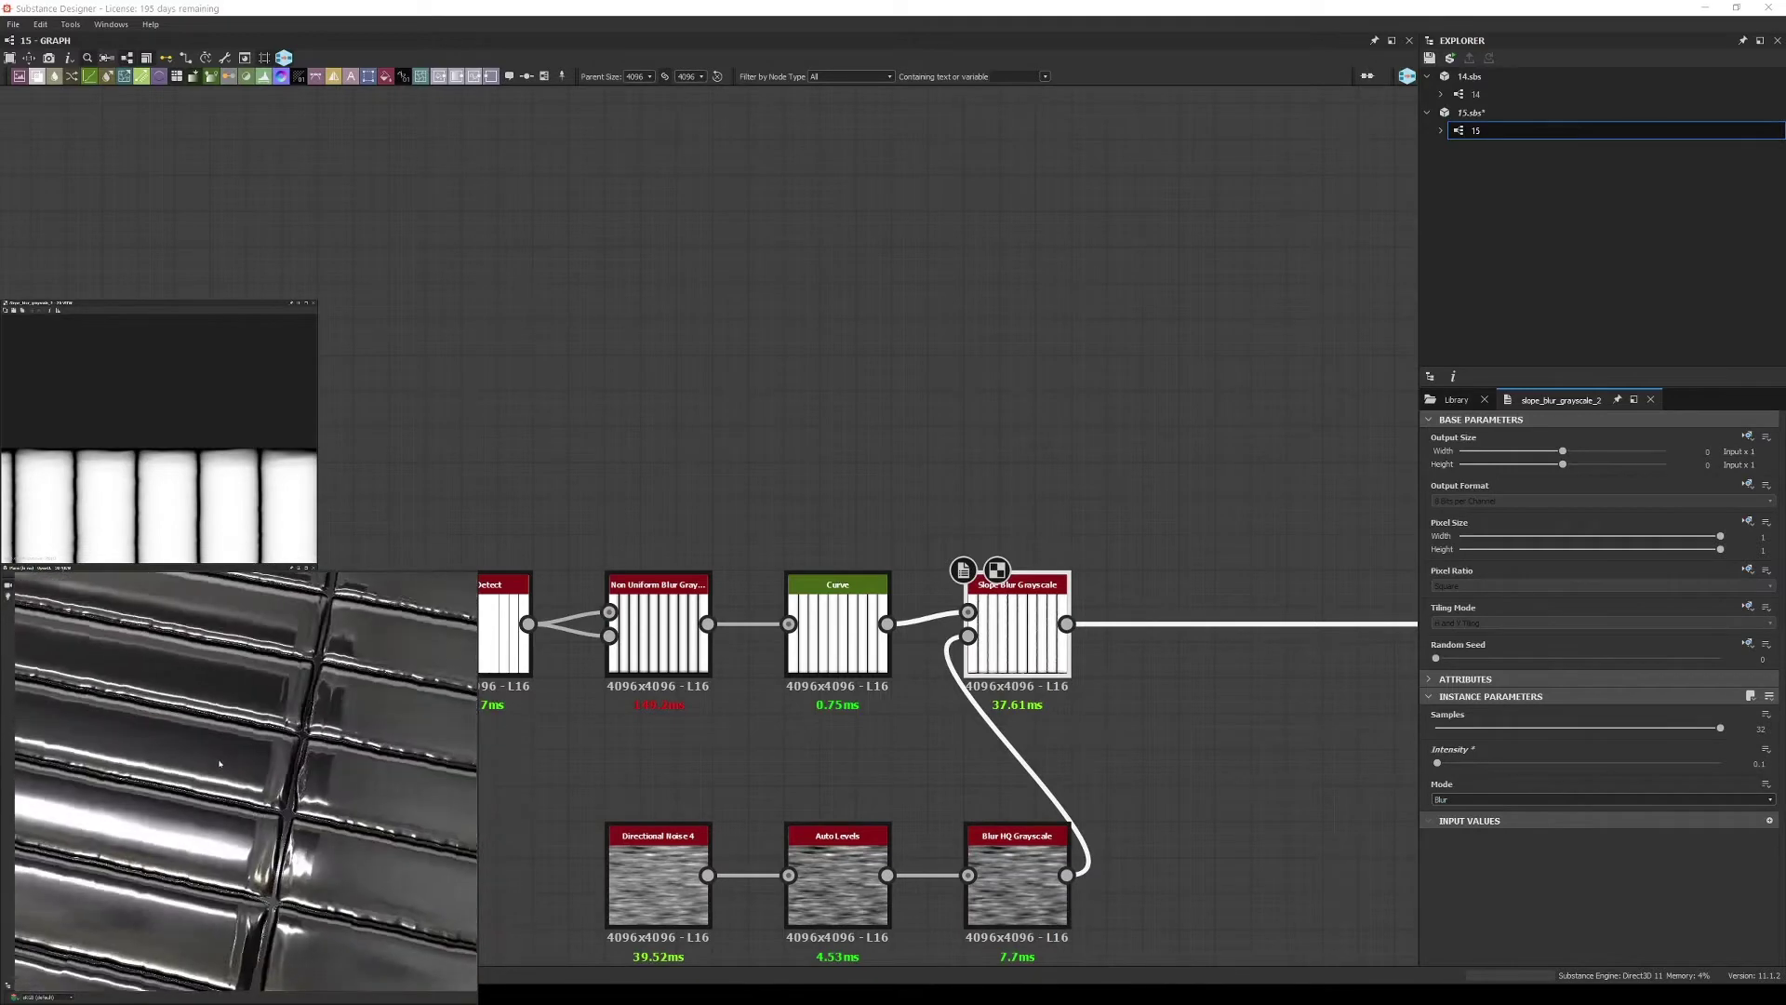
# - Set the 3D preview material tiling to 1
pyautogui.doubleClick(1743, 913)
pyautogui.write('1')
pyautogui.press('Return')
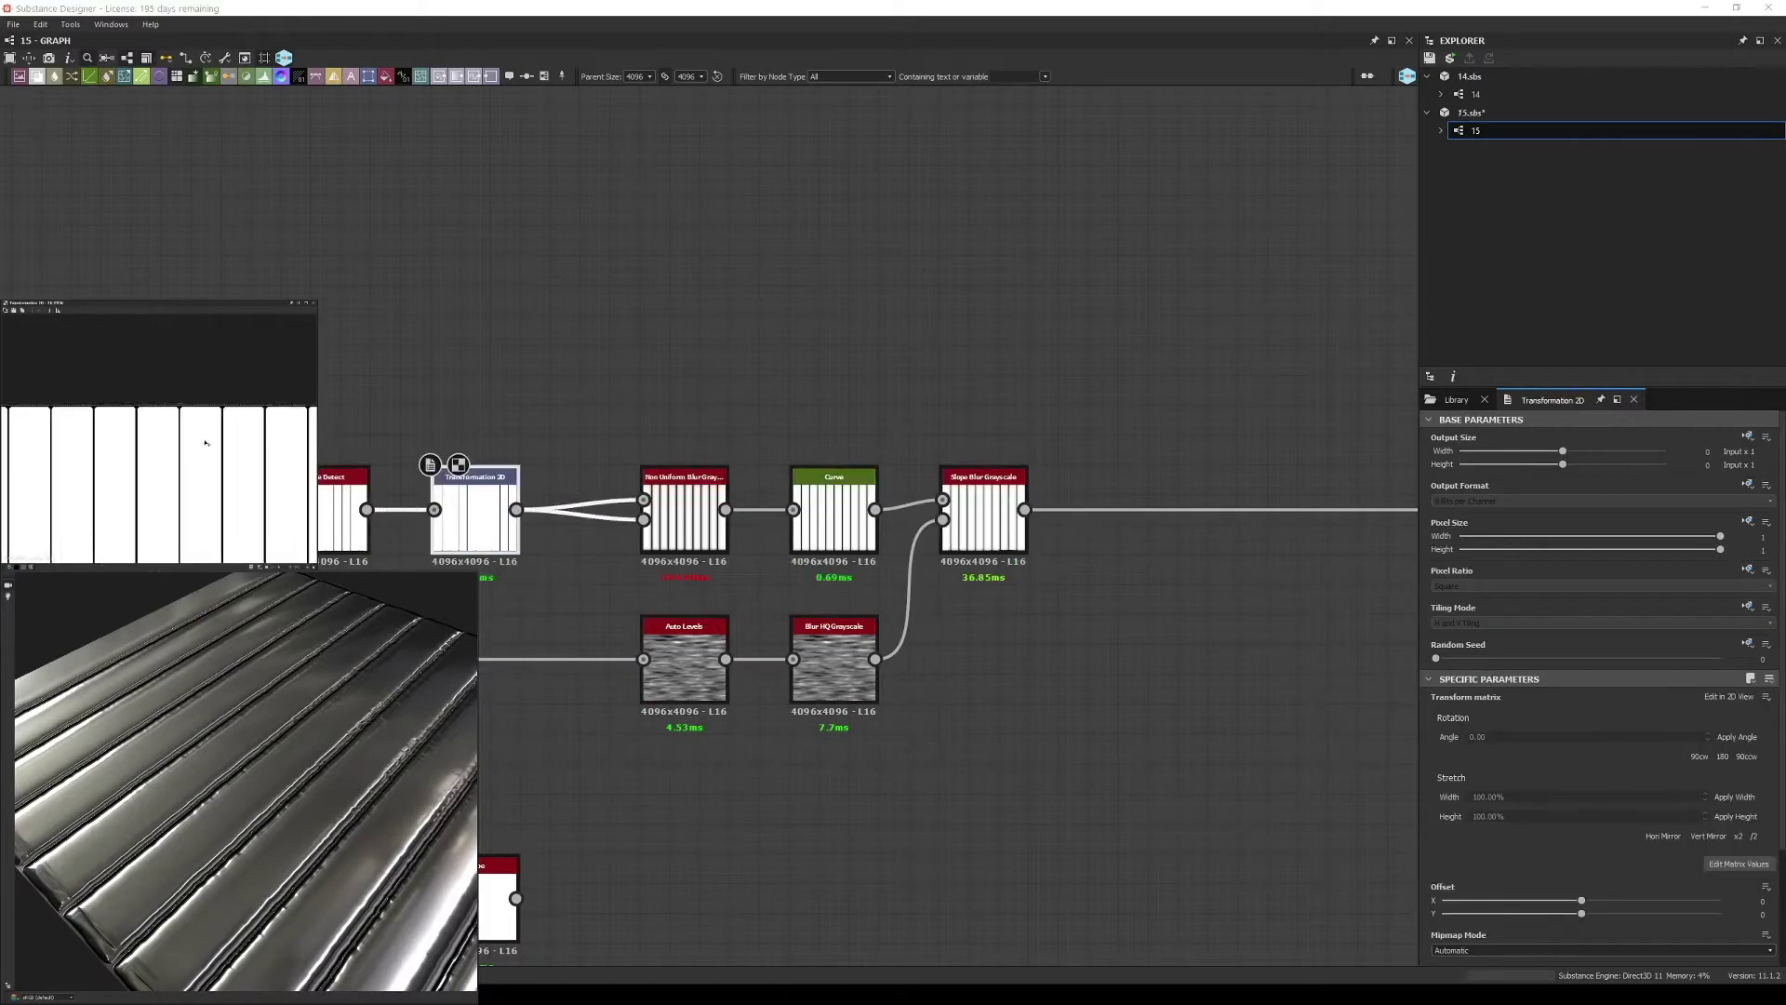
# - Undo the last change, set Blend opacity to about 0.52, and offset the copied stripes sideways by half
pyautogui.hotkey('ctrl', 'z')
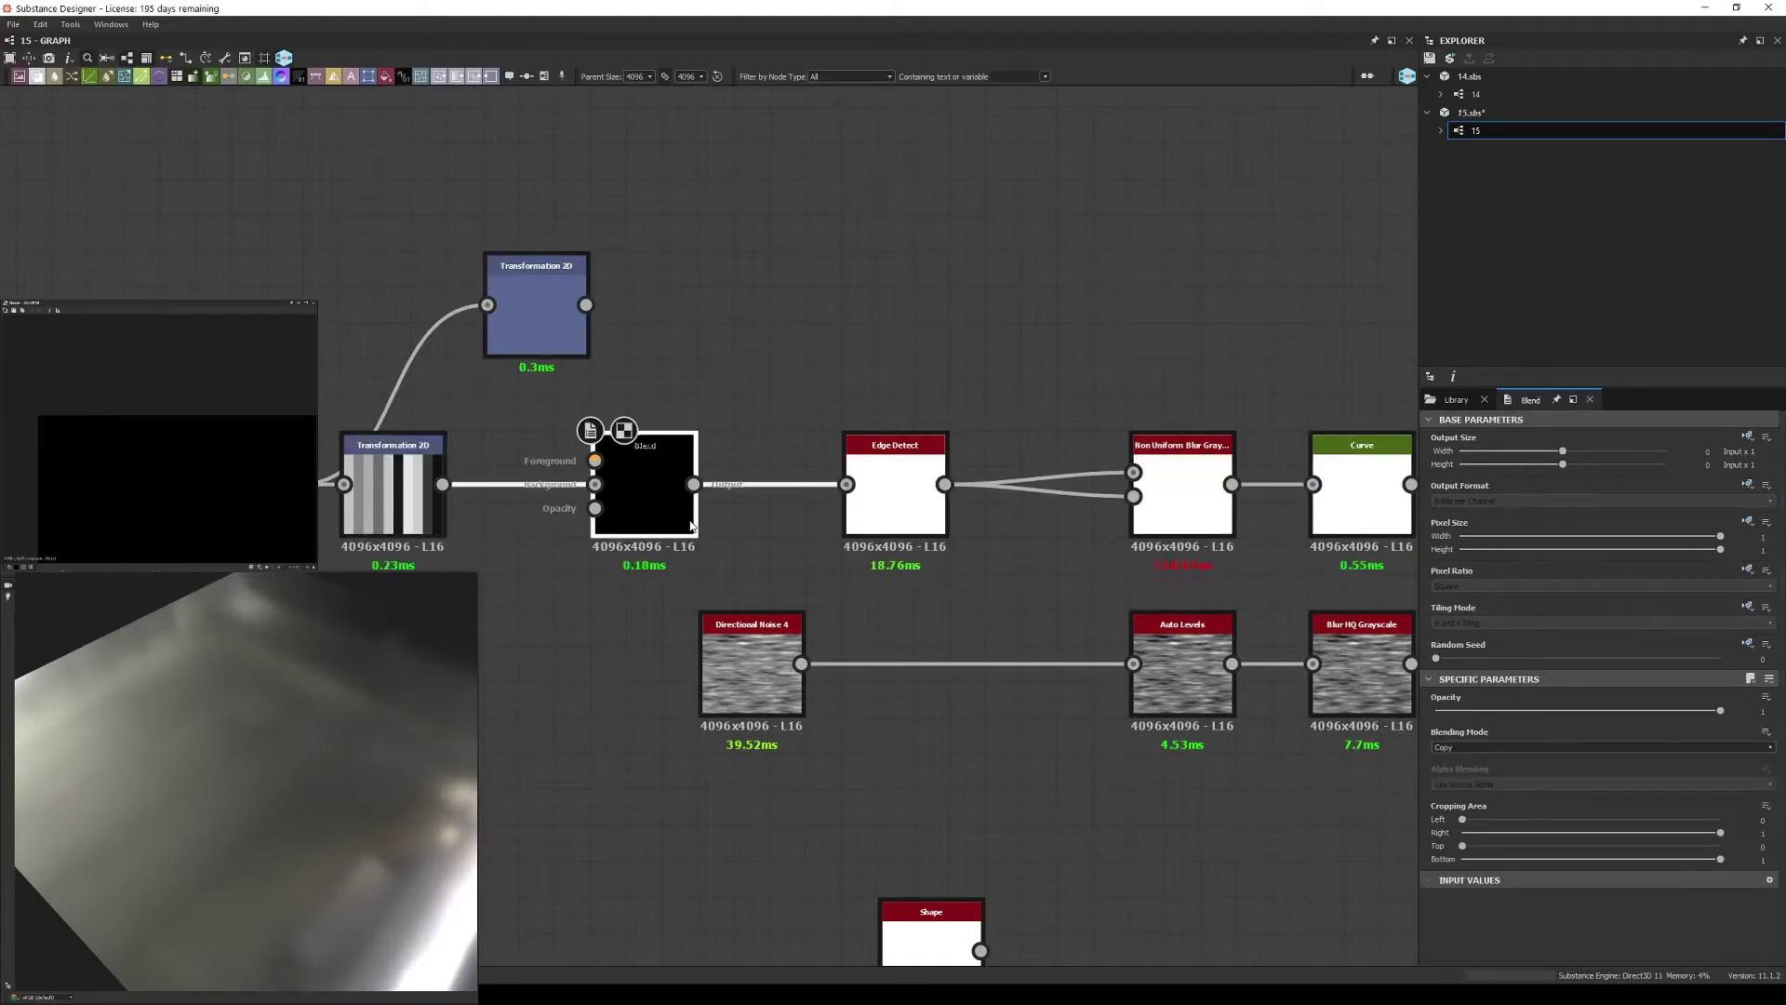
pyautogui.moveTo(112, 798); pyautogui.dragTo(167, 447)
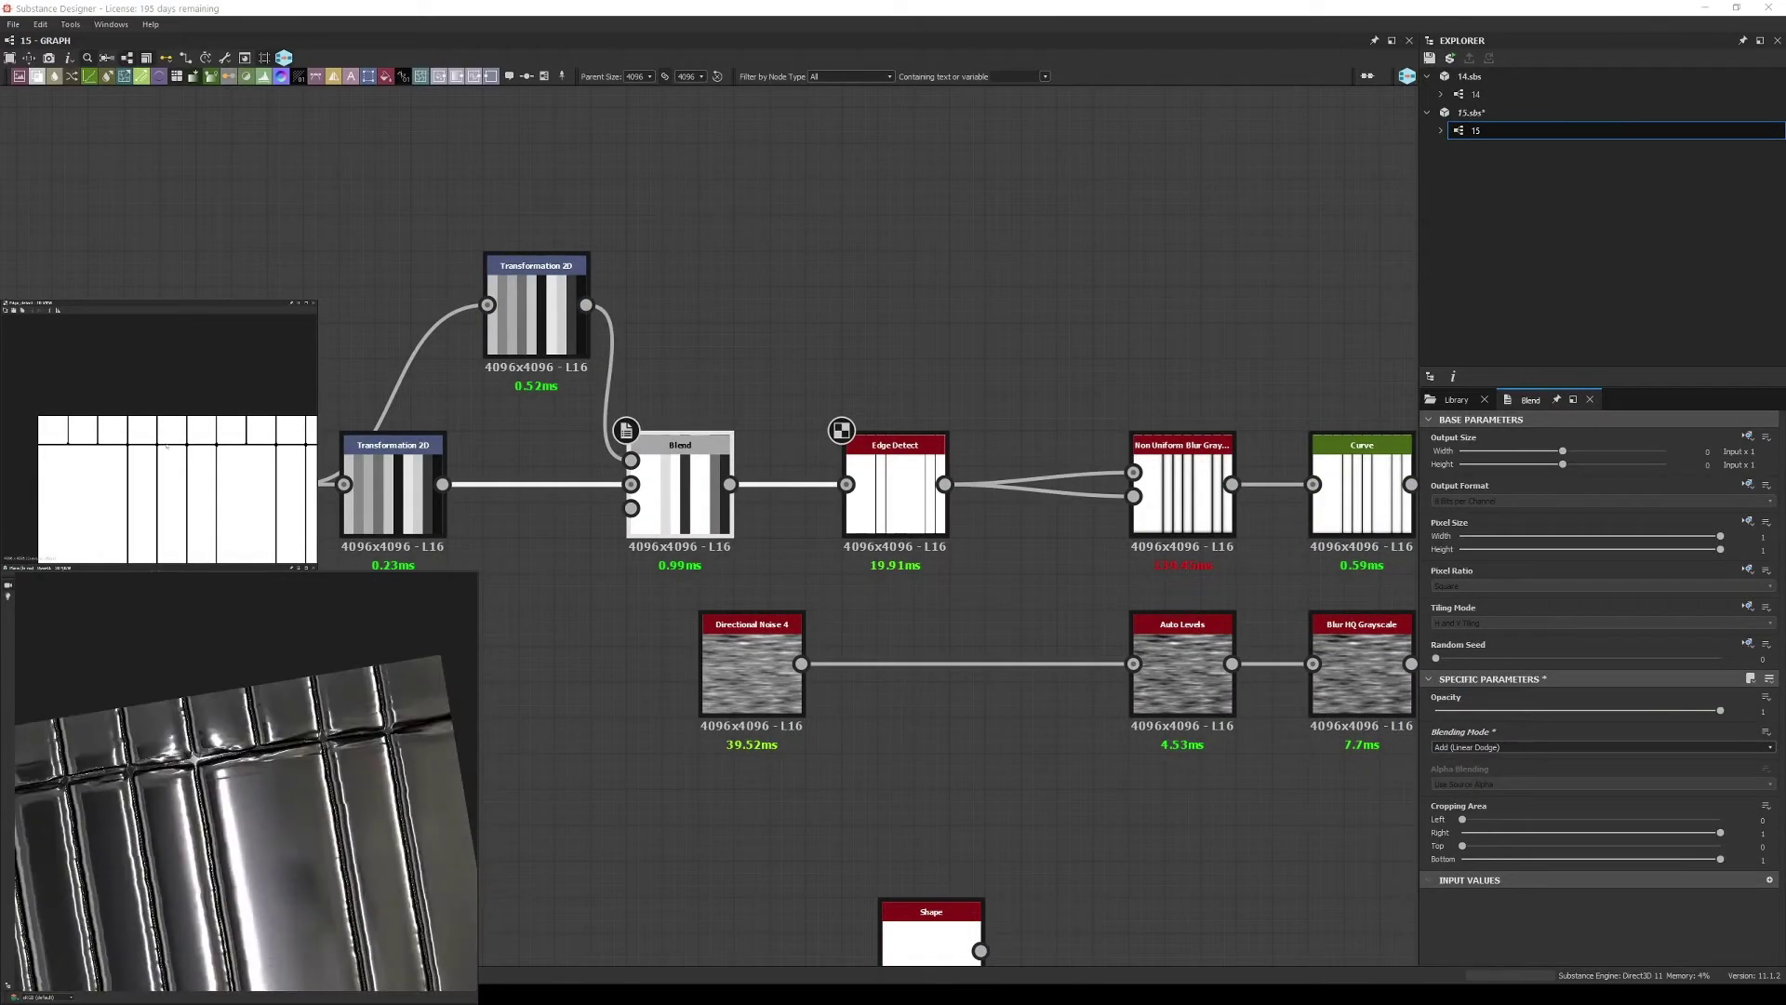
pyautogui.click(680, 483)
pyautogui.moveTo(1720, 710); pyautogui.dragTo(1583, 710)
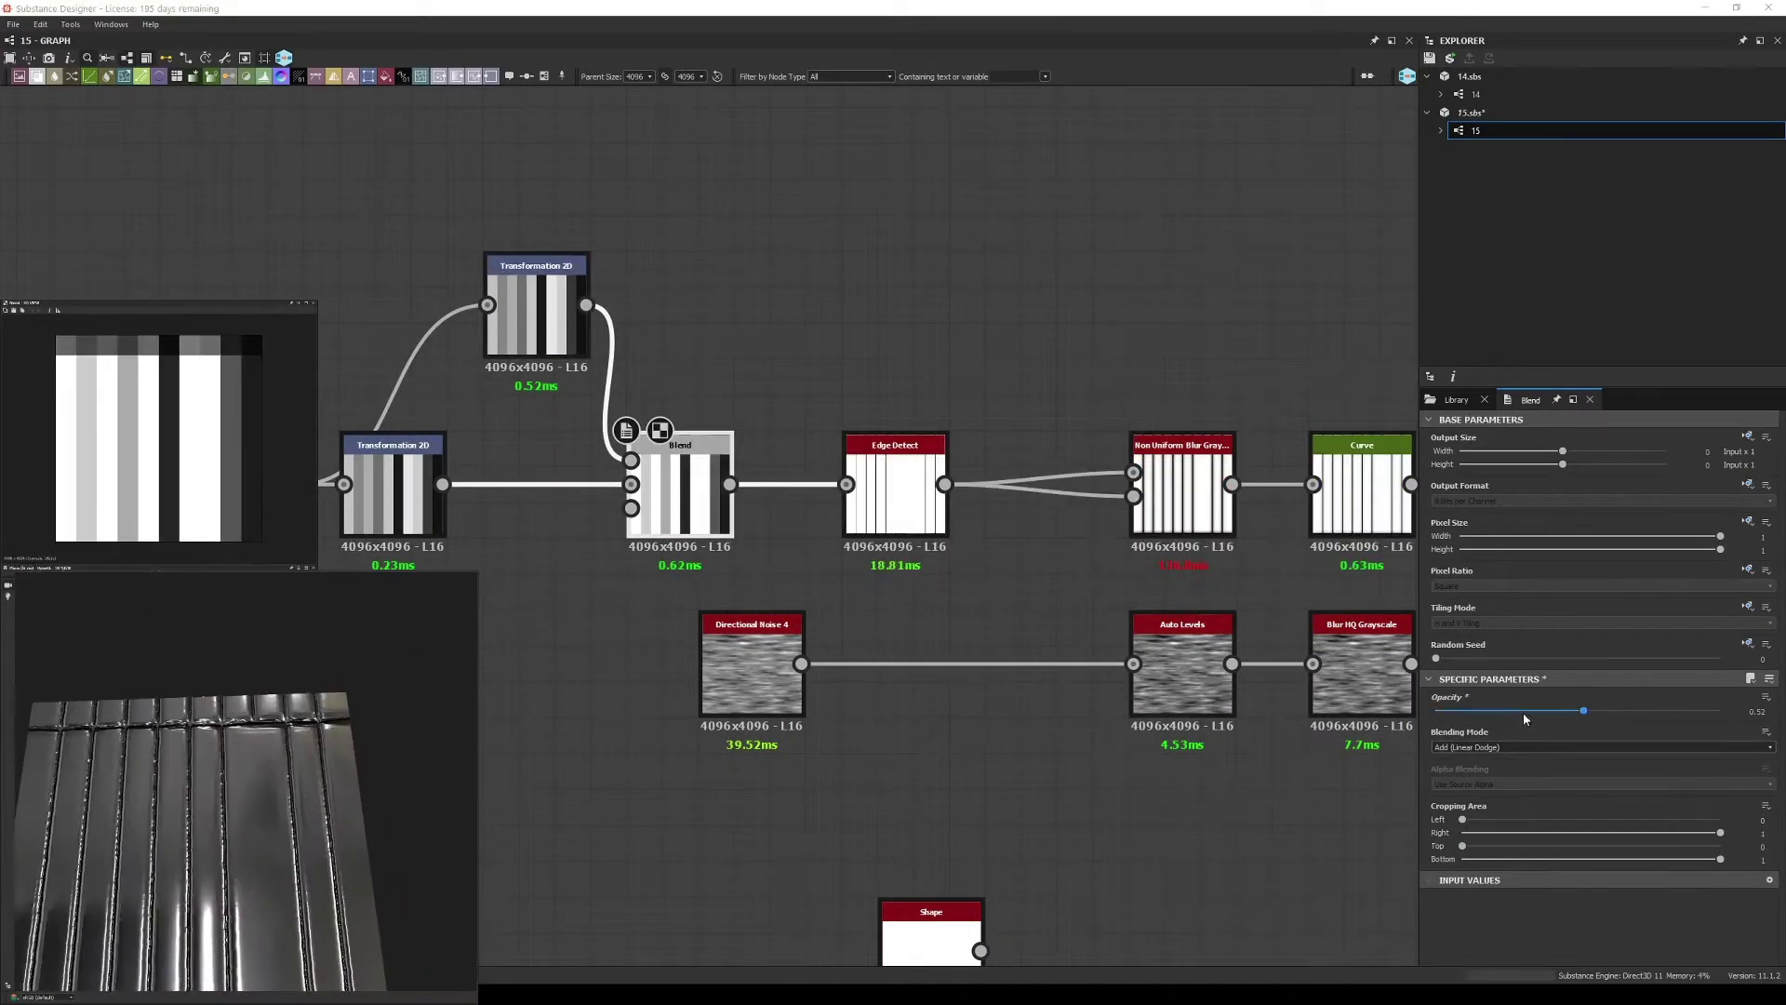
pyautogui.moveTo(1678, 906); pyautogui.dragTo(1730, 902)
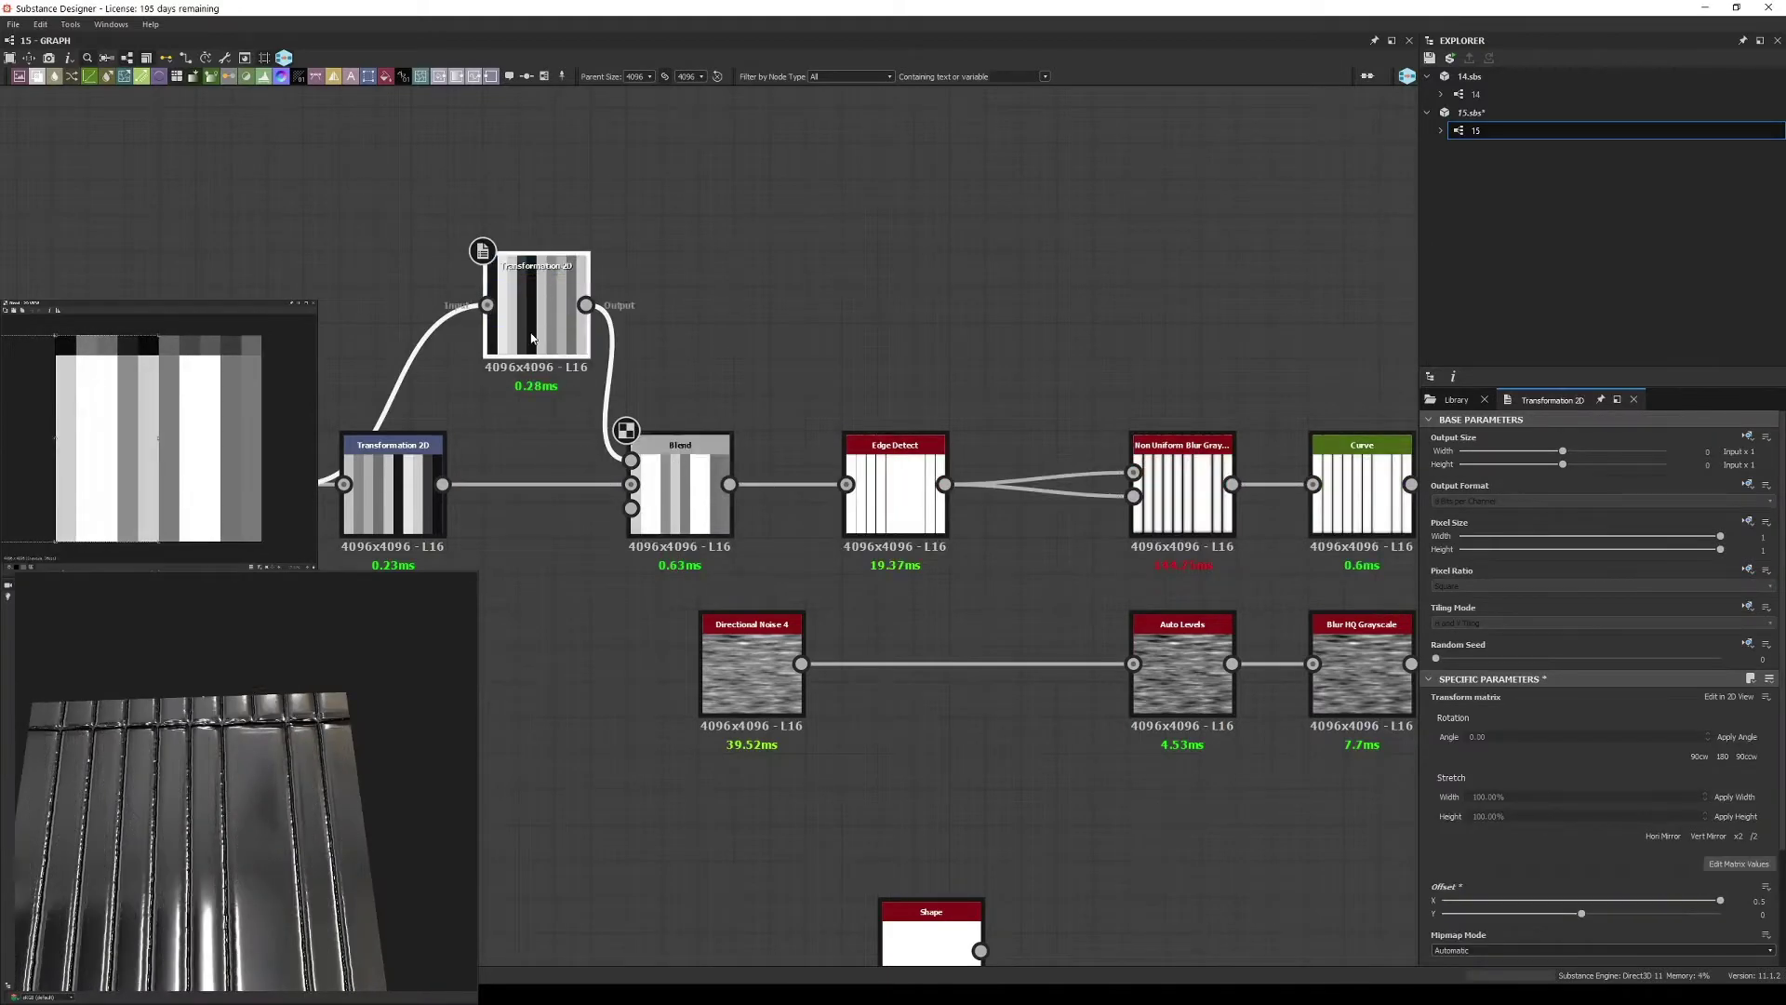
pyautogui.click(680, 493)
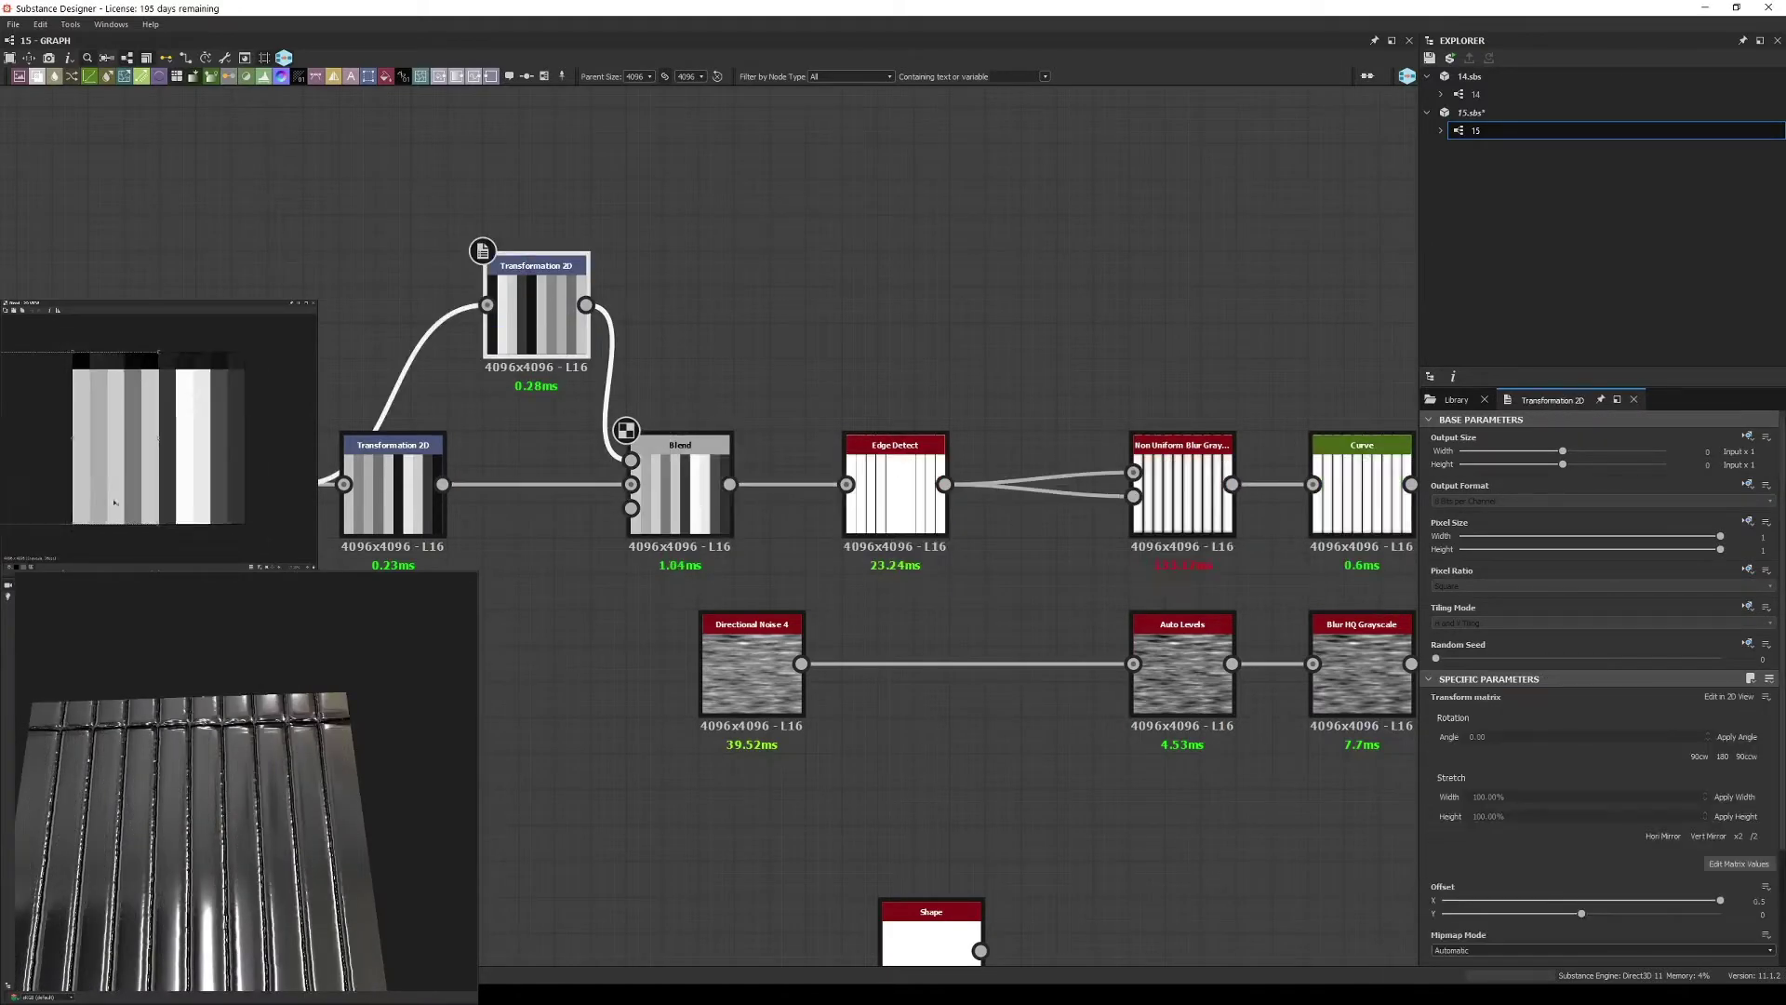
# - Give the top Transformation 2D Horizontal Tiling, a 0.5 X offset and a vertical offset
pyautogui.moveTo(114, 409); pyautogui.dragTo(114, 357)
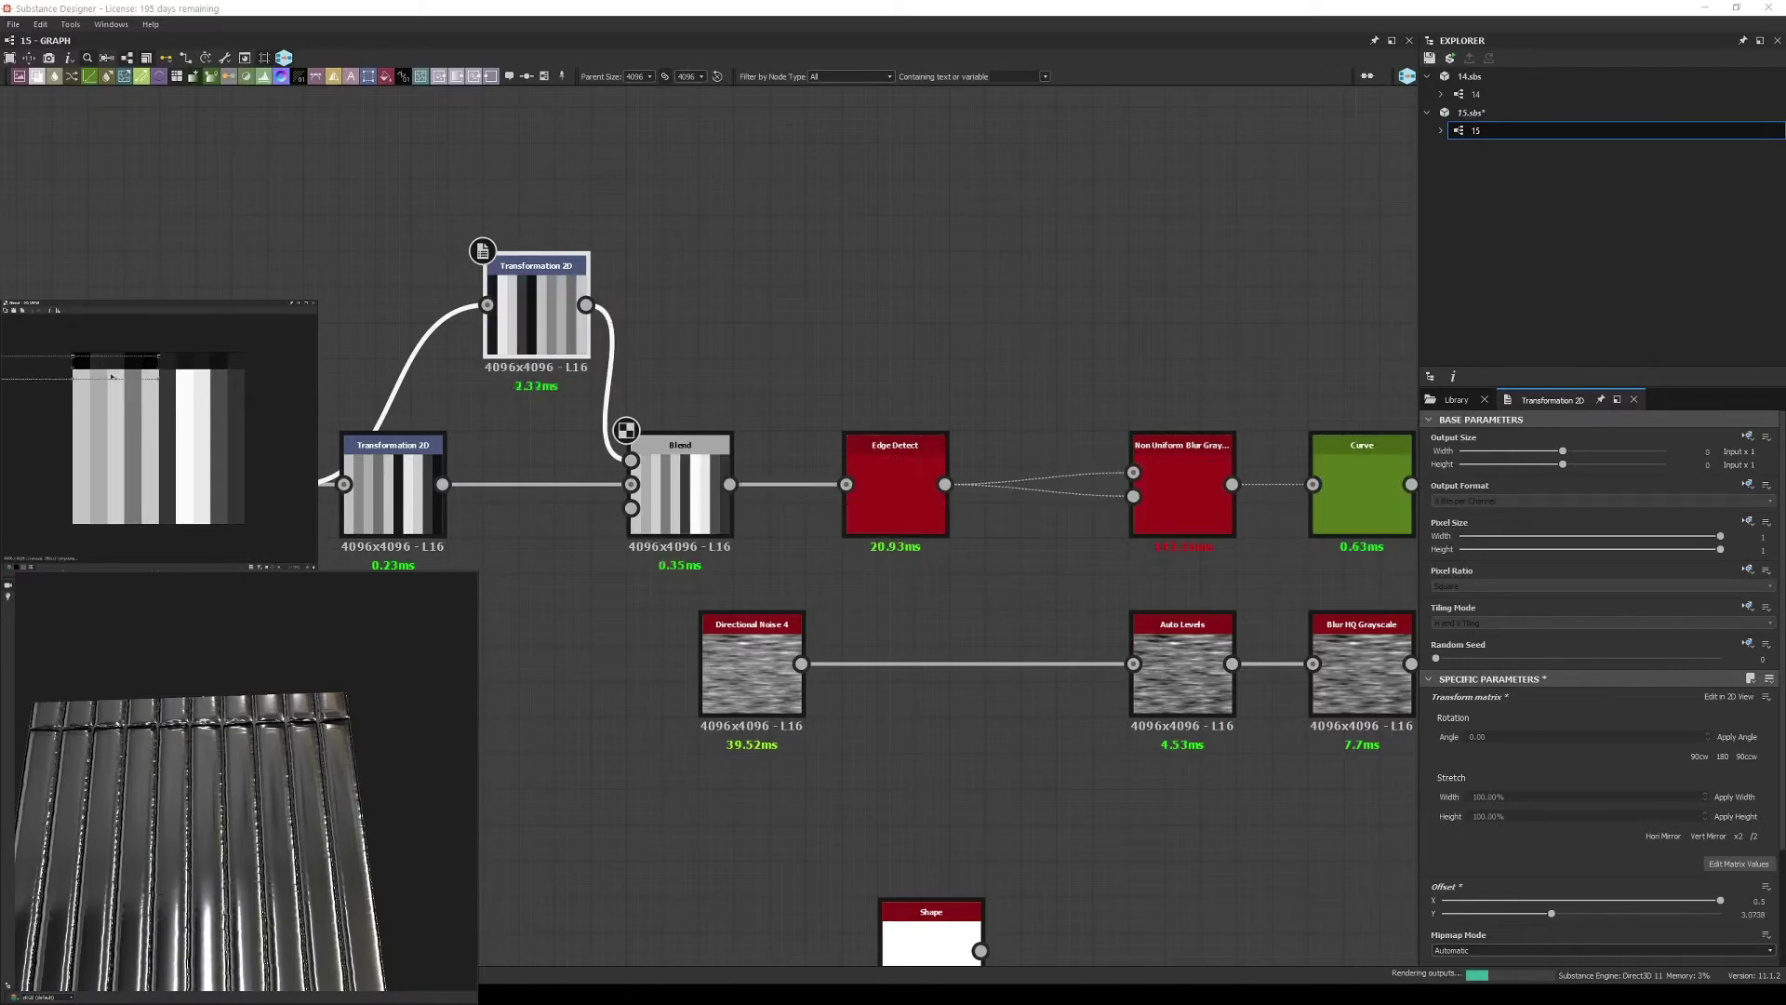
pyautogui.click(1525, 635)
pyautogui.doubleClick(541, 327)
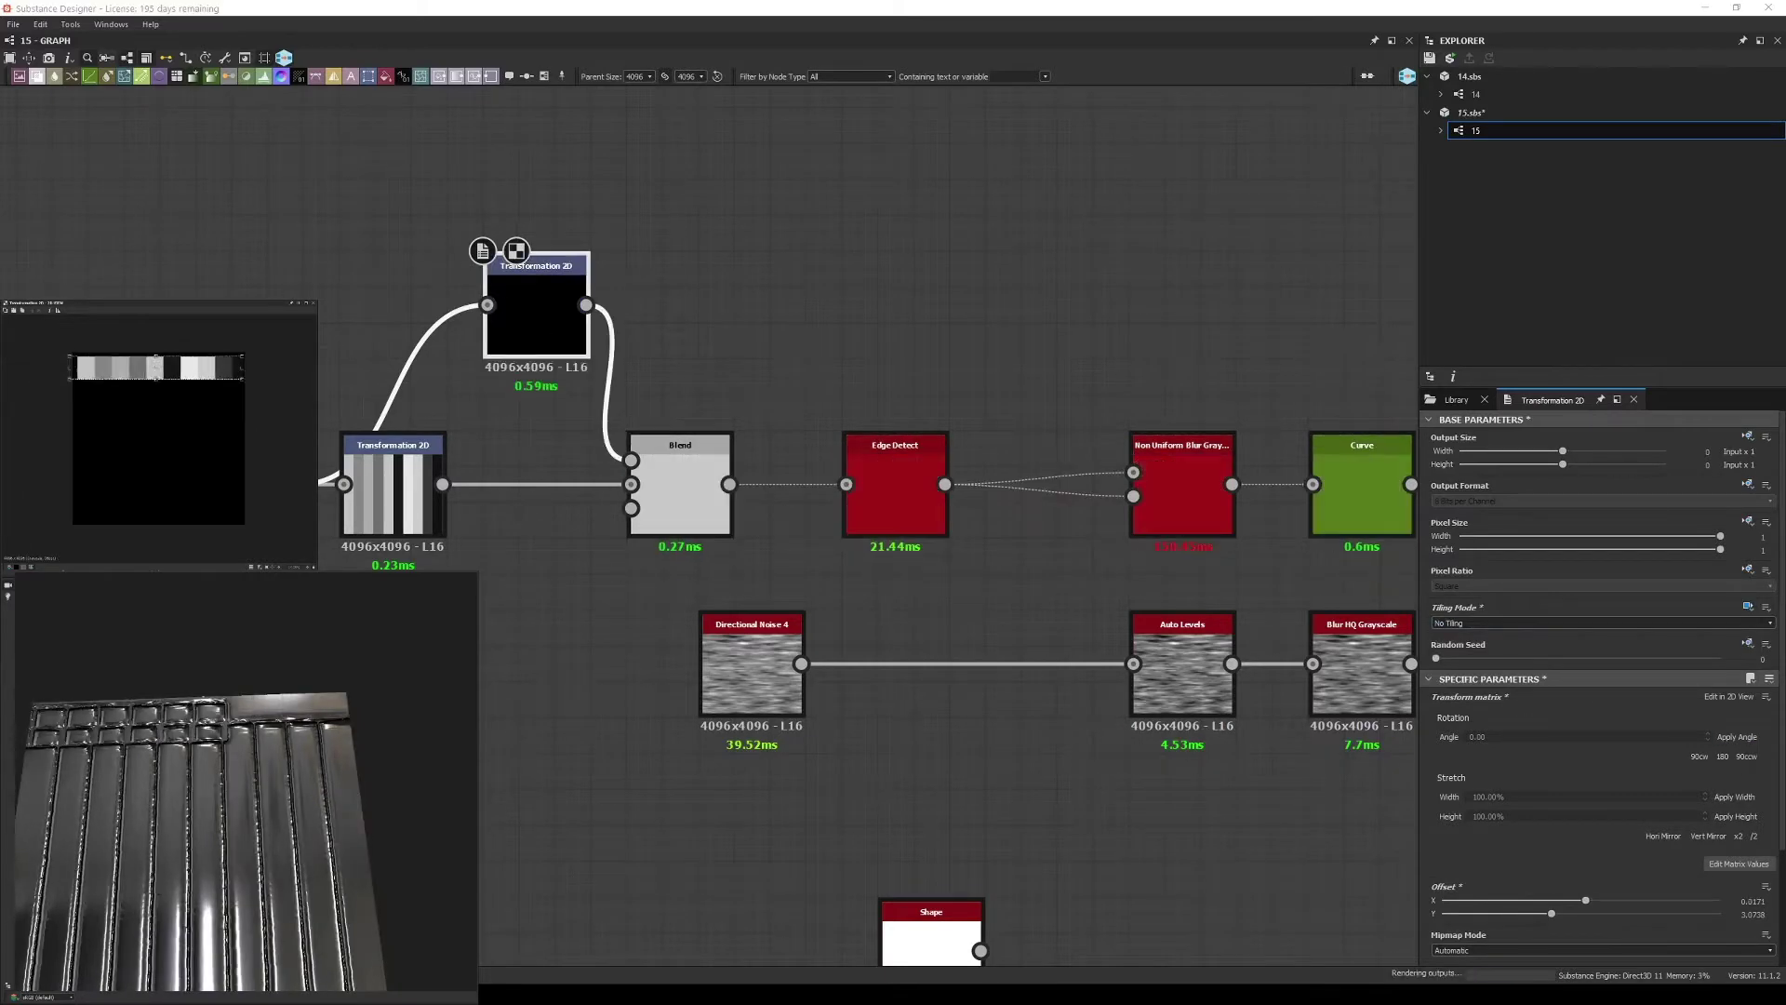
pyautogui.moveTo(1585, 900); pyautogui.dragTo(1720, 901)
pyautogui.moveTo(283, 706); pyautogui.dragTo(186, 790)
pyautogui.doubleClick(393, 493)
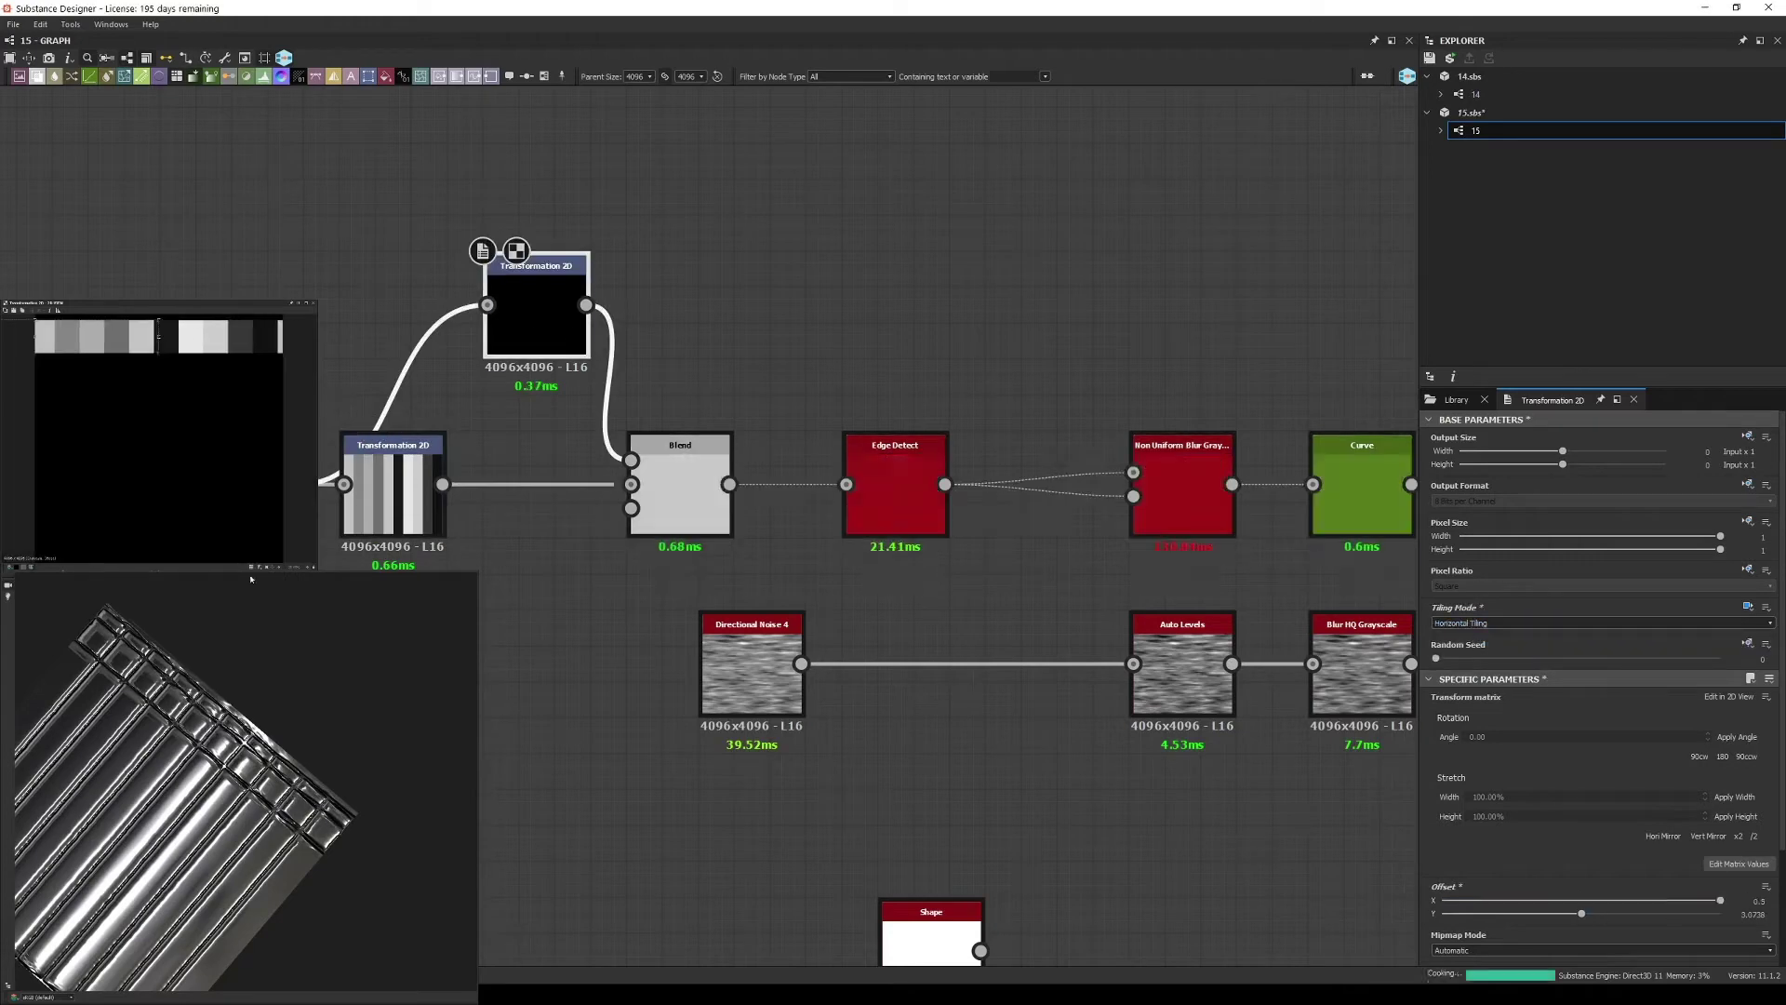
pyautogui.moveTo(156, 450); pyautogui.dragTo(140, 409)
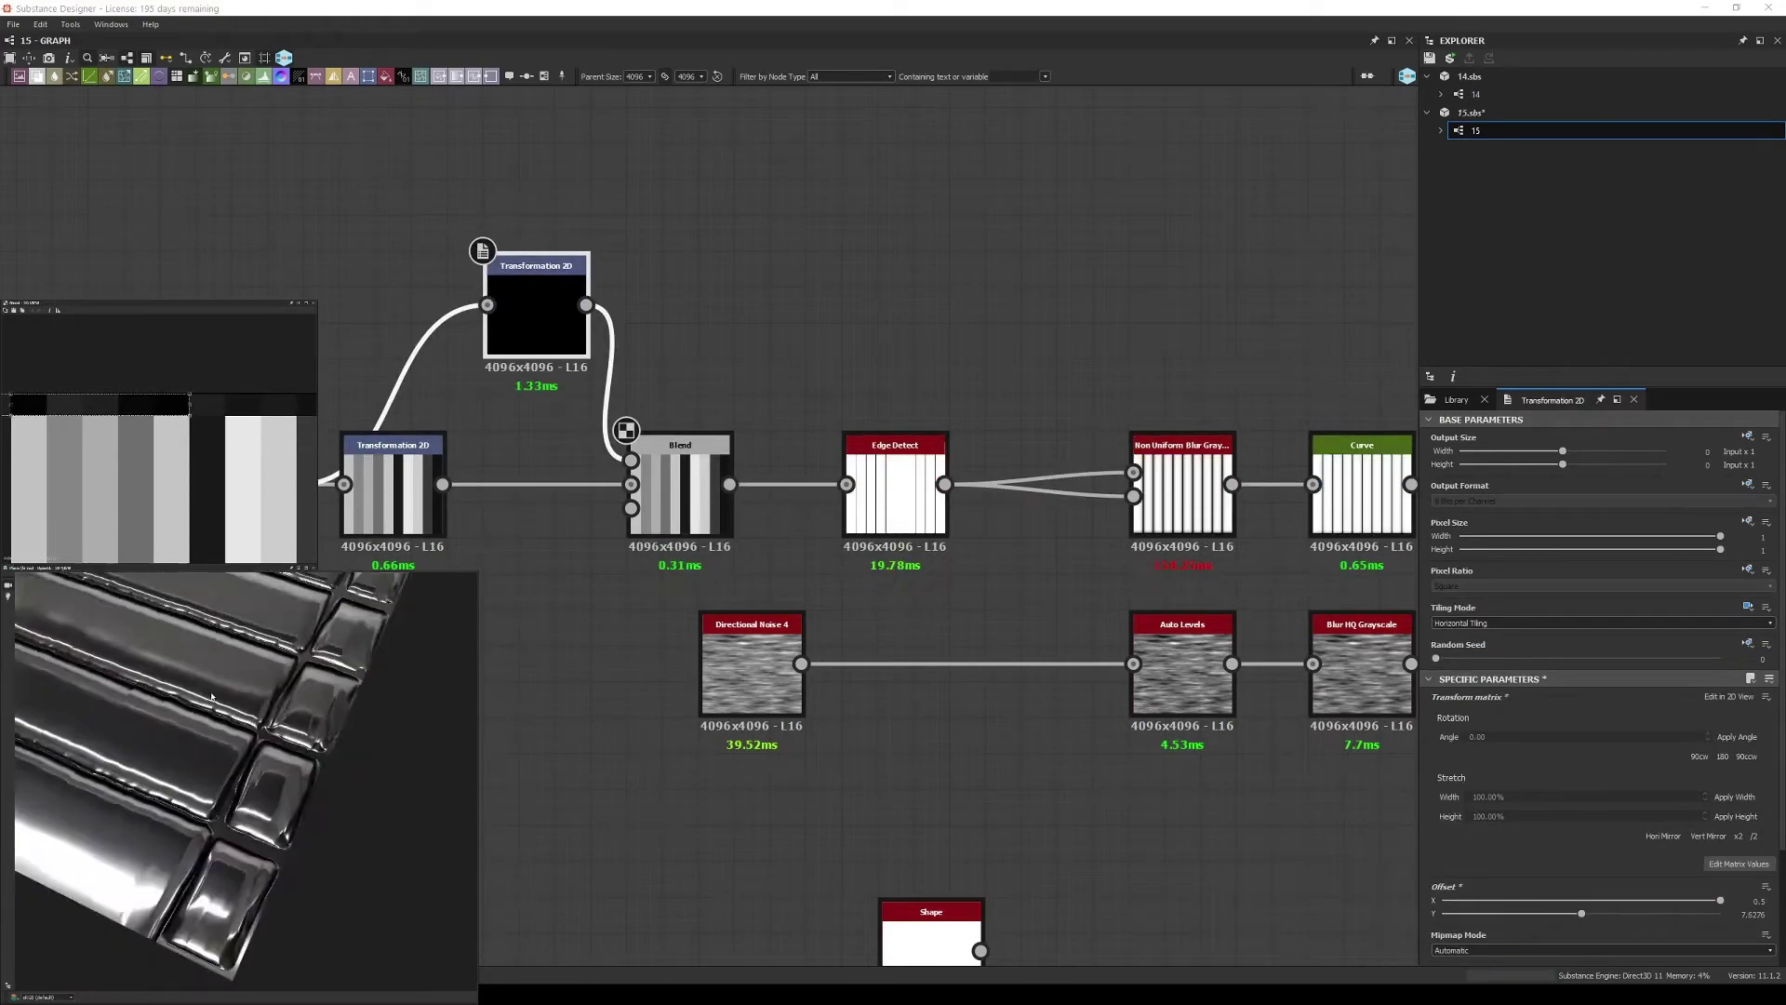
# - Switch the 3D preview mesh to a rounded cylinder and select the Slope Blur Grayscale node
pyautogui.click(10, 578)
pyautogui.click(60, 684)
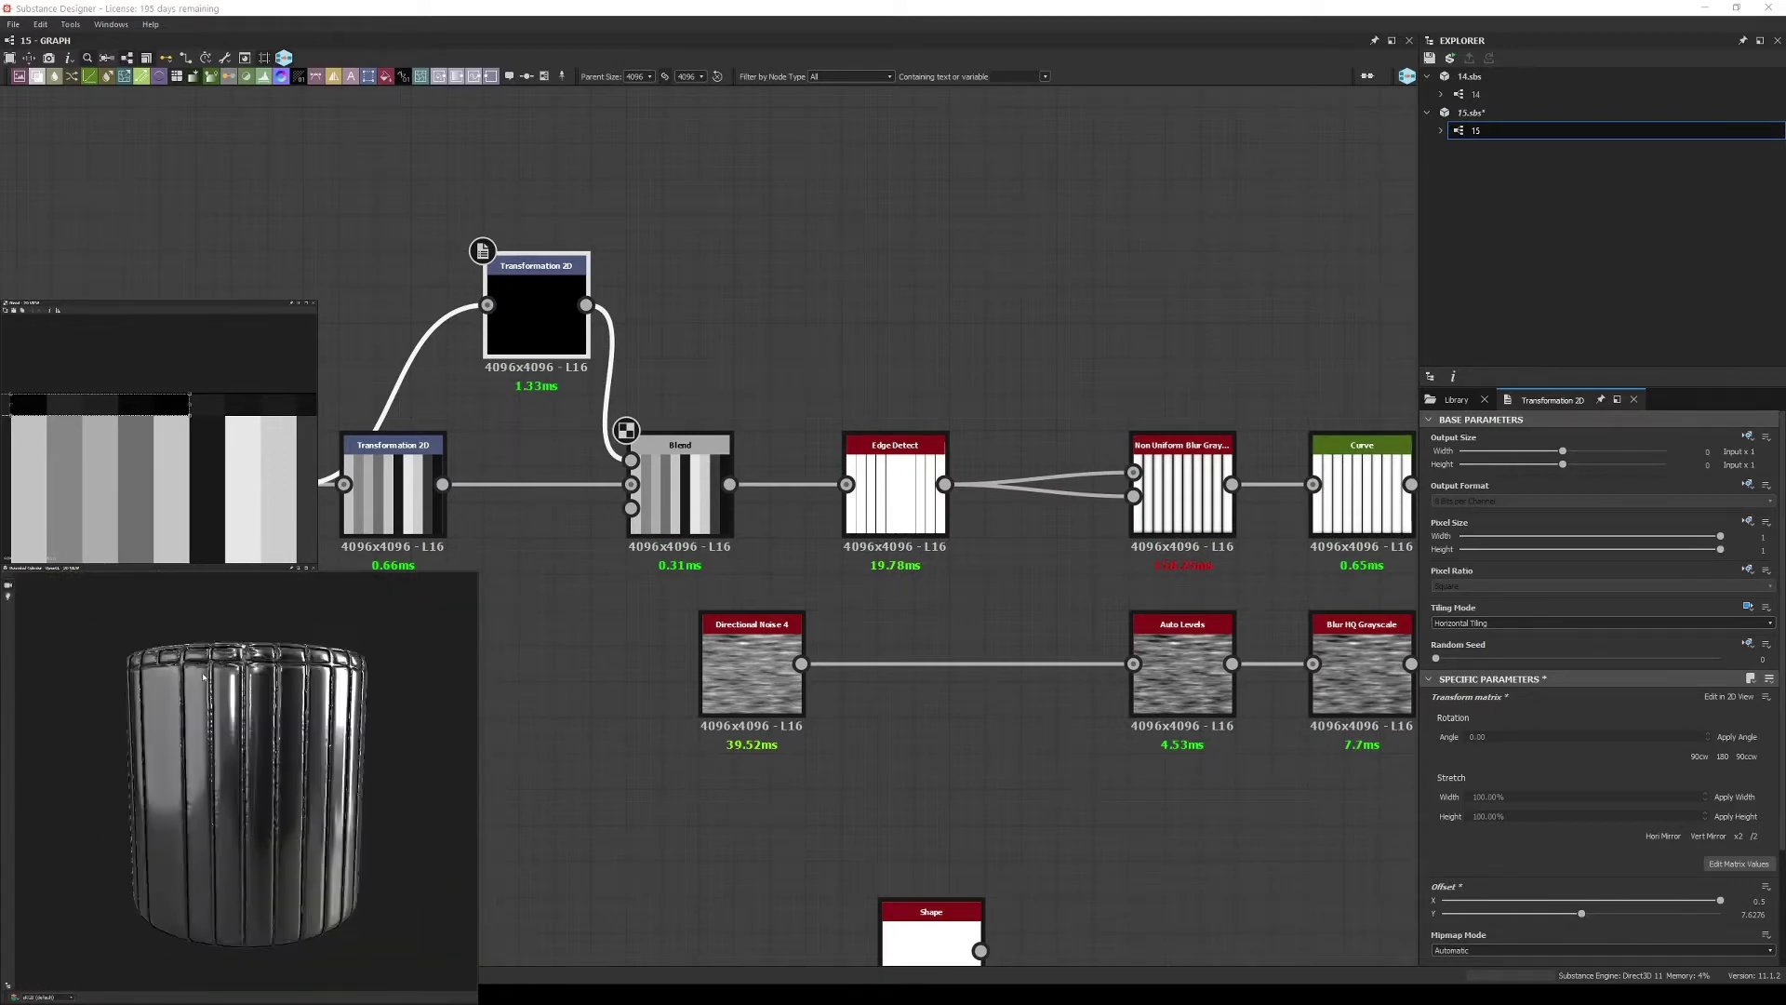
pyautogui.moveTo(1005, 460); pyautogui.dragTo(511, 458, button='middle')
pyautogui.scroll(3, 625, 473)
pyautogui.click(626, 472)
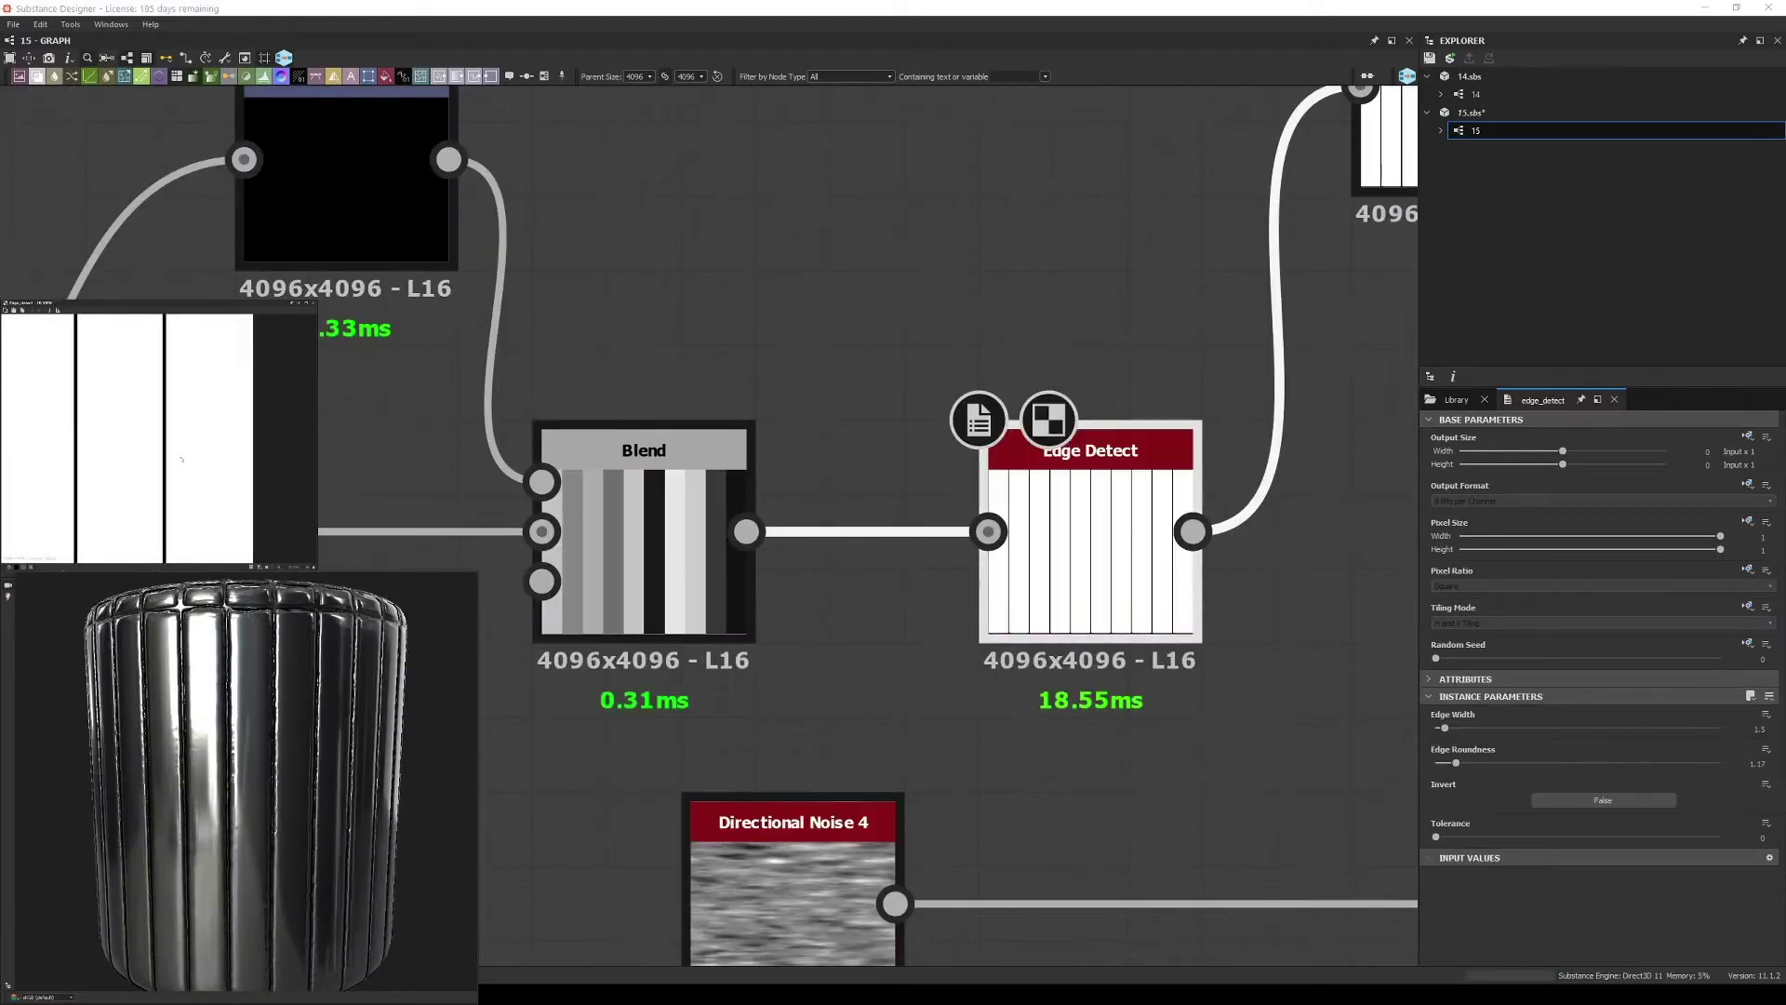
# - Check the Blend, Edge Detect and both Transformation 2D outputs
pyautogui.click(655, 519)
pyautogui.moveTo(655, 519); pyautogui.dragTo(944, 679, button='middle')
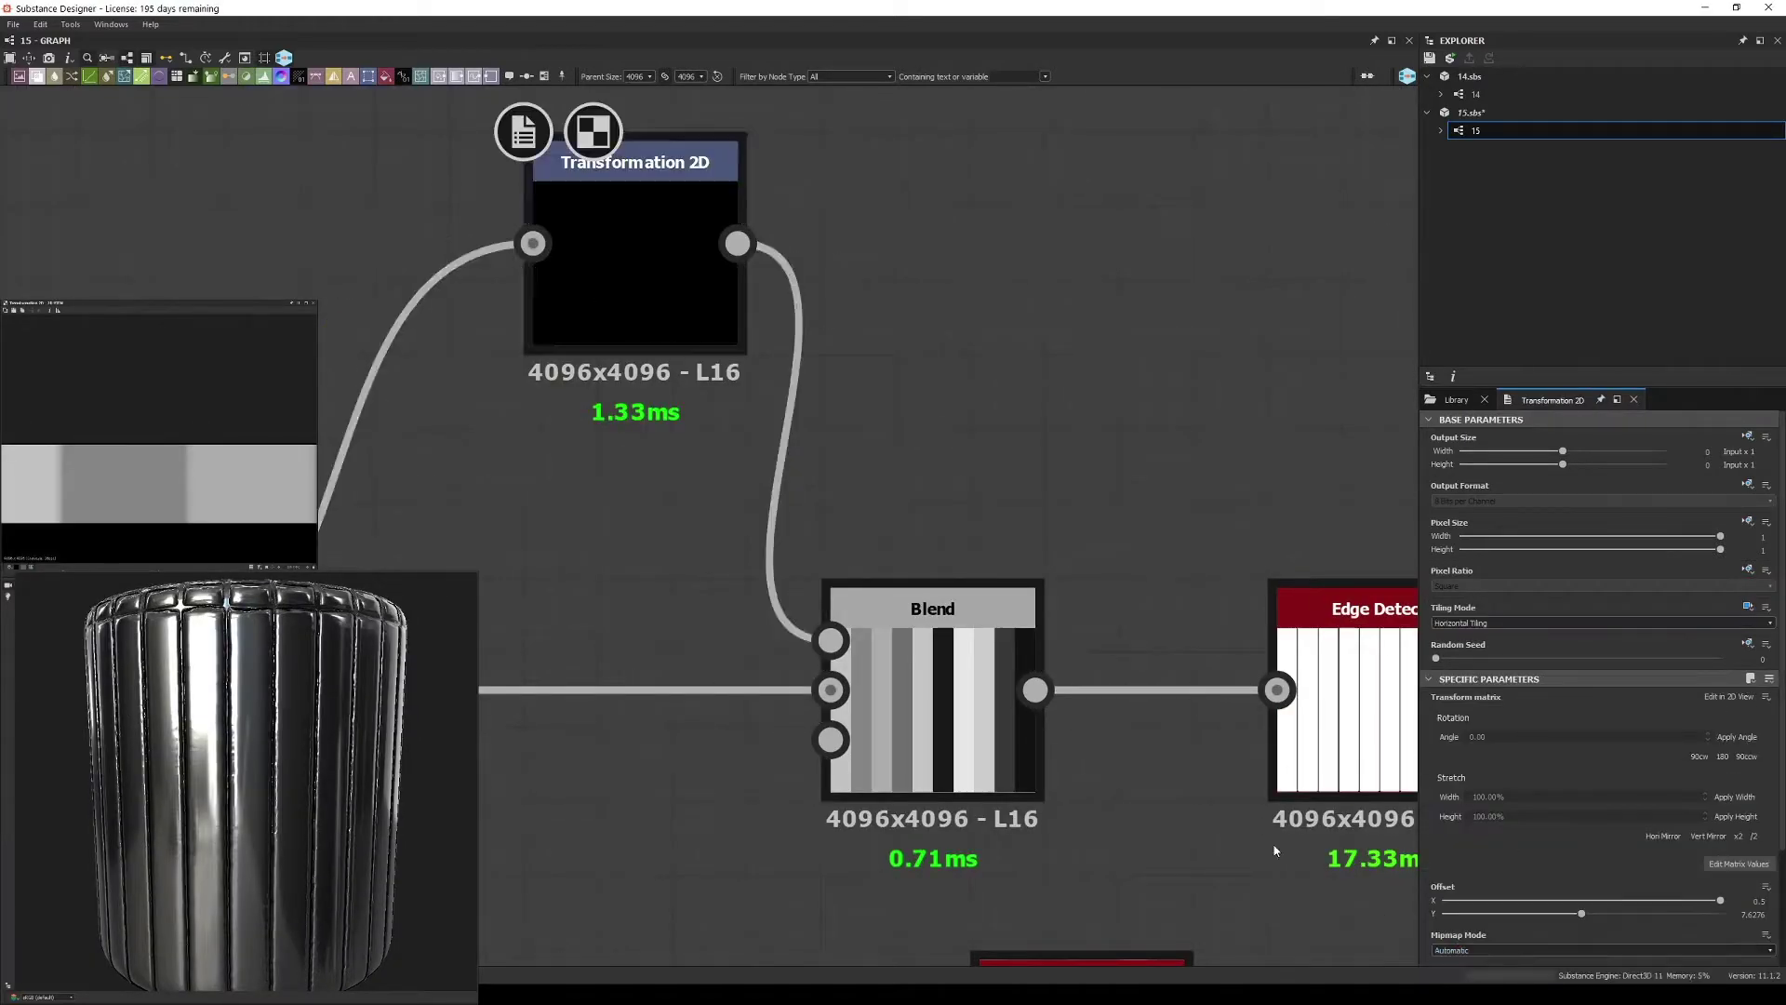
pyautogui.scroll(-2, 1174, 714)
pyautogui.click(1346, 707)
pyautogui.click(830, 391)
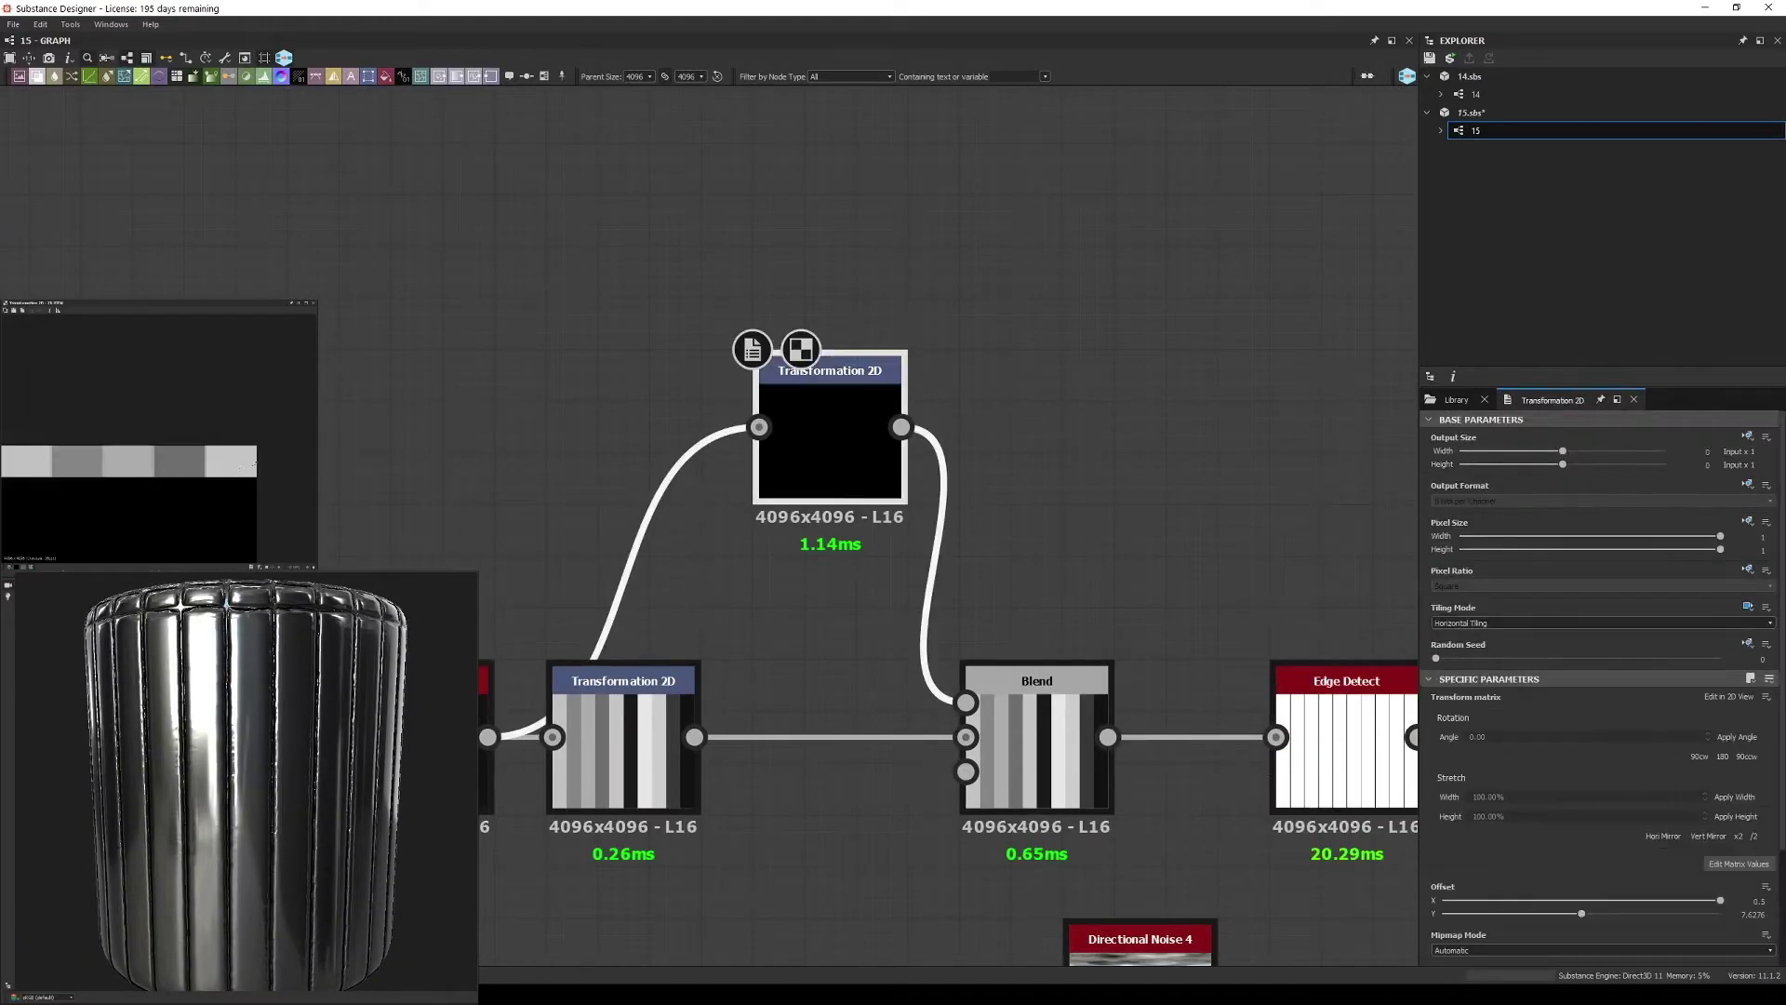
pyautogui.click(623, 707)
pyautogui.click(830, 391)
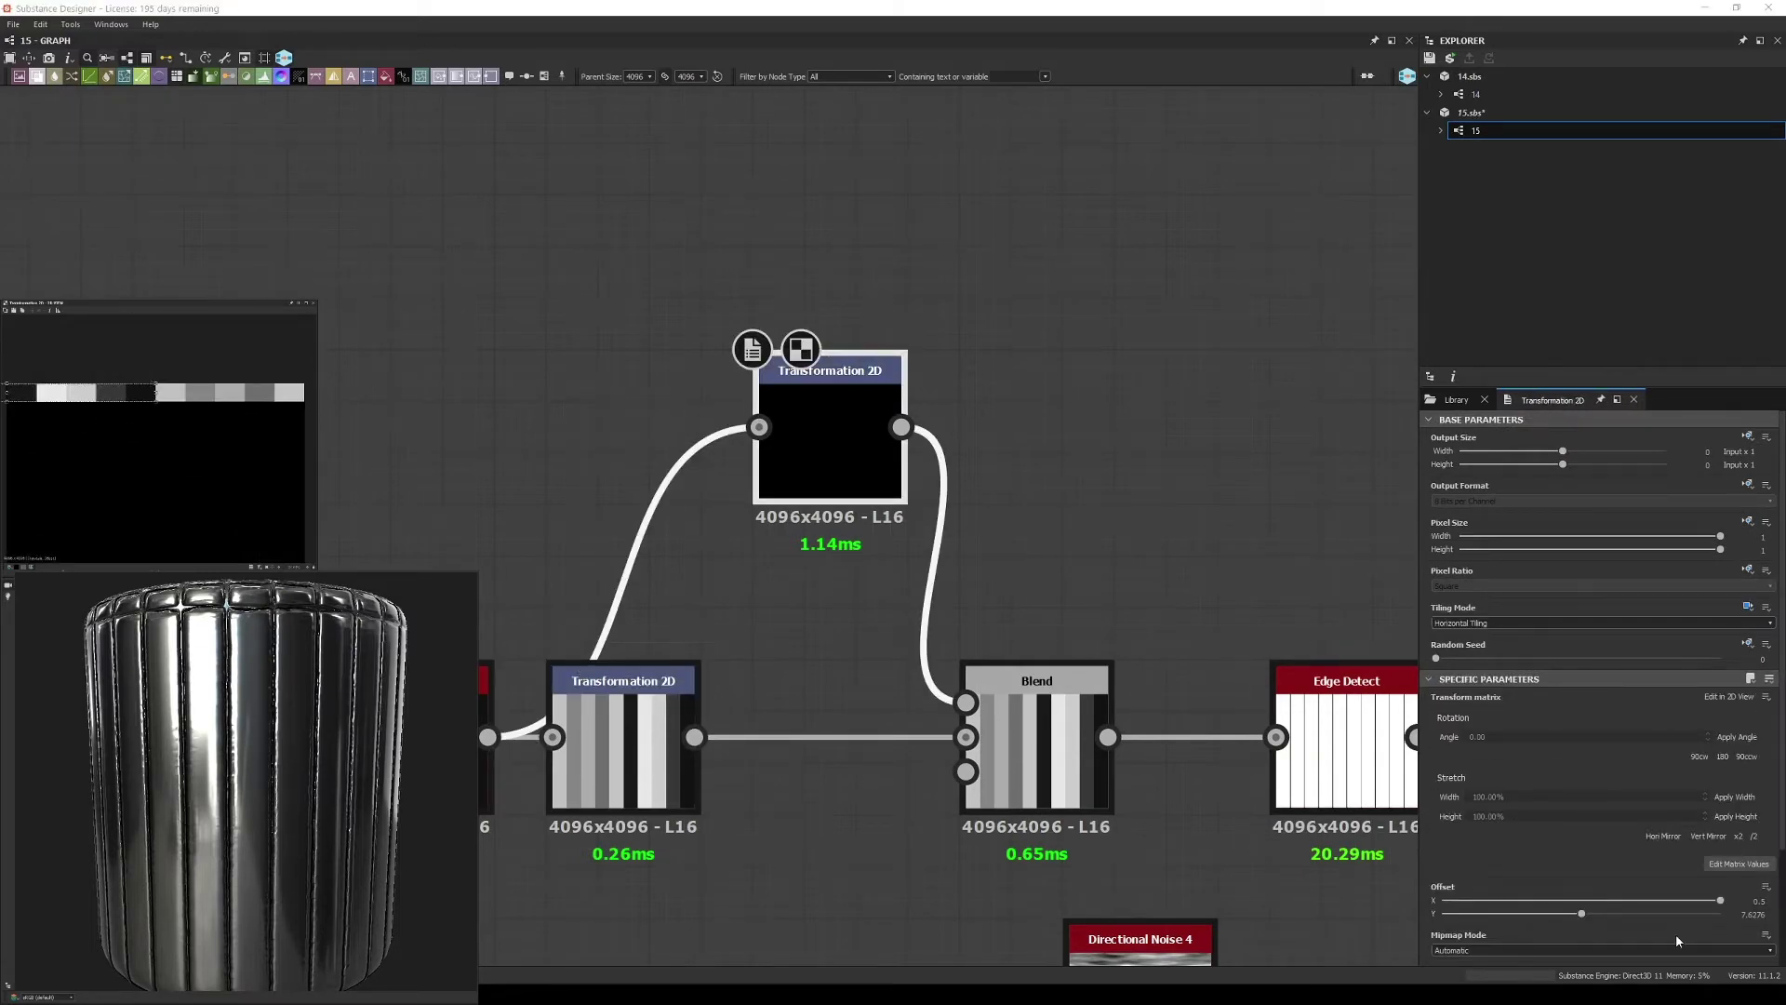
pyautogui.scroll(-2, 1677, 941)
pyautogui.scroll(-1, 1535, 940)
# - Set the top Transformation 2D's Matte Color to 0 and preview the Slope Blur result
pyautogui.click(1541, 897)
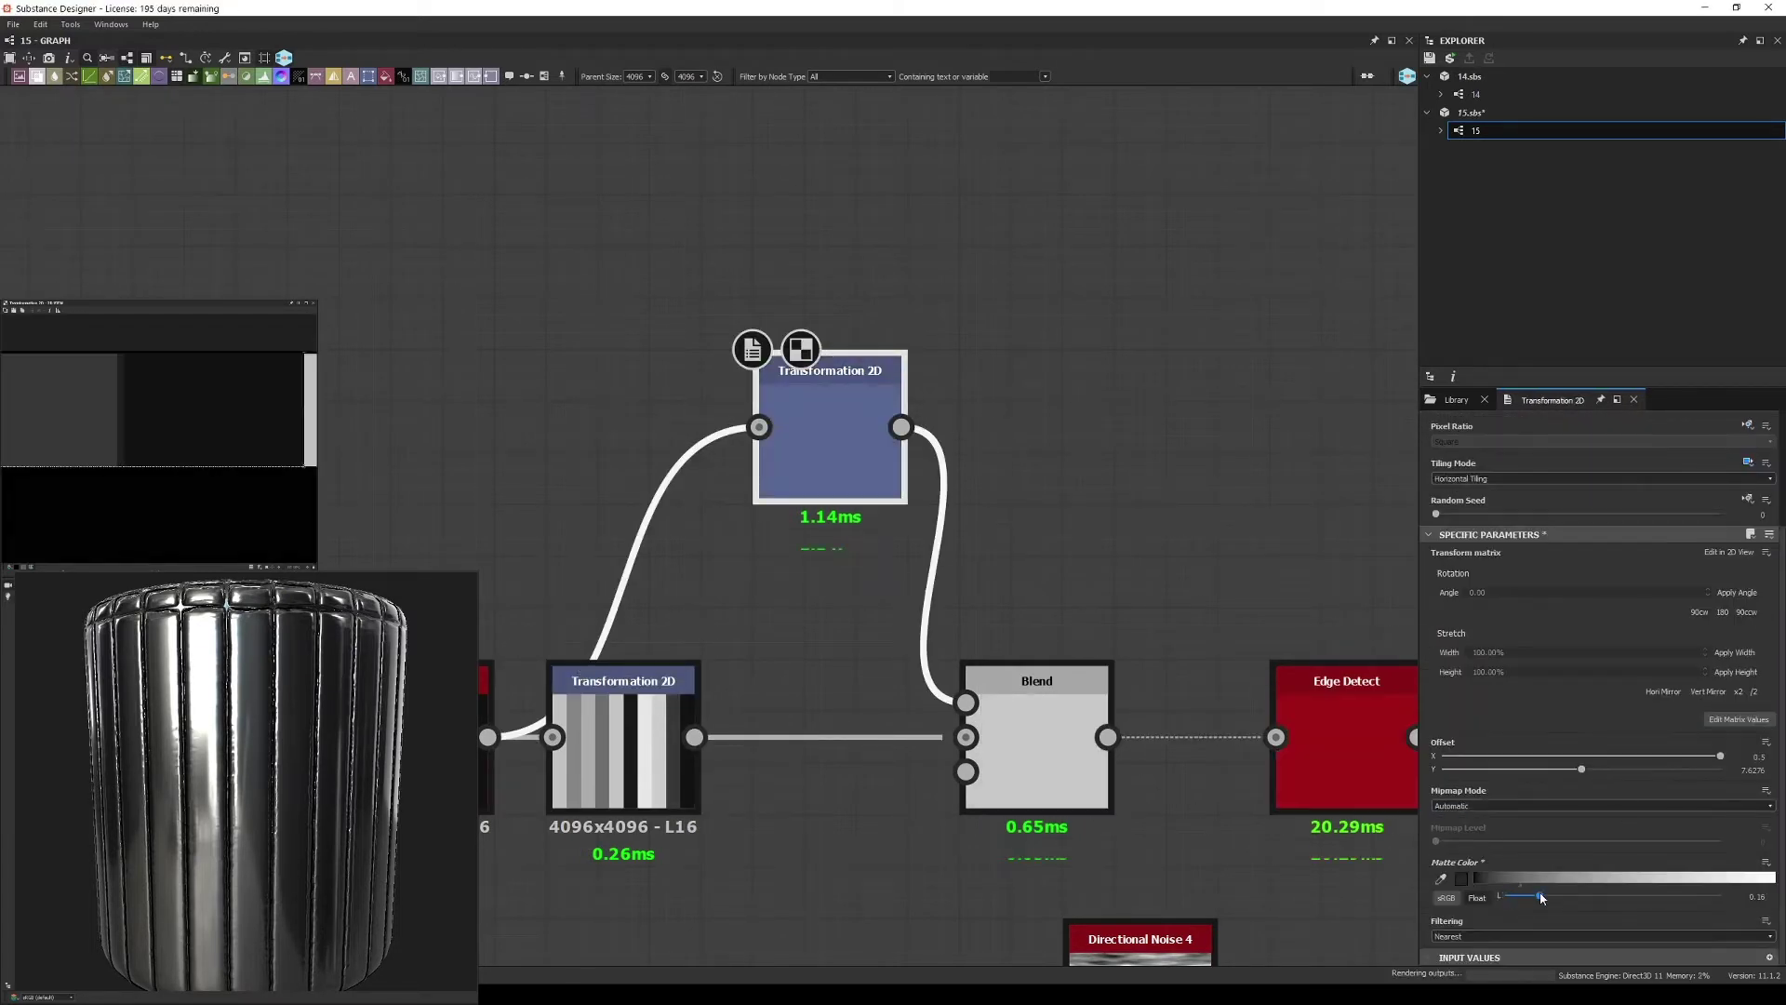
pyautogui.scroll(-2, 1537, 870)
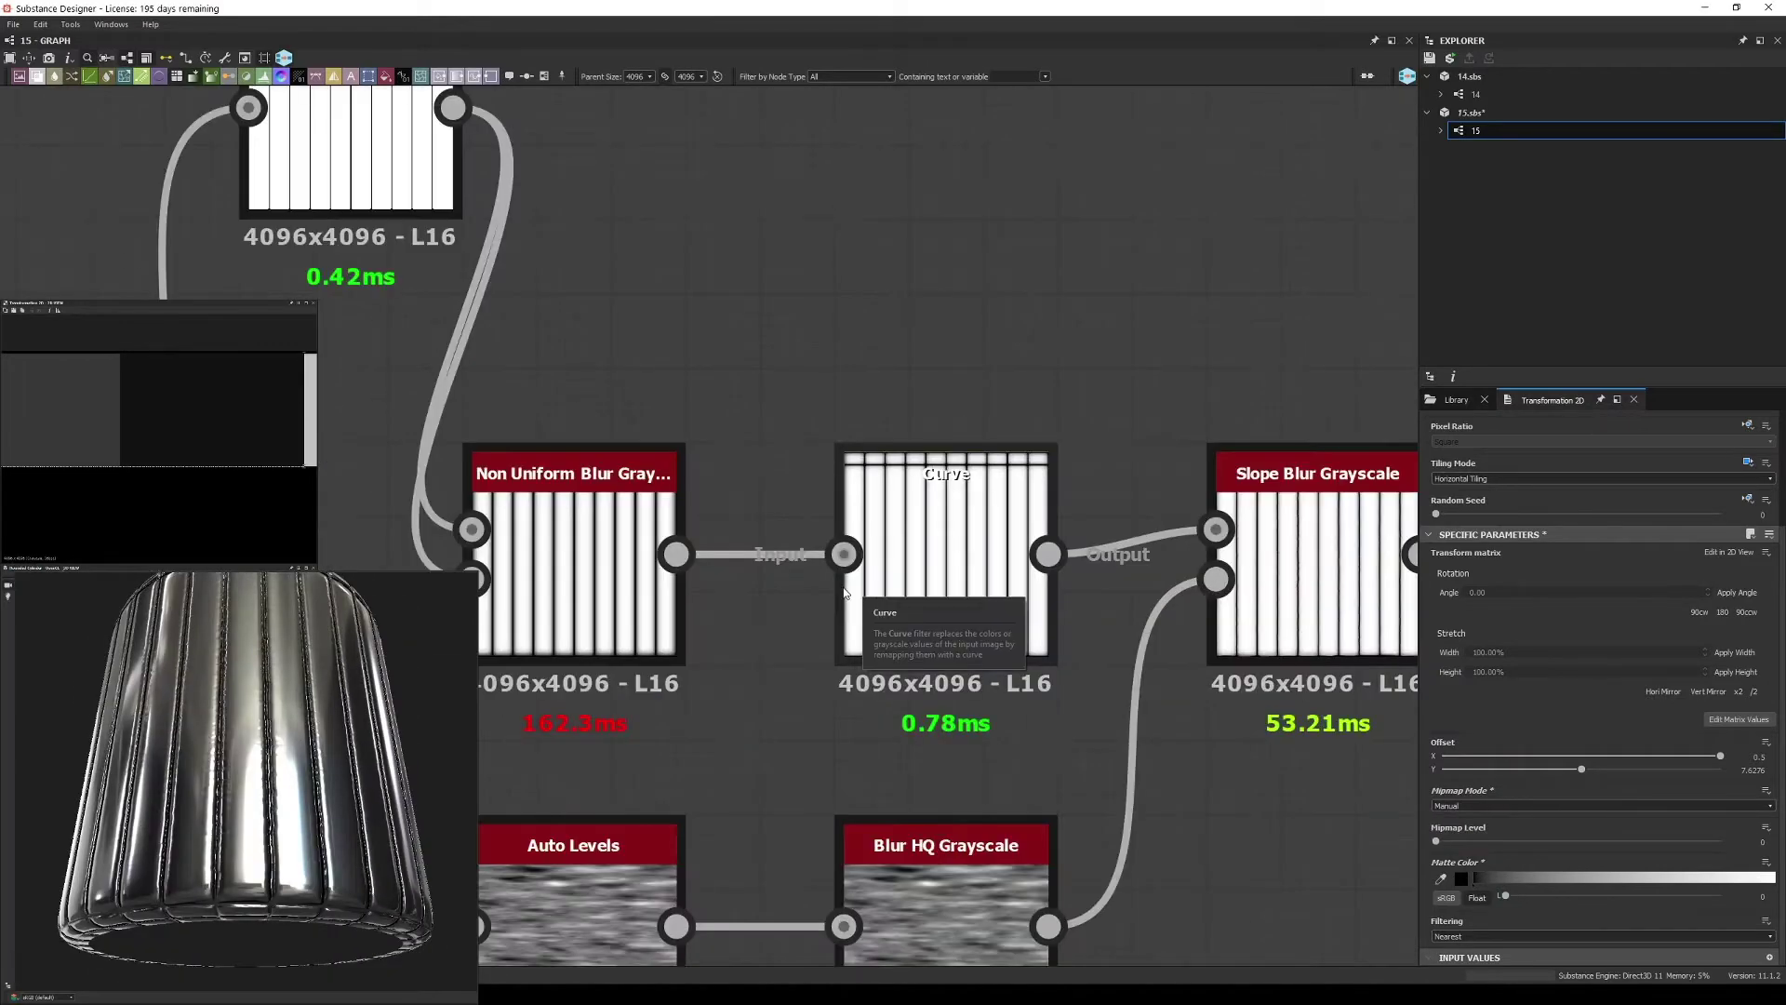
pyautogui.scroll(-3, 845, 592)
pyautogui.scroll(3, 707, 483)
pyautogui.doubleClick(860, 577)
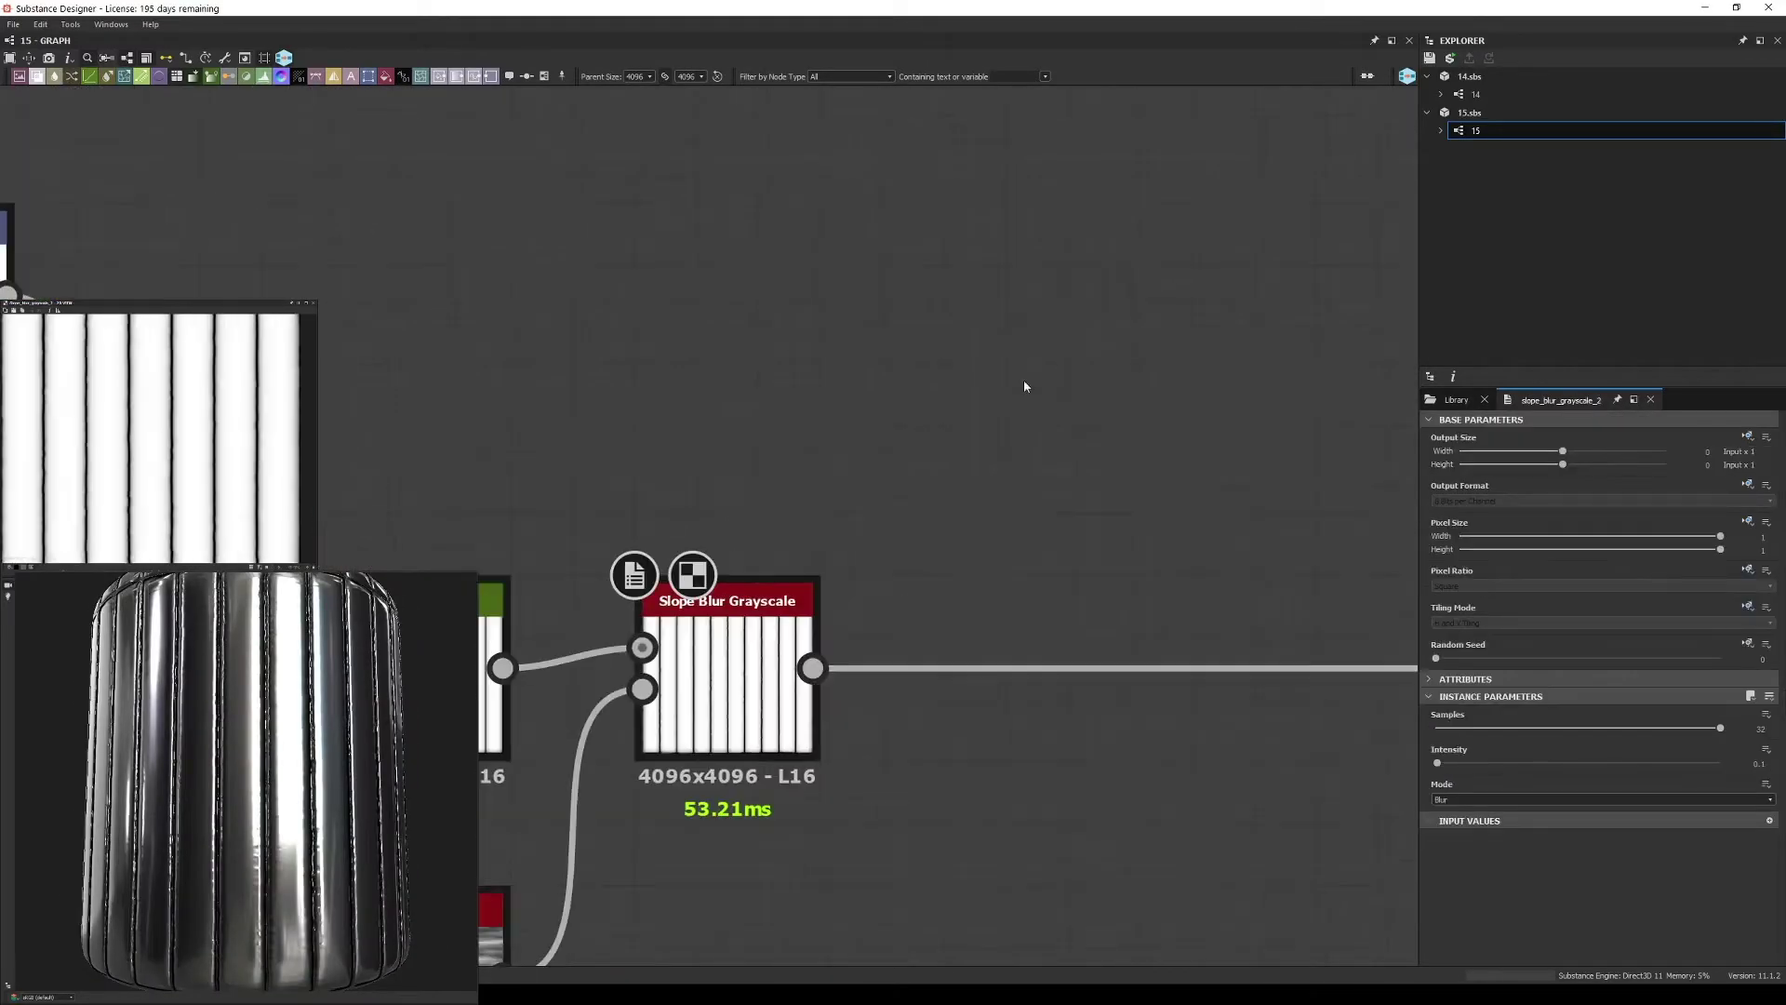
# - Add Grunge Map 011 from the Library to the graph
pyautogui.click(1456, 399)
pyautogui.scroll(-3, 1665, 651)
pyautogui.scroll(-2, 1665, 651)
pyautogui.moveTo(1665, 595); pyautogui.dragTo(716, 228)
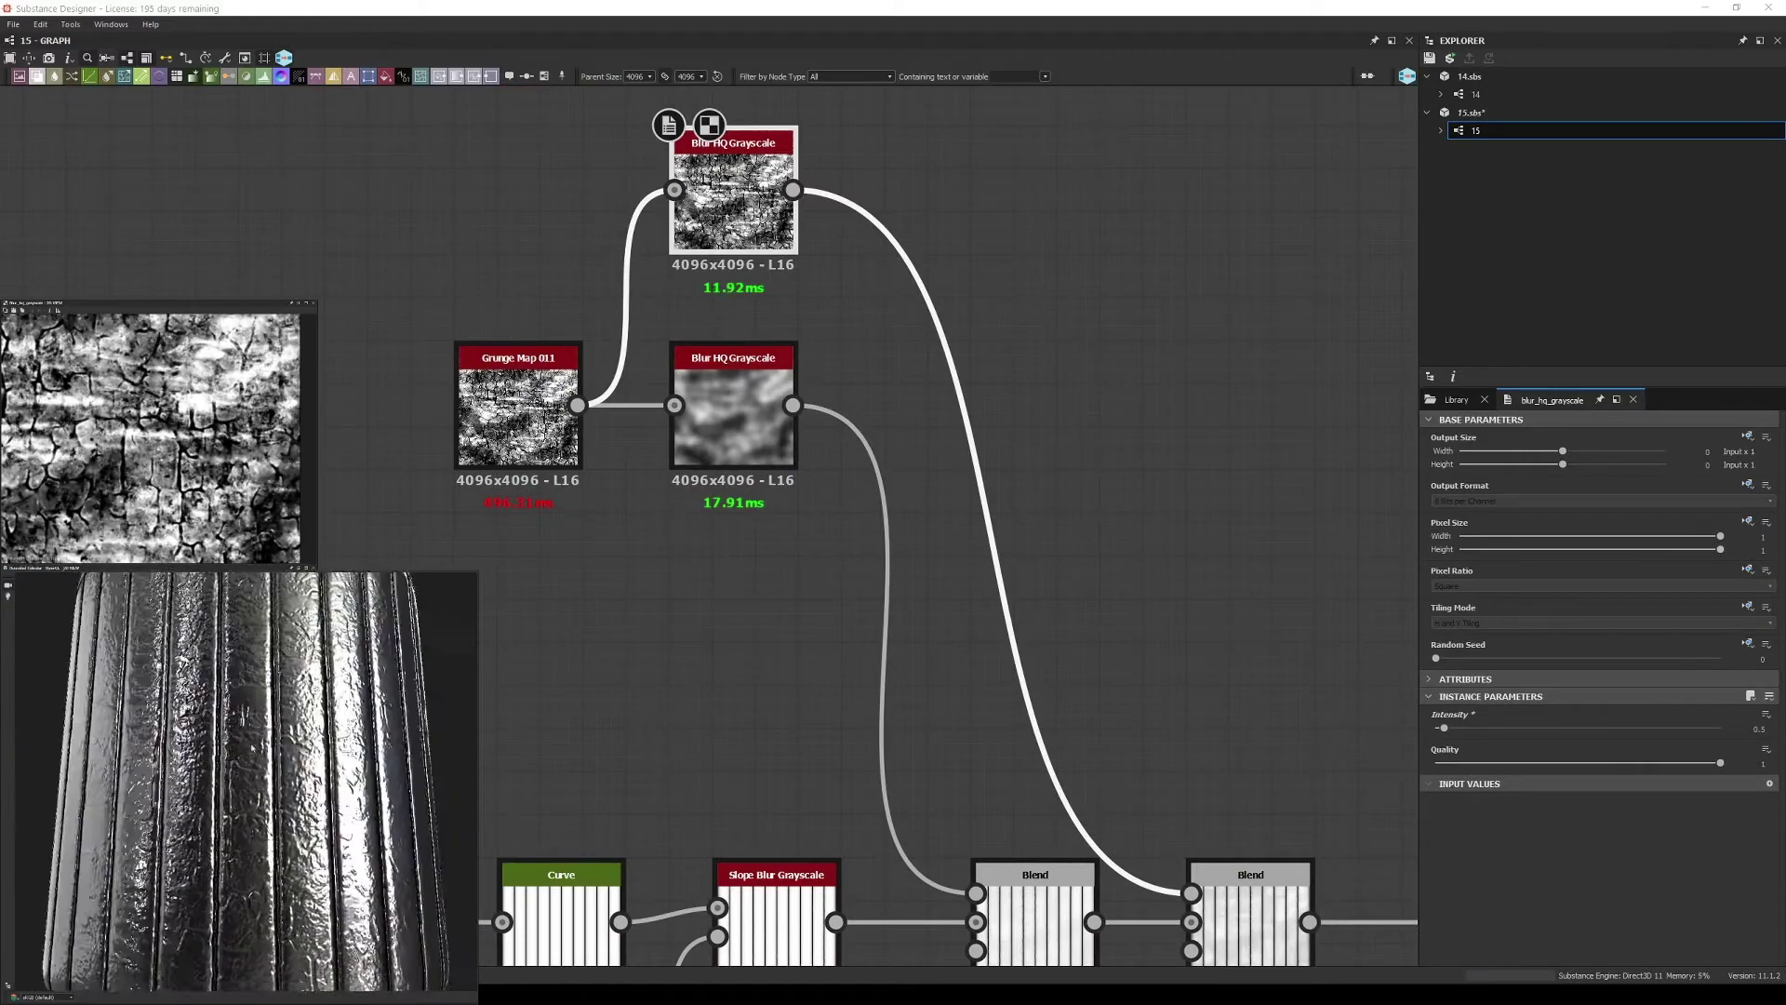
# - Raise the upper Blur HQ Grayscale intensity on Grunge Map 011 from 0.08 to 2
pyautogui.moveTo(1438, 728)
pyautogui.mouseDown()
pyautogui.moveTo(1488, 727)
pyautogui.moveTo(1471, 728)
pyautogui.mouseUp()
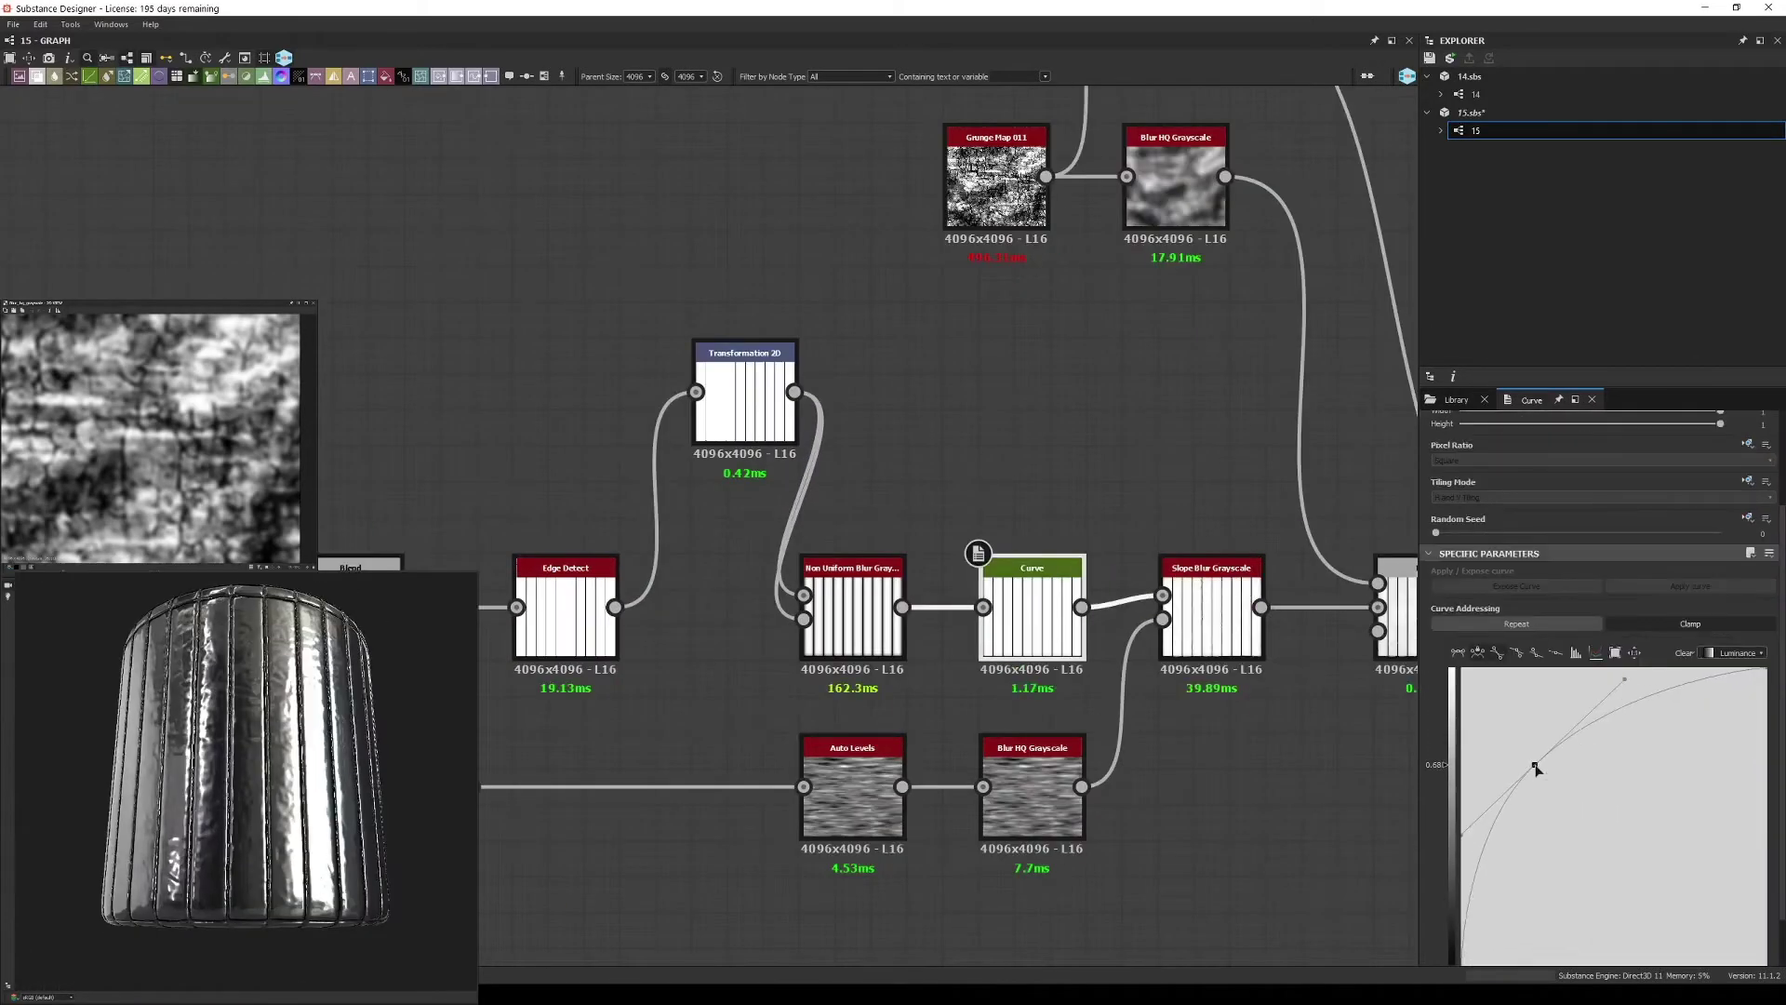
pyautogui.moveTo(223, 689); pyautogui.dragTo(223, 774)
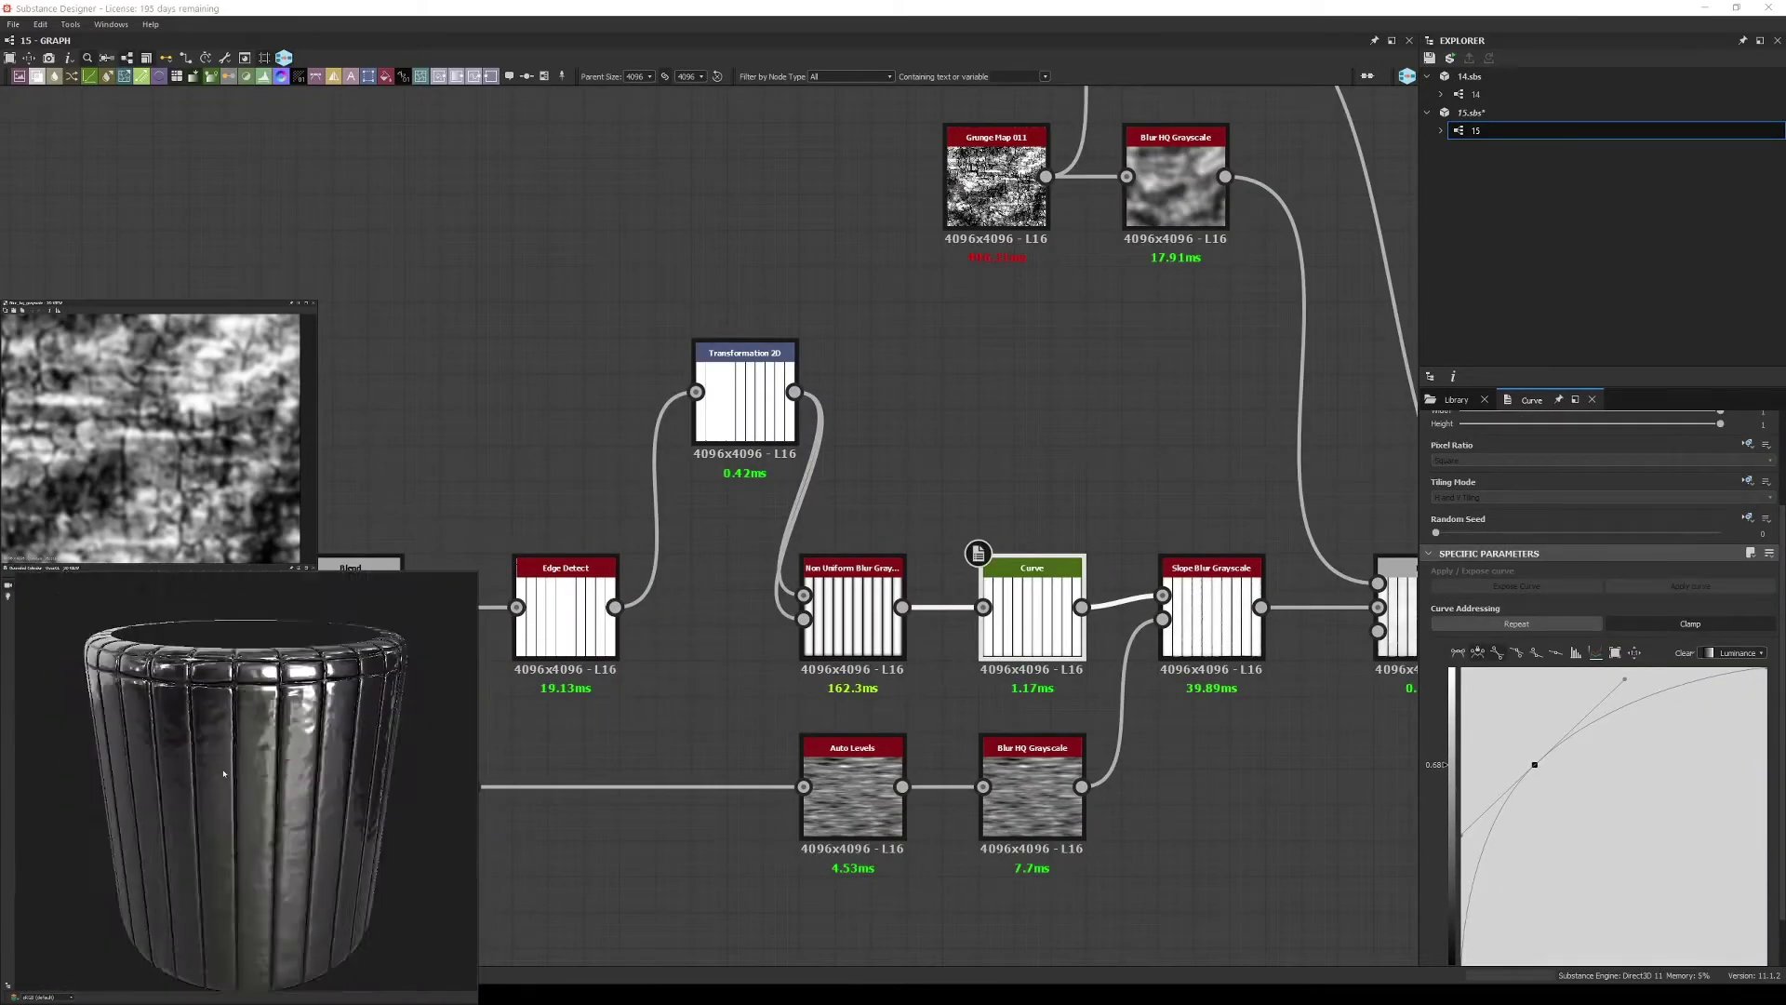
pyautogui.scroll(3, 270, 640)
pyautogui.moveTo(1023, 419); pyautogui.dragTo(974, 403, button='middle')
pyautogui.doubleClick(1211, 614)
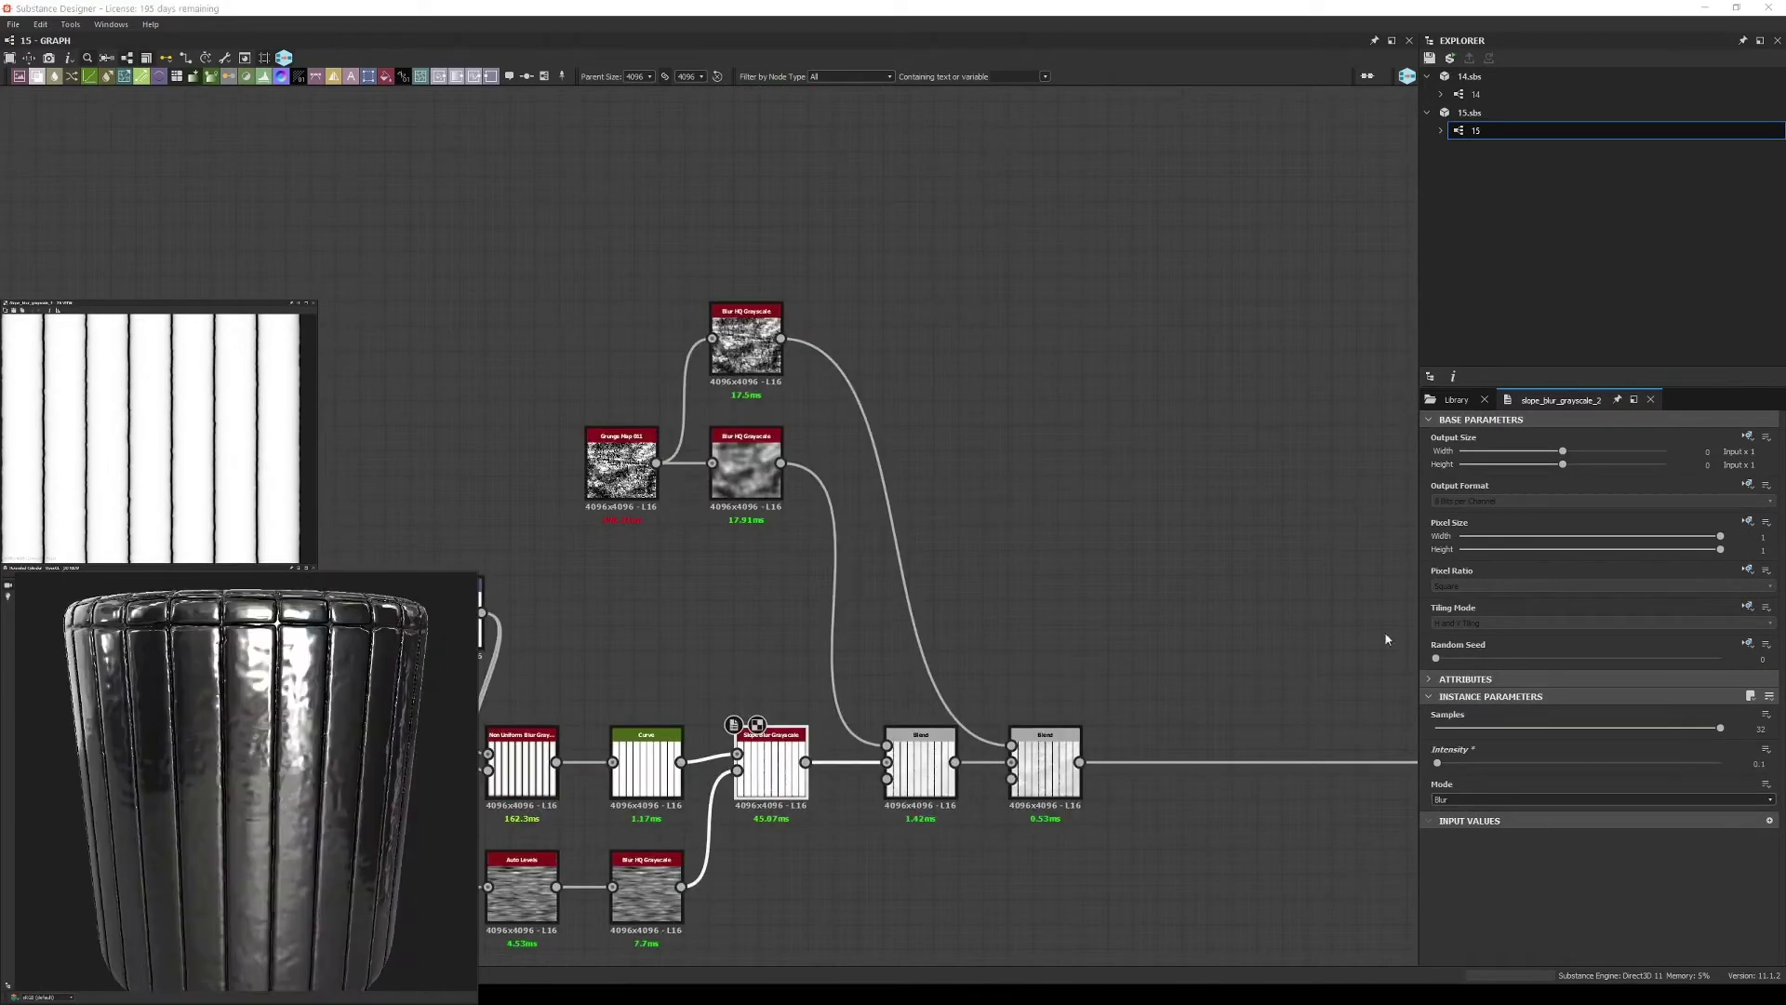
# - Add Fur 3 and Crystal 2 noises from the Library to the graph
pyautogui.click(1457, 400)
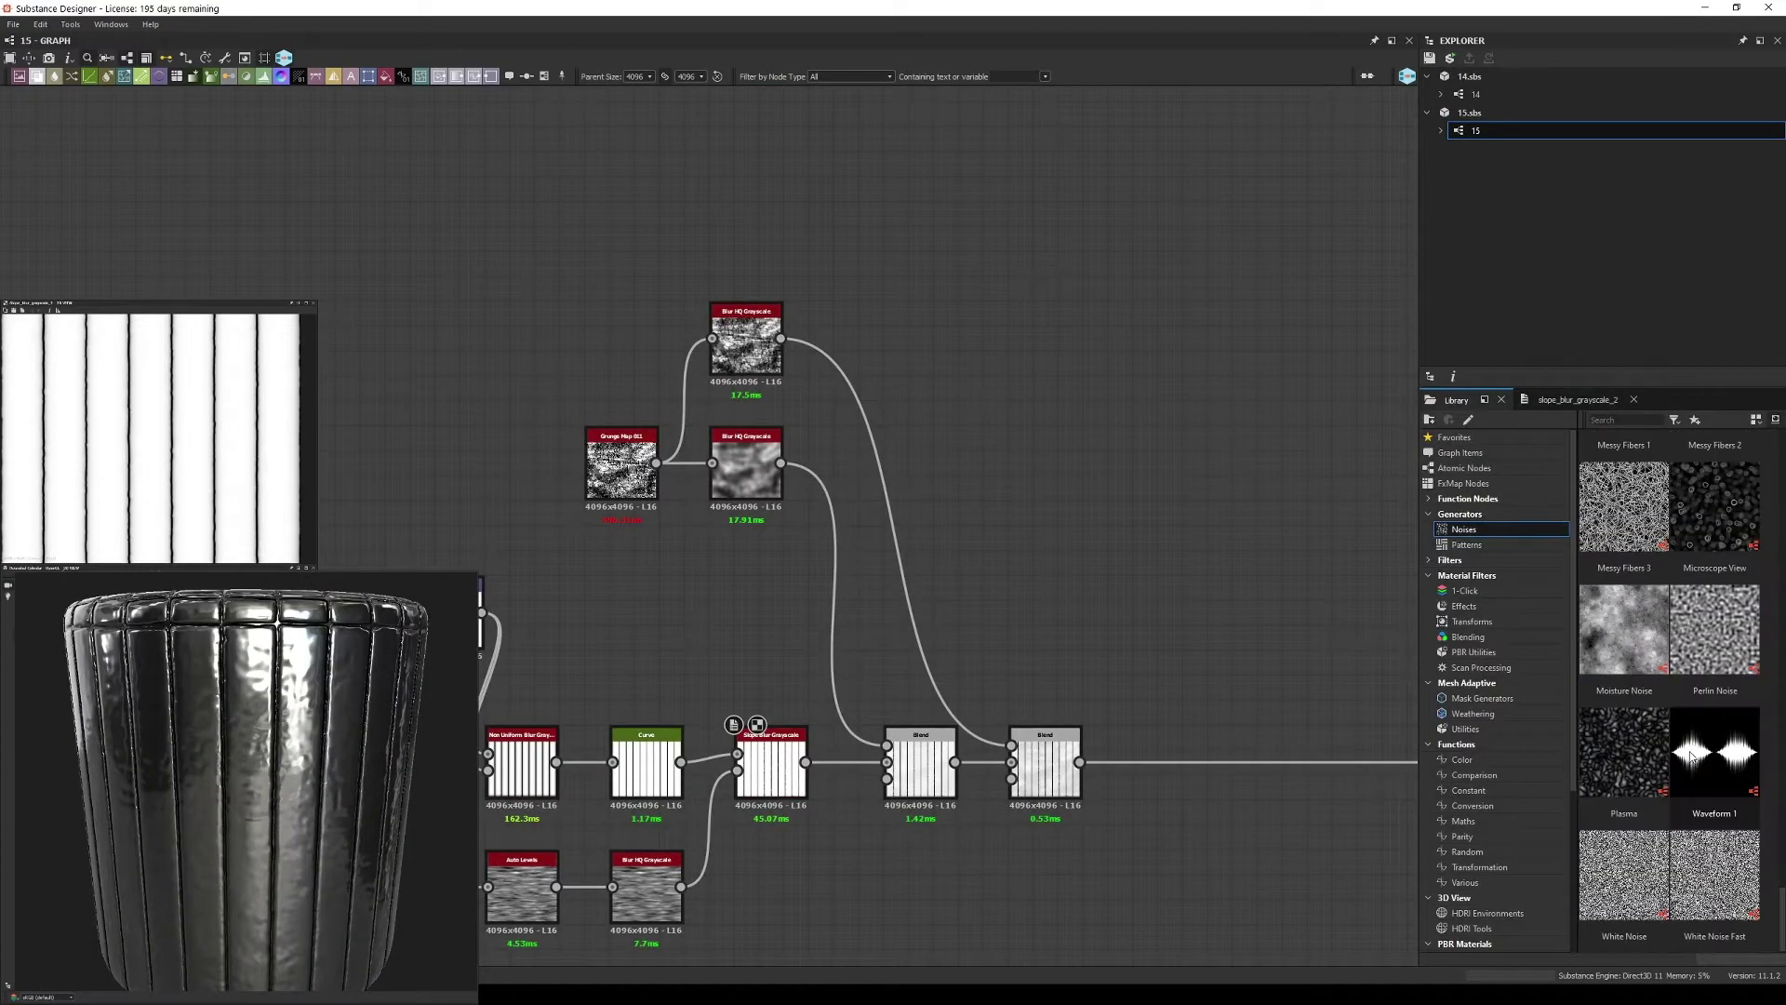
pyautogui.scroll(3, 1710, 789)
pyautogui.scroll(3, 1716, 777)
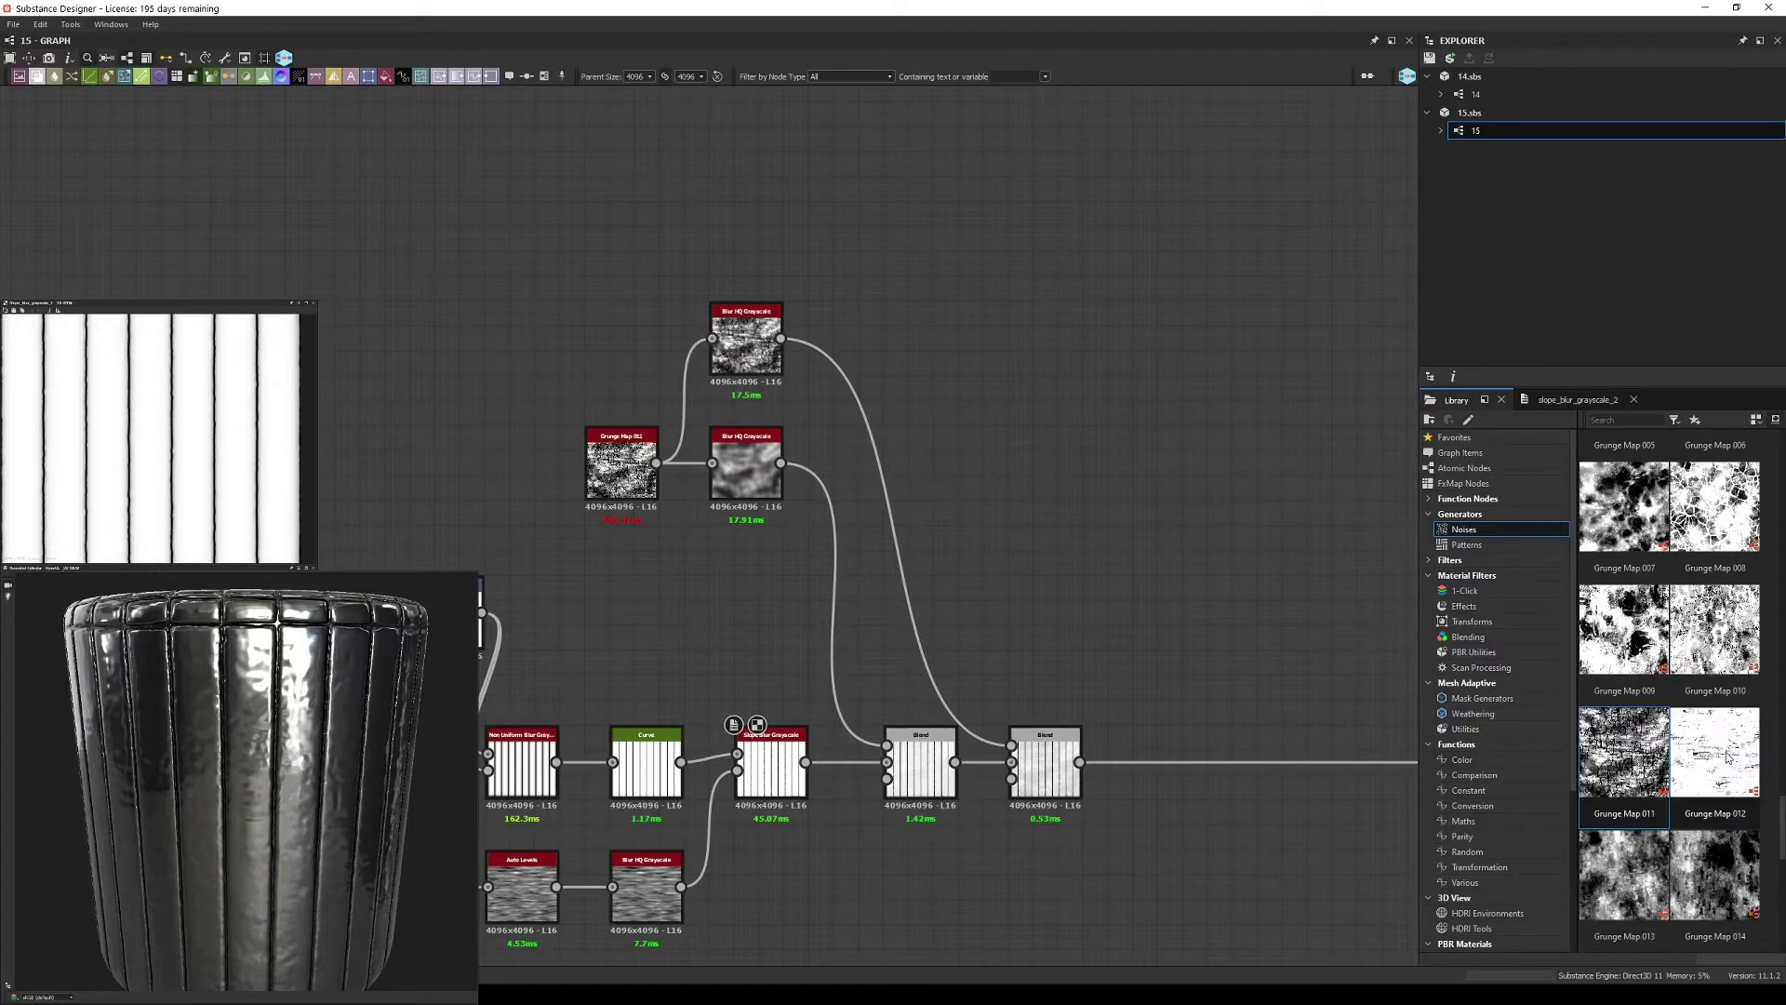
pyautogui.scroll(3, 1726, 759)
pyautogui.moveTo(1191, 405); pyautogui.dragTo(1198, 389)
pyautogui.scroll(3, 1670, 652)
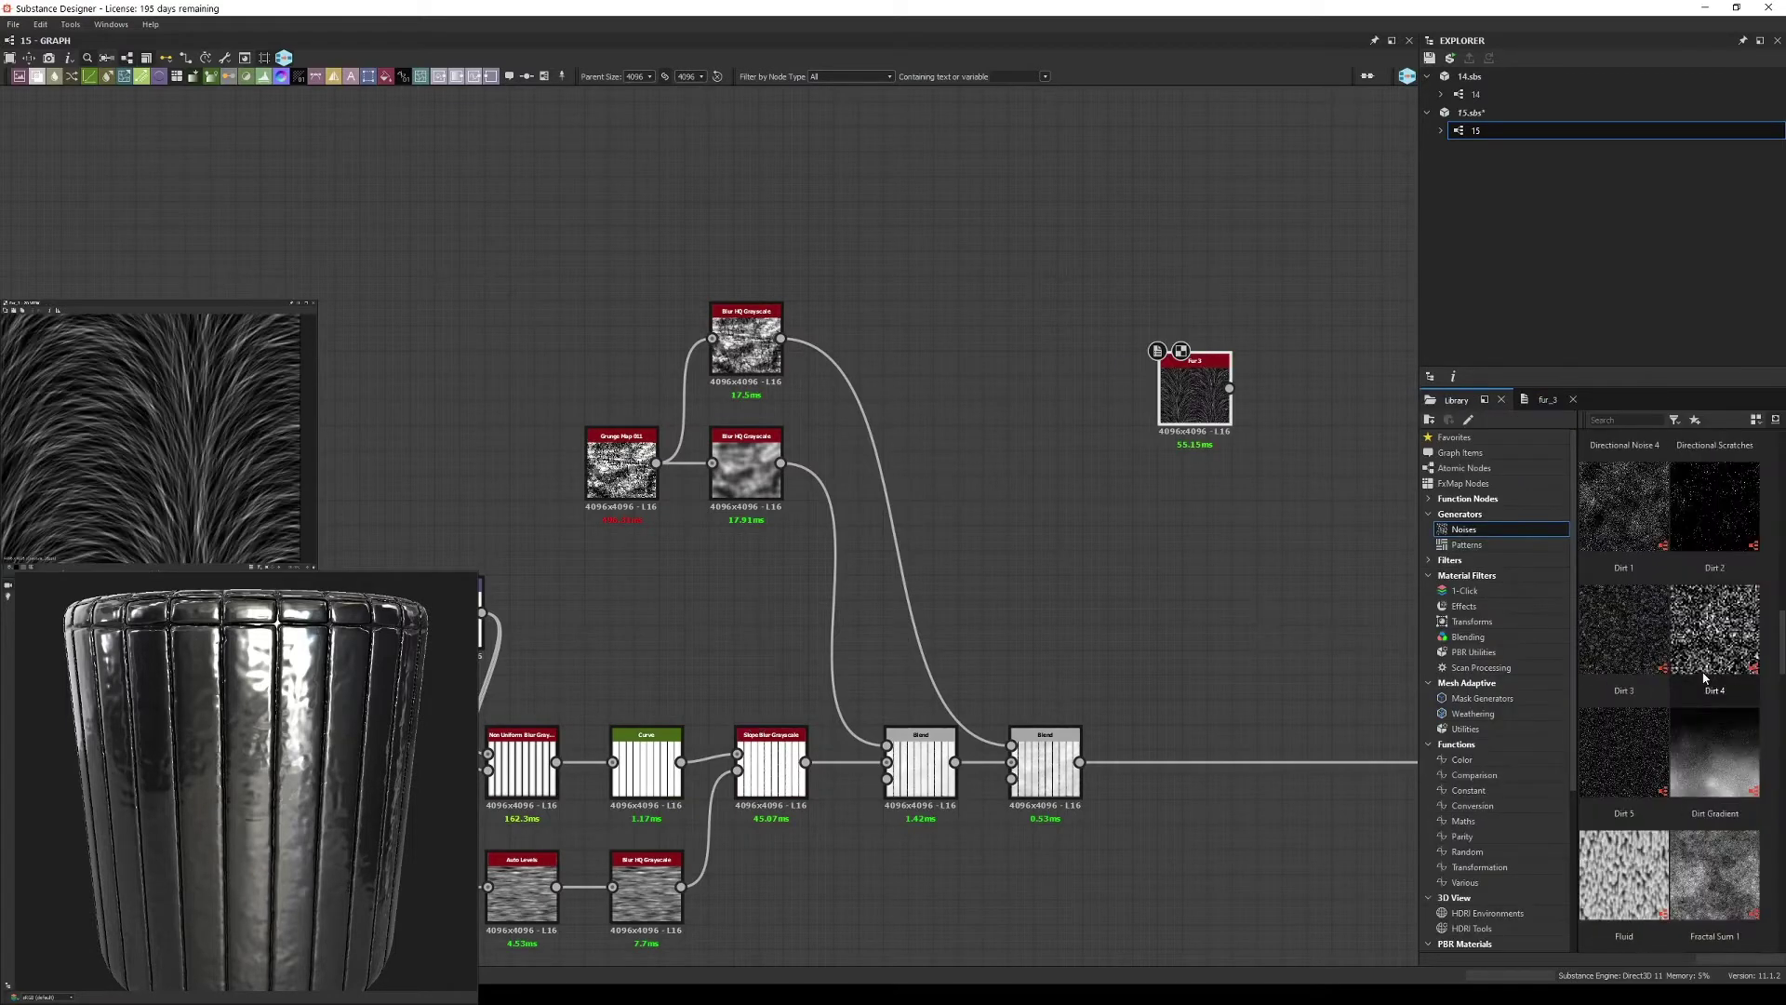
pyautogui.moveTo(1623, 507); pyautogui.dragTo(1145, 516)
# - Insert a new Blend on the height line, feed Fur 3 into it, and raise its warp angle to about 173°
pyautogui.click(1203, 387)
pyautogui.moveTo(1203, 387); pyautogui.dragTo(1089, 340, button='middle')
pyautogui.moveTo(1116, 342); pyautogui.dragTo(1247, 688)
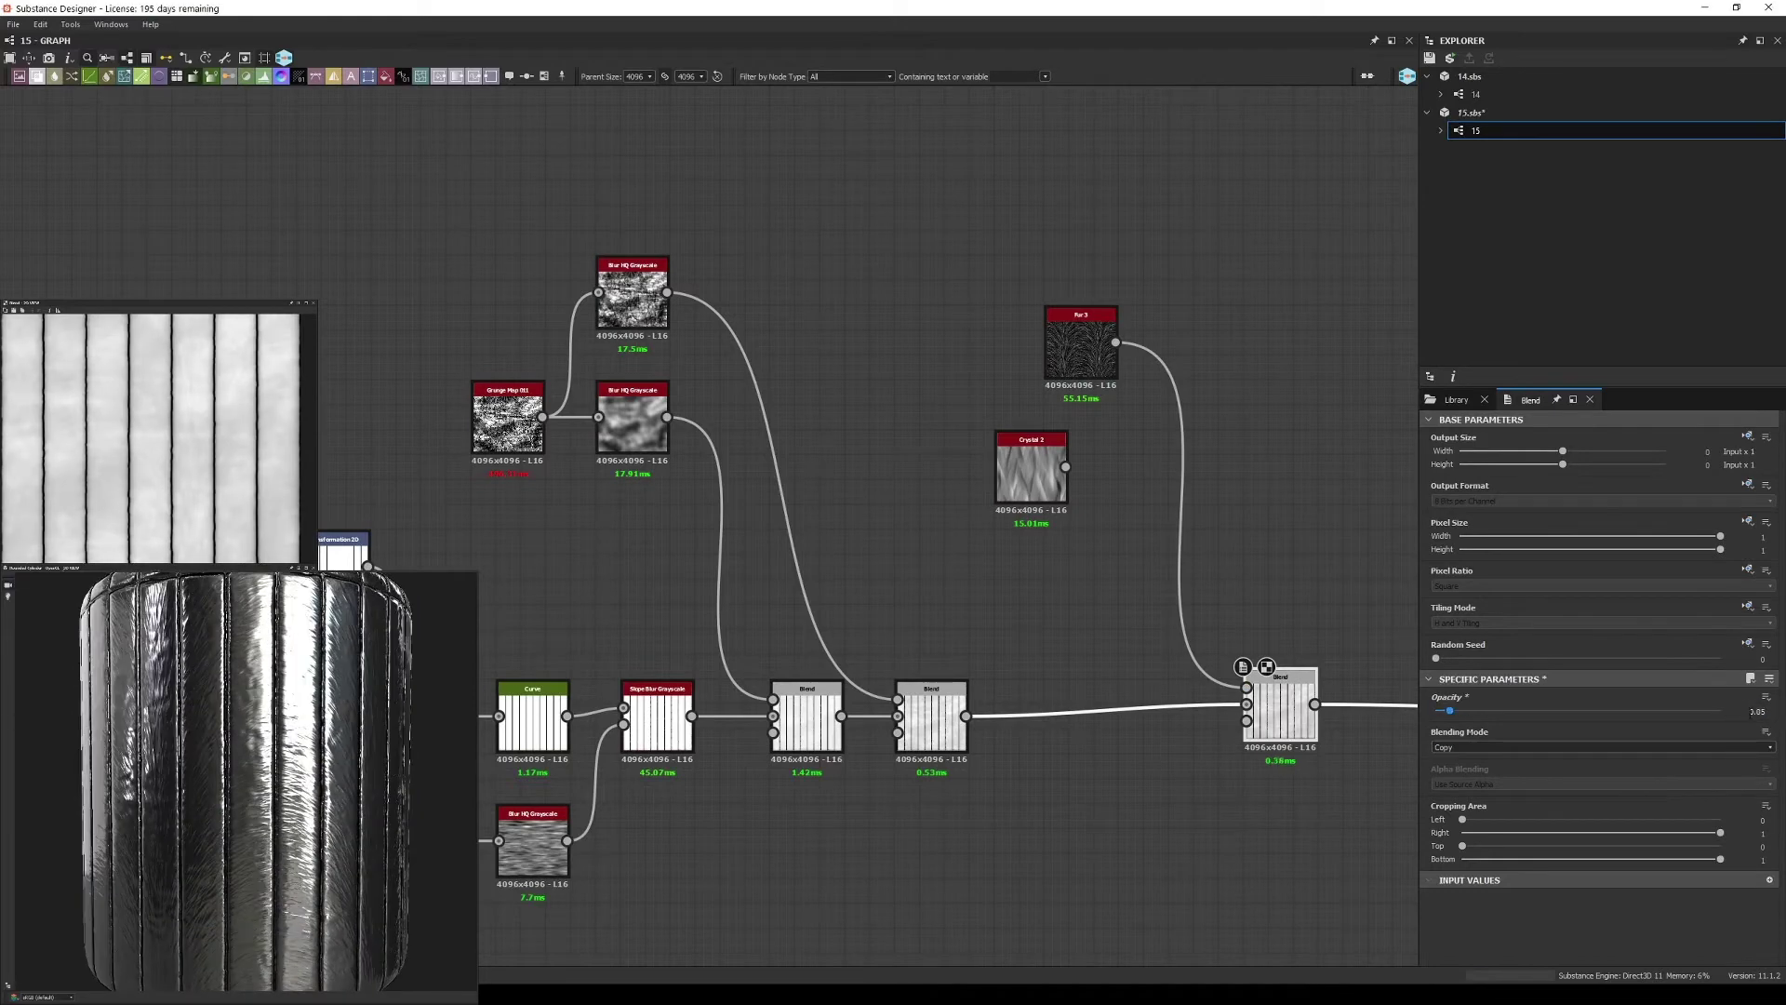
pyautogui.scroll(-3, 279, 772)
pyautogui.scroll(3, 298, 758)
pyautogui.scroll(5, 313, 749)
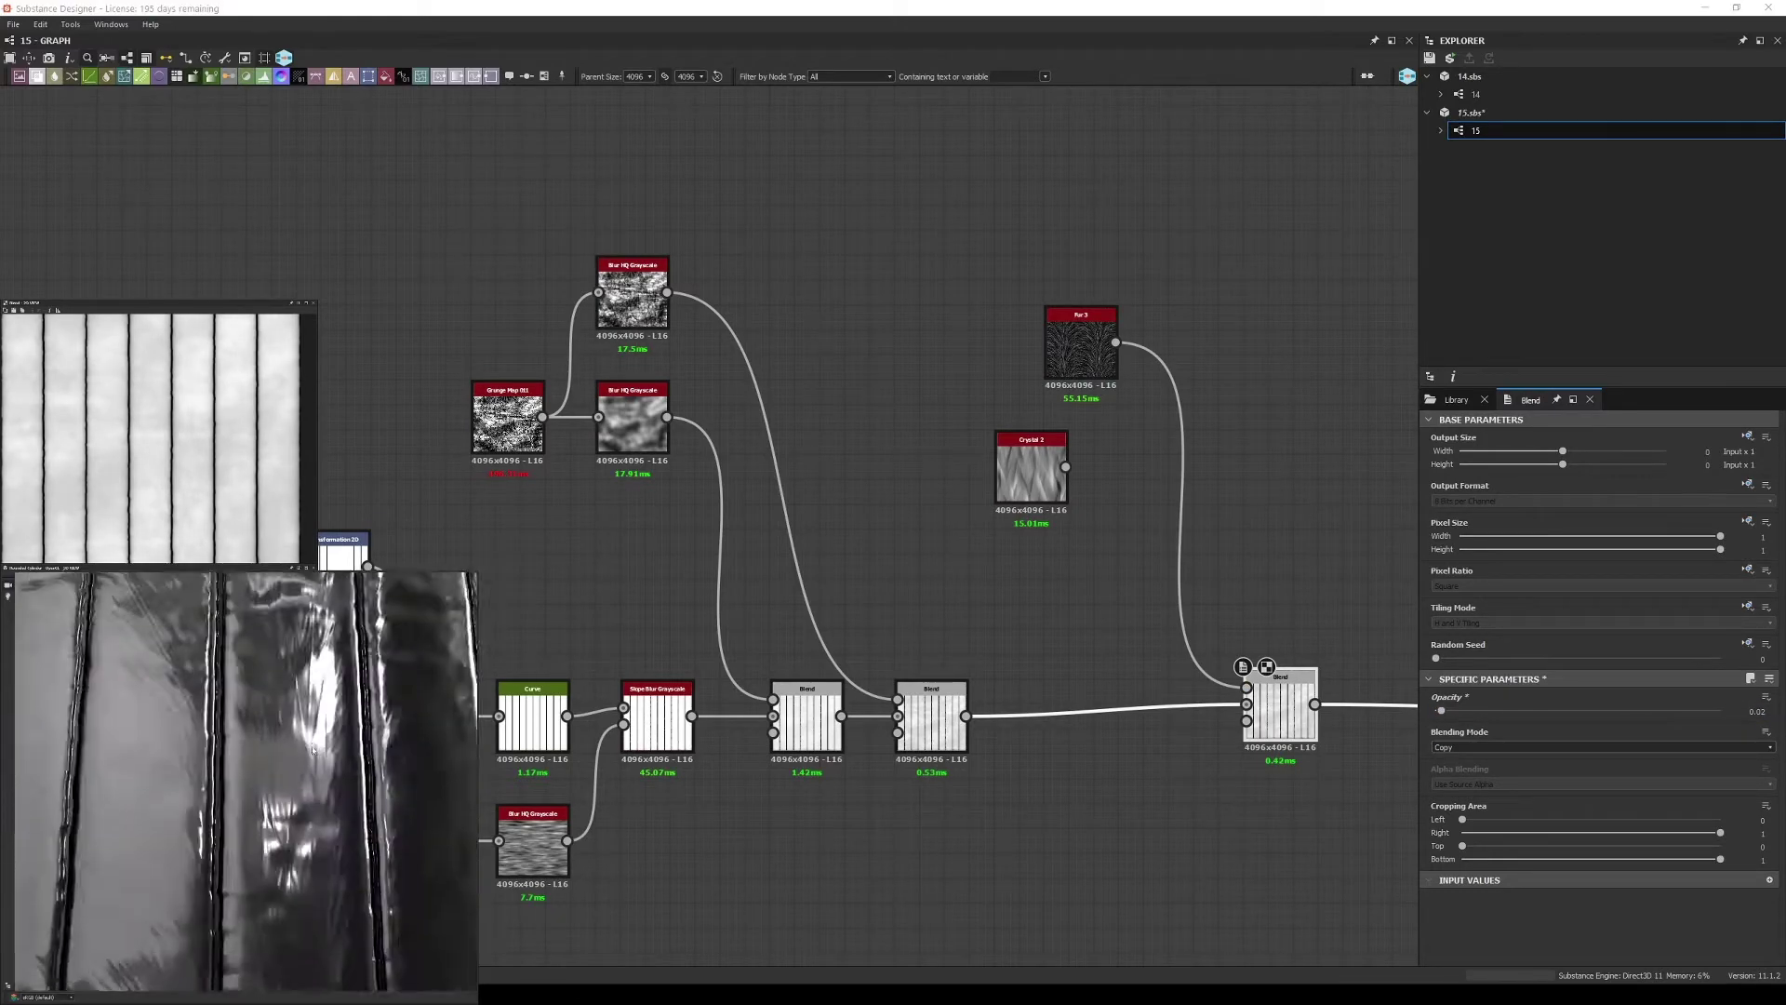
pyautogui.click(1081, 349)
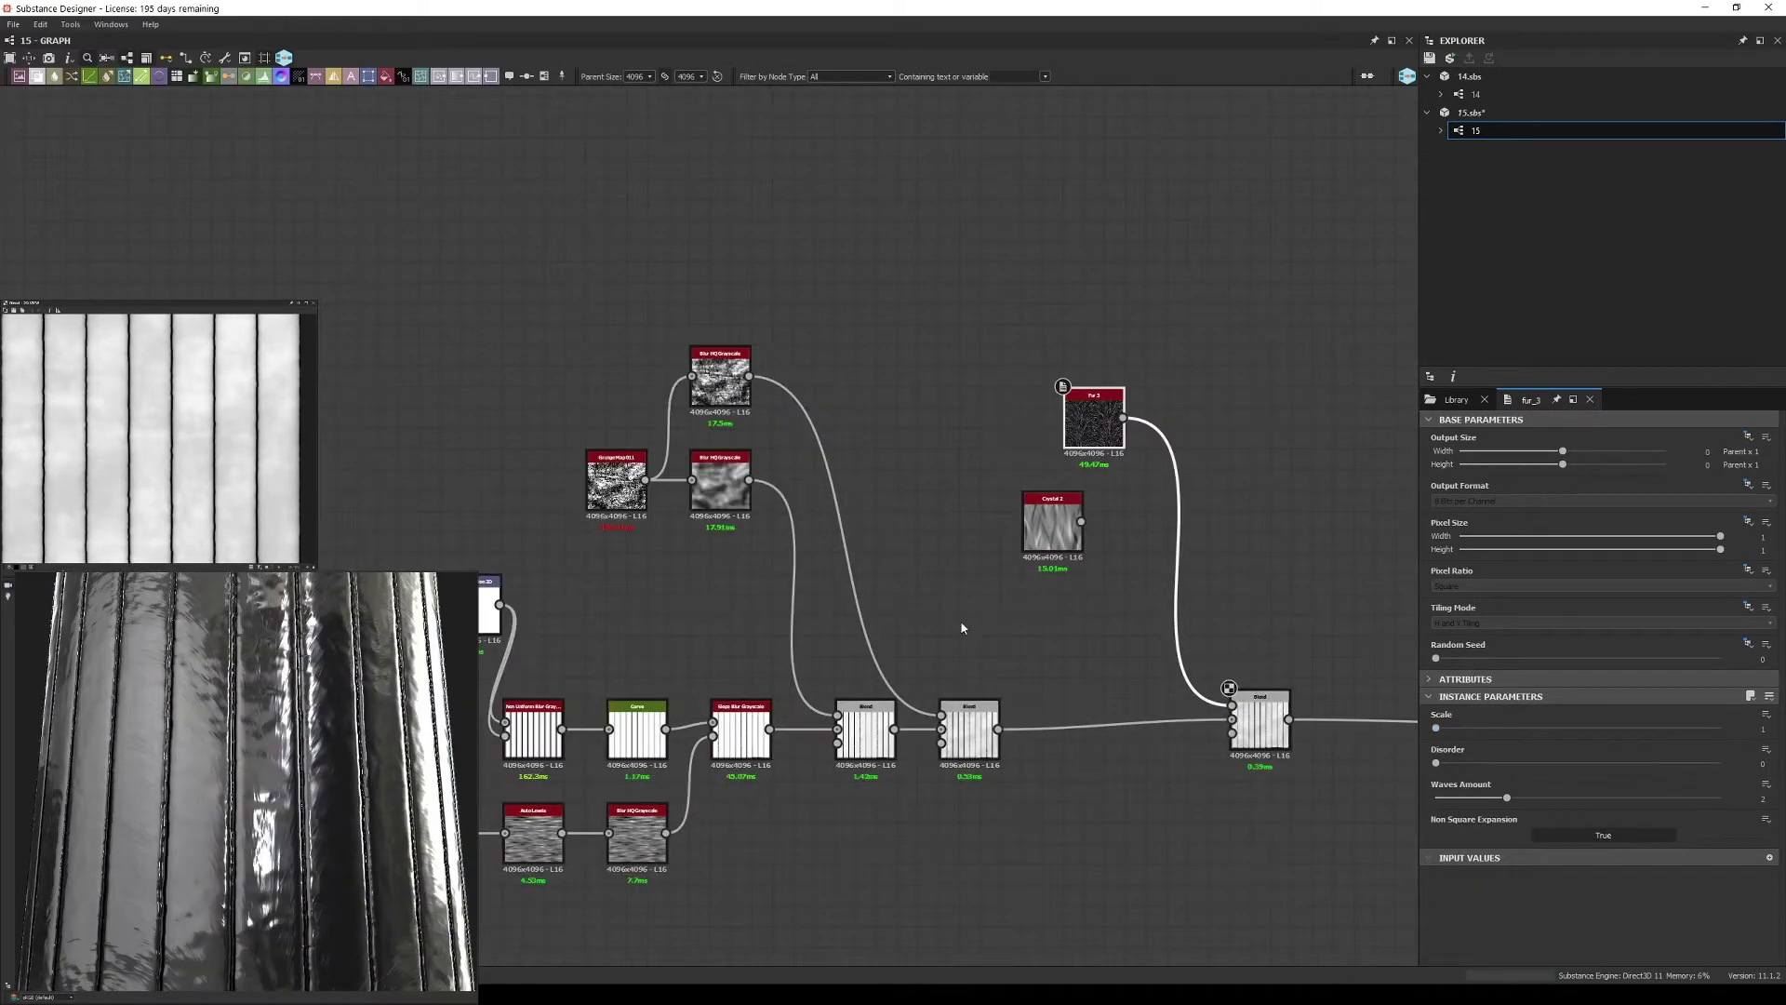
pyautogui.moveTo(1563, 752); pyautogui.dragTo(1610, 751)
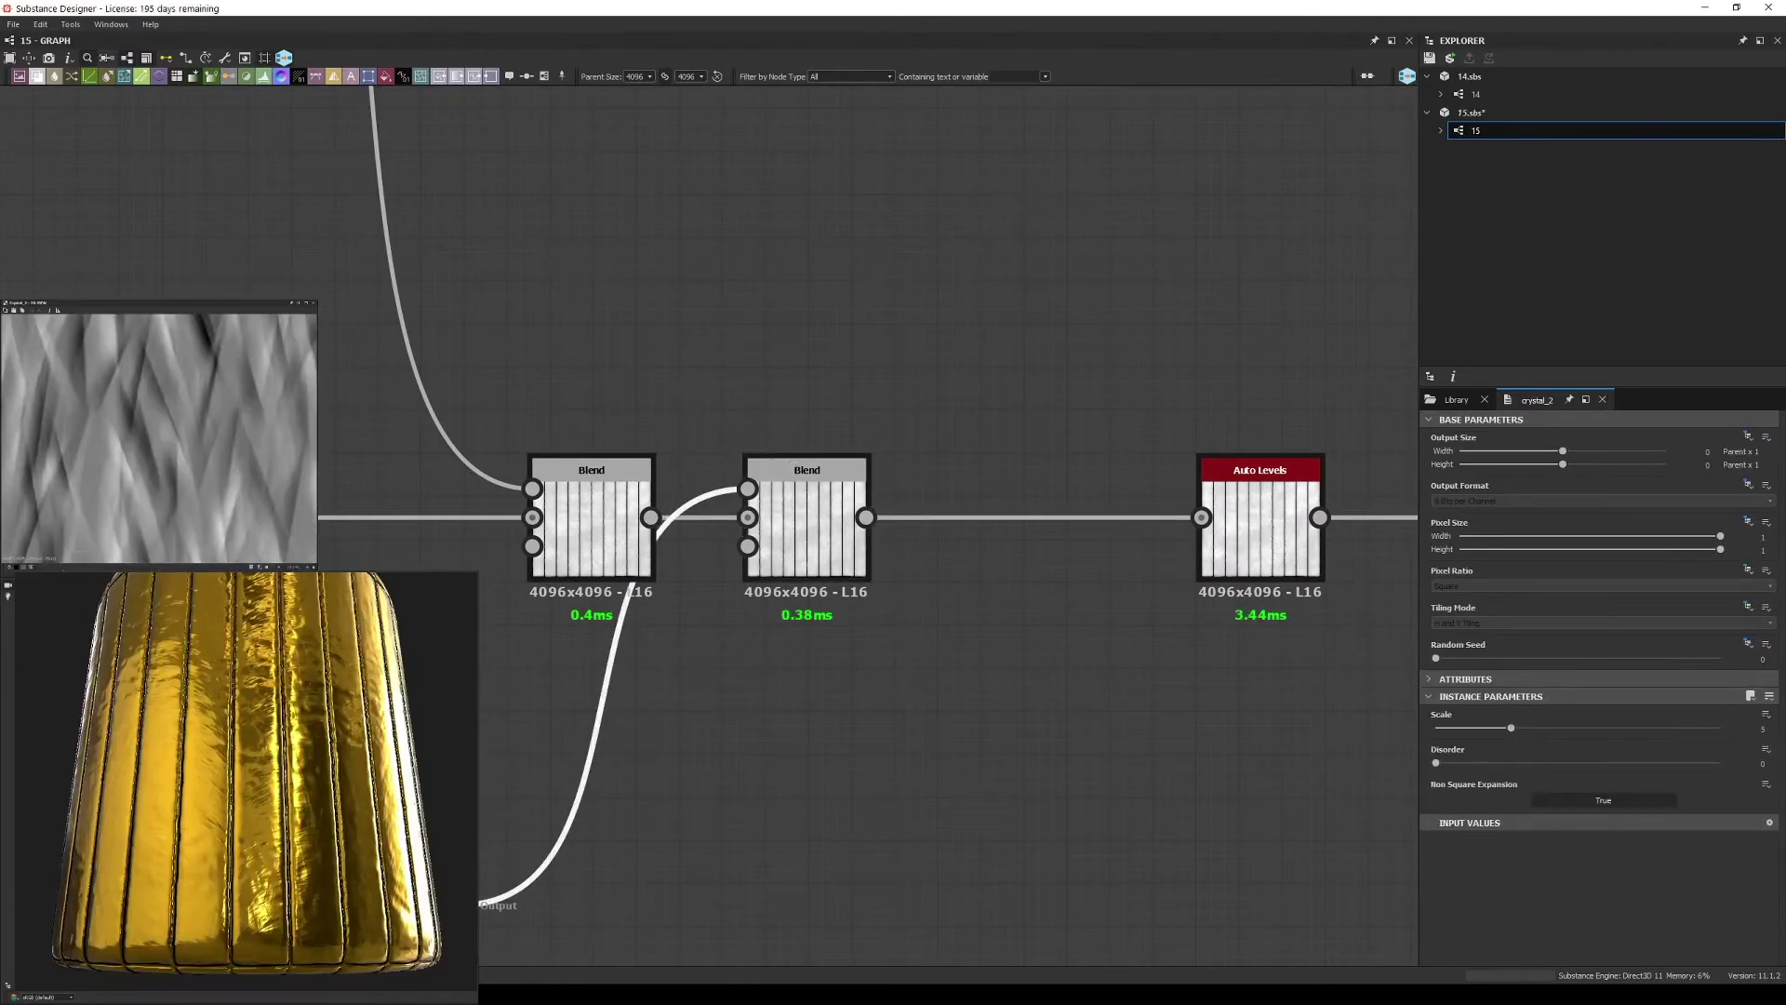
# - Lower the spots-mask Blur HQ Grayscale intensity for fewer, crisper white spots
pyautogui.click(1456, 399)
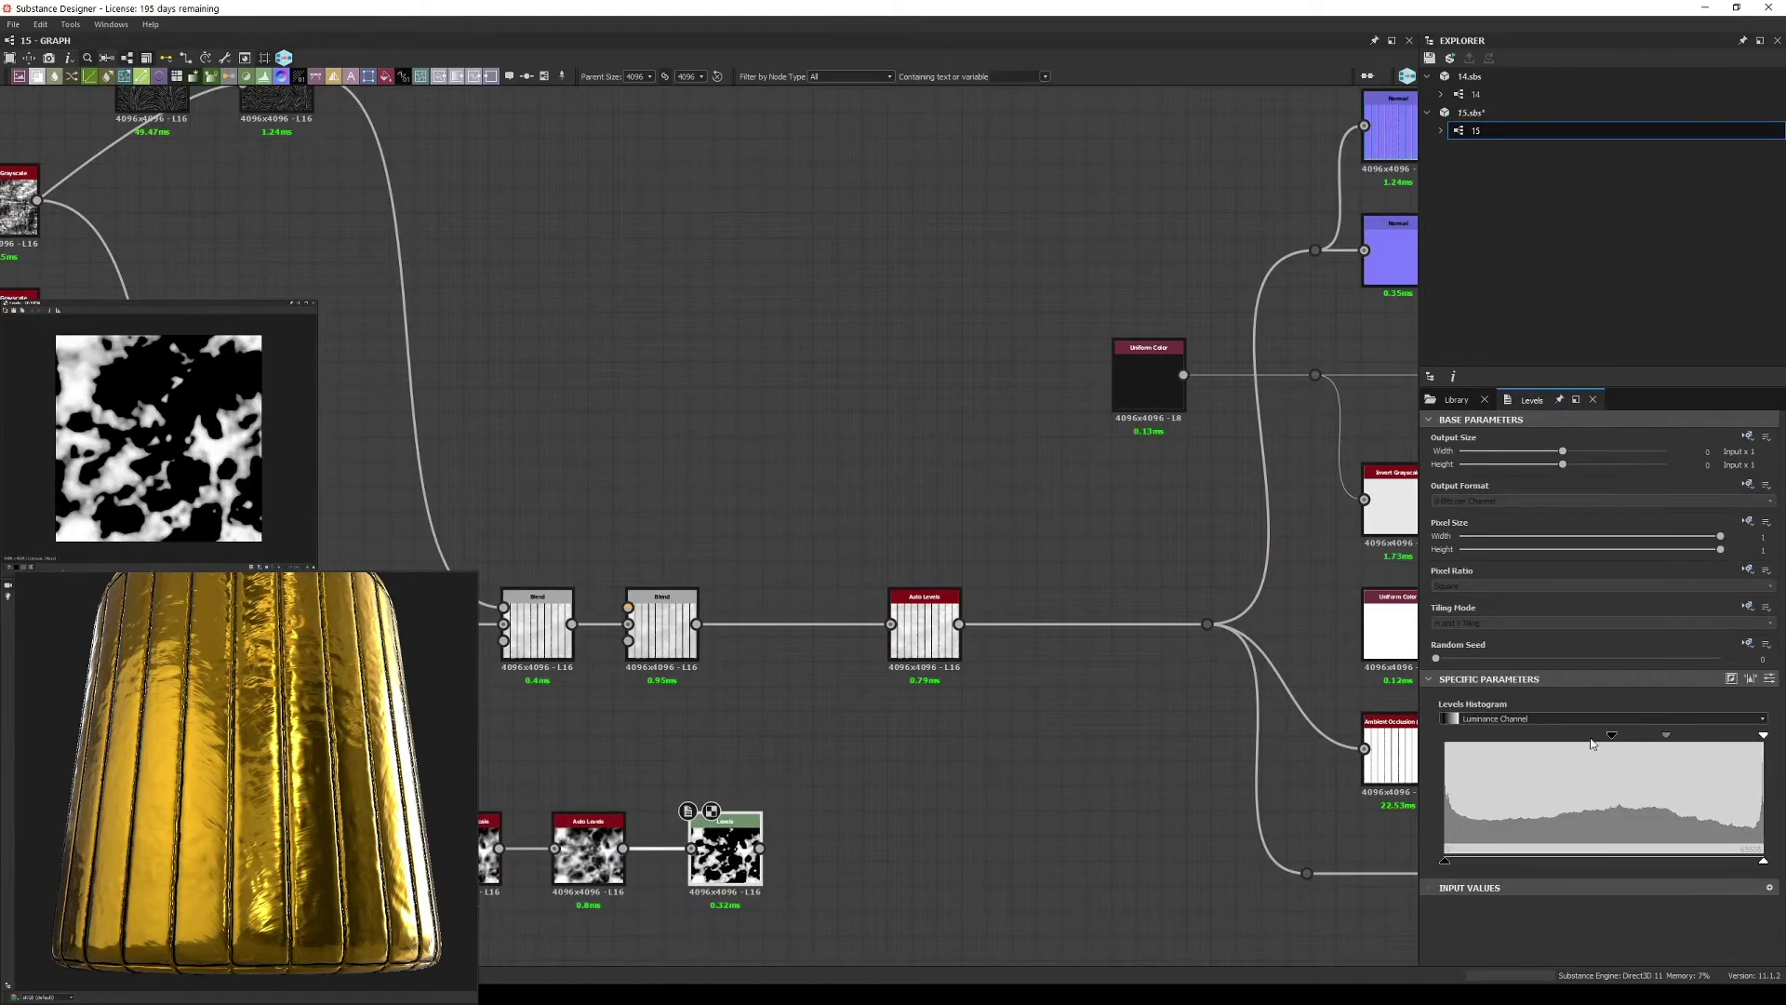
pyautogui.click(490, 848)
pyautogui.moveTo(1488, 727); pyautogui.dragTo(1429, 726)
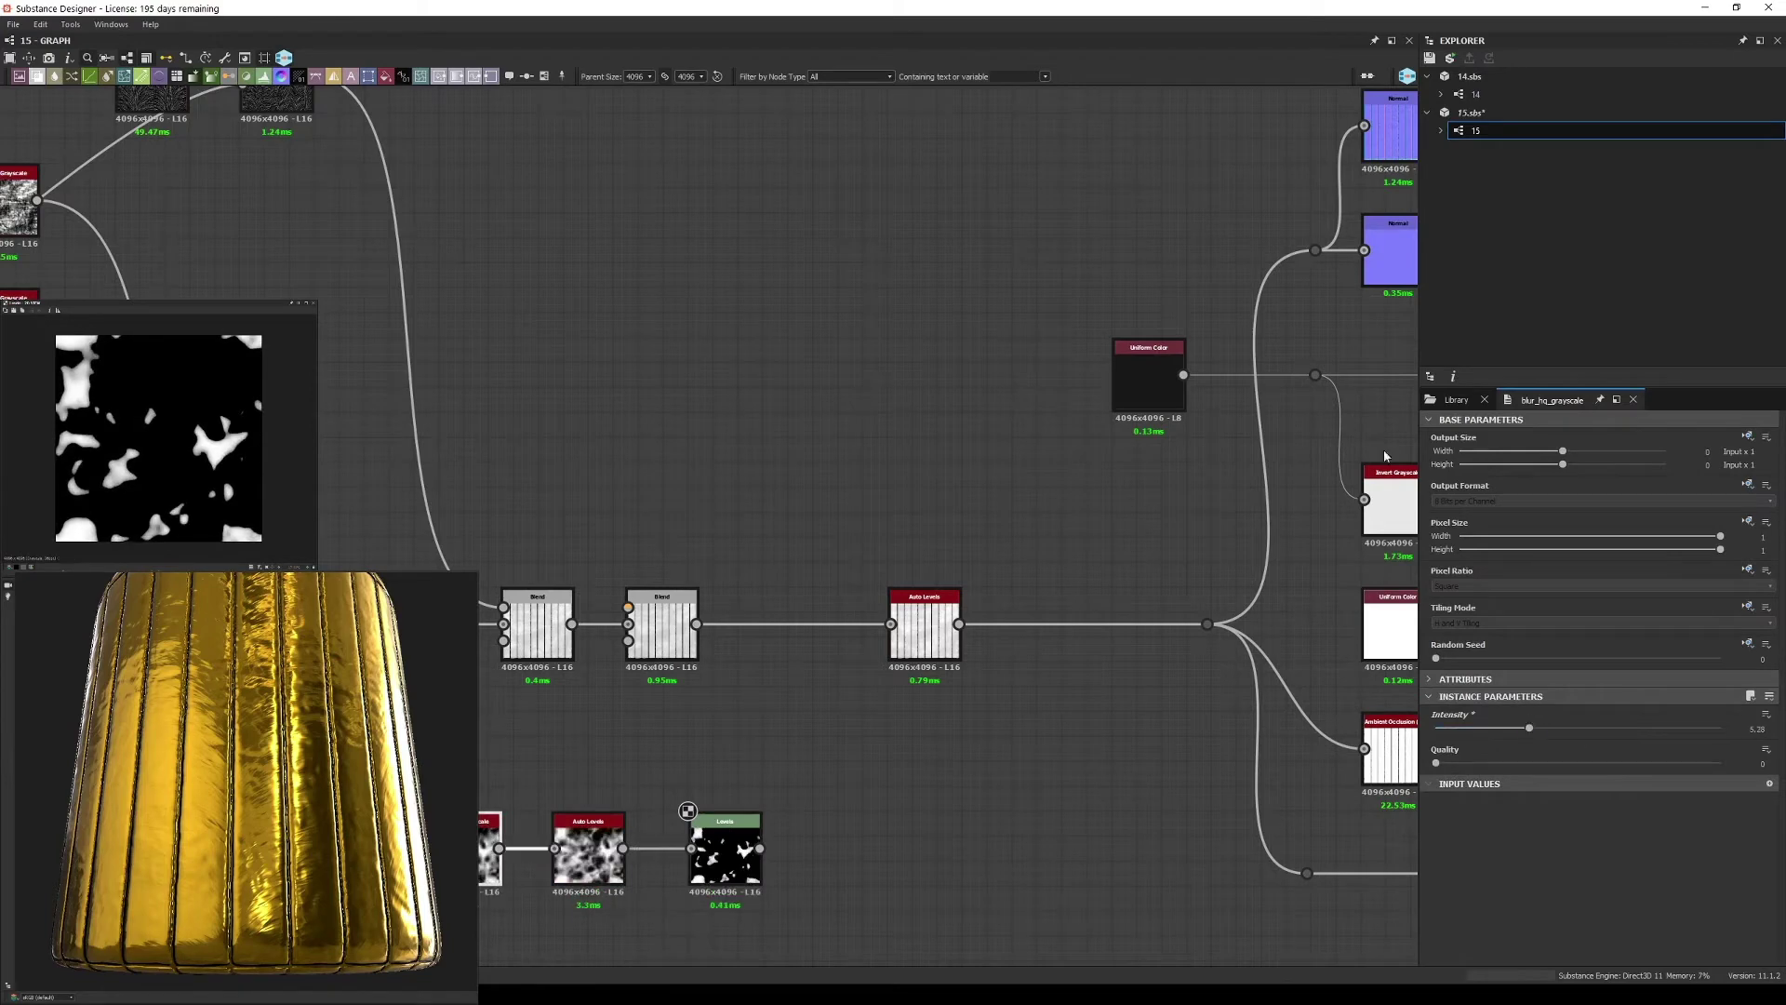
# - Browse the noise generators in the Library
pyautogui.click(1456, 399)
pyautogui.scroll(-2, 1675, 698)
pyautogui.scroll(-2, 1693, 716)
pyautogui.scroll(-2, 1724, 735)
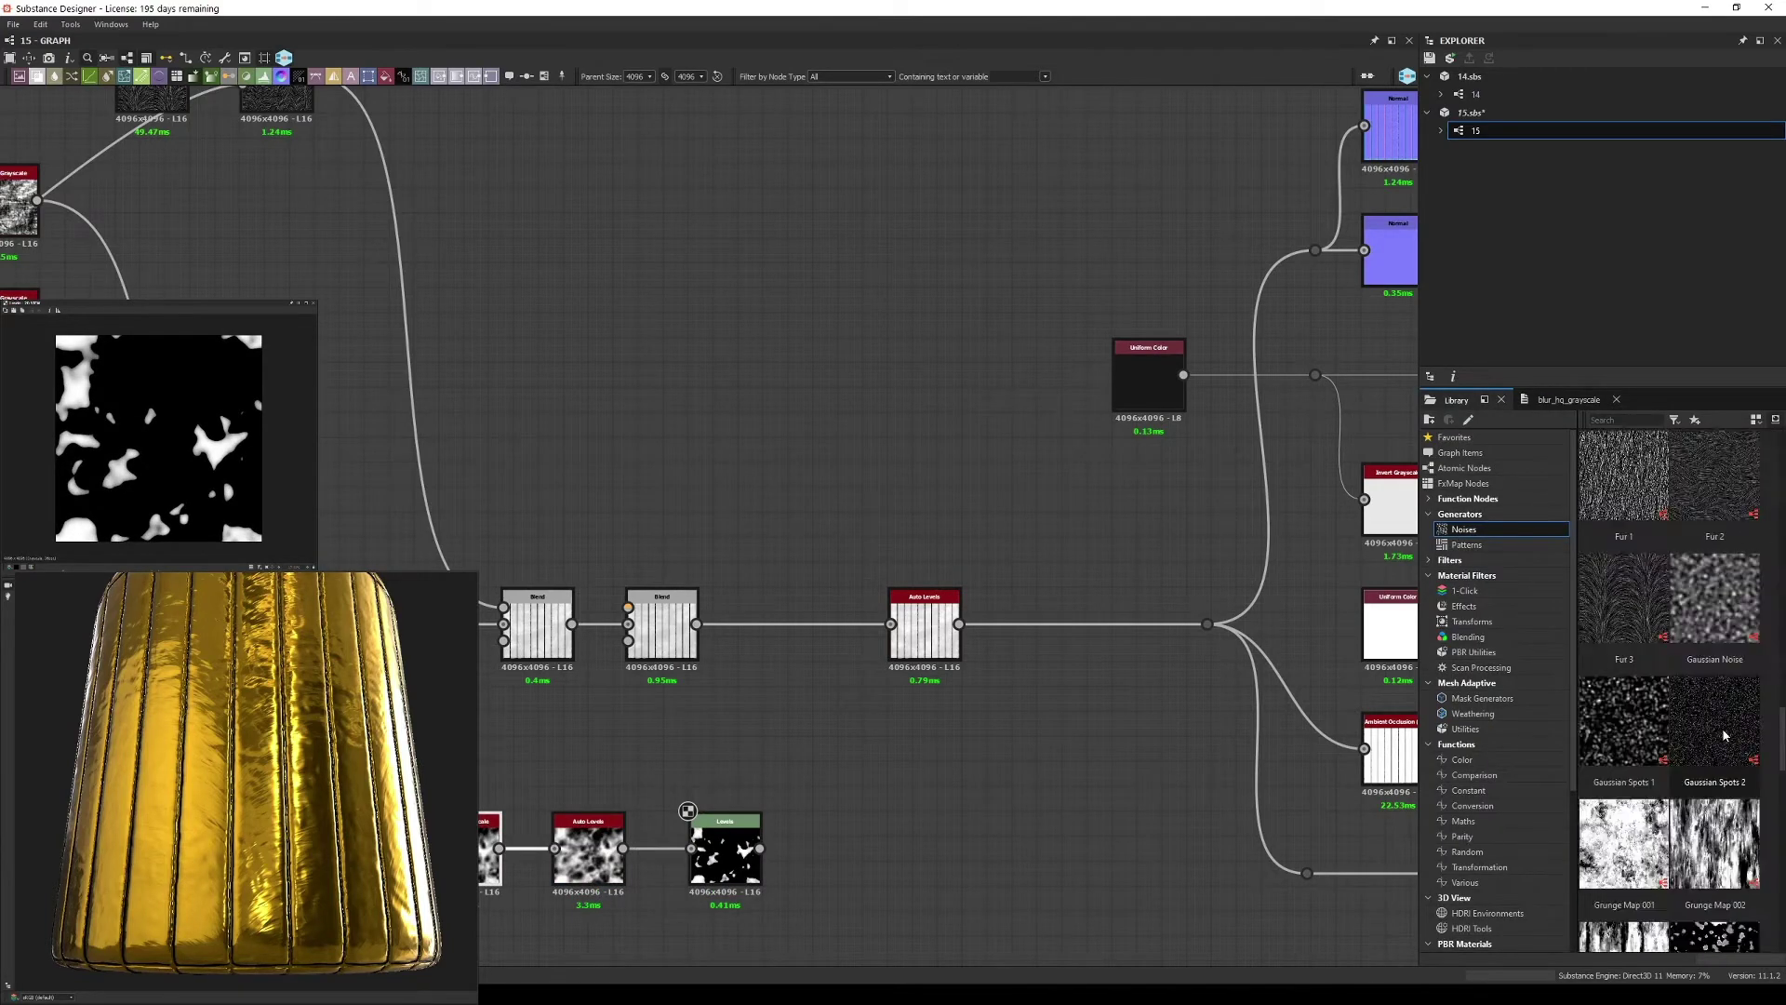
# - Add a Plasma noise feeding a Histogram Select with Position 0 and Range 0.08
pyautogui.moveTo(1724, 735); pyautogui.dragTo(1096, 777)
pyautogui.moveTo(1096, 778); pyautogui.dragTo(1096, 589, button='middle')
pyautogui.moveTo(1096, 589); pyautogui.dragTo(576, 810)
pyautogui.press('space')
pyautogui.write('histogram')
pyautogui.press('Return')
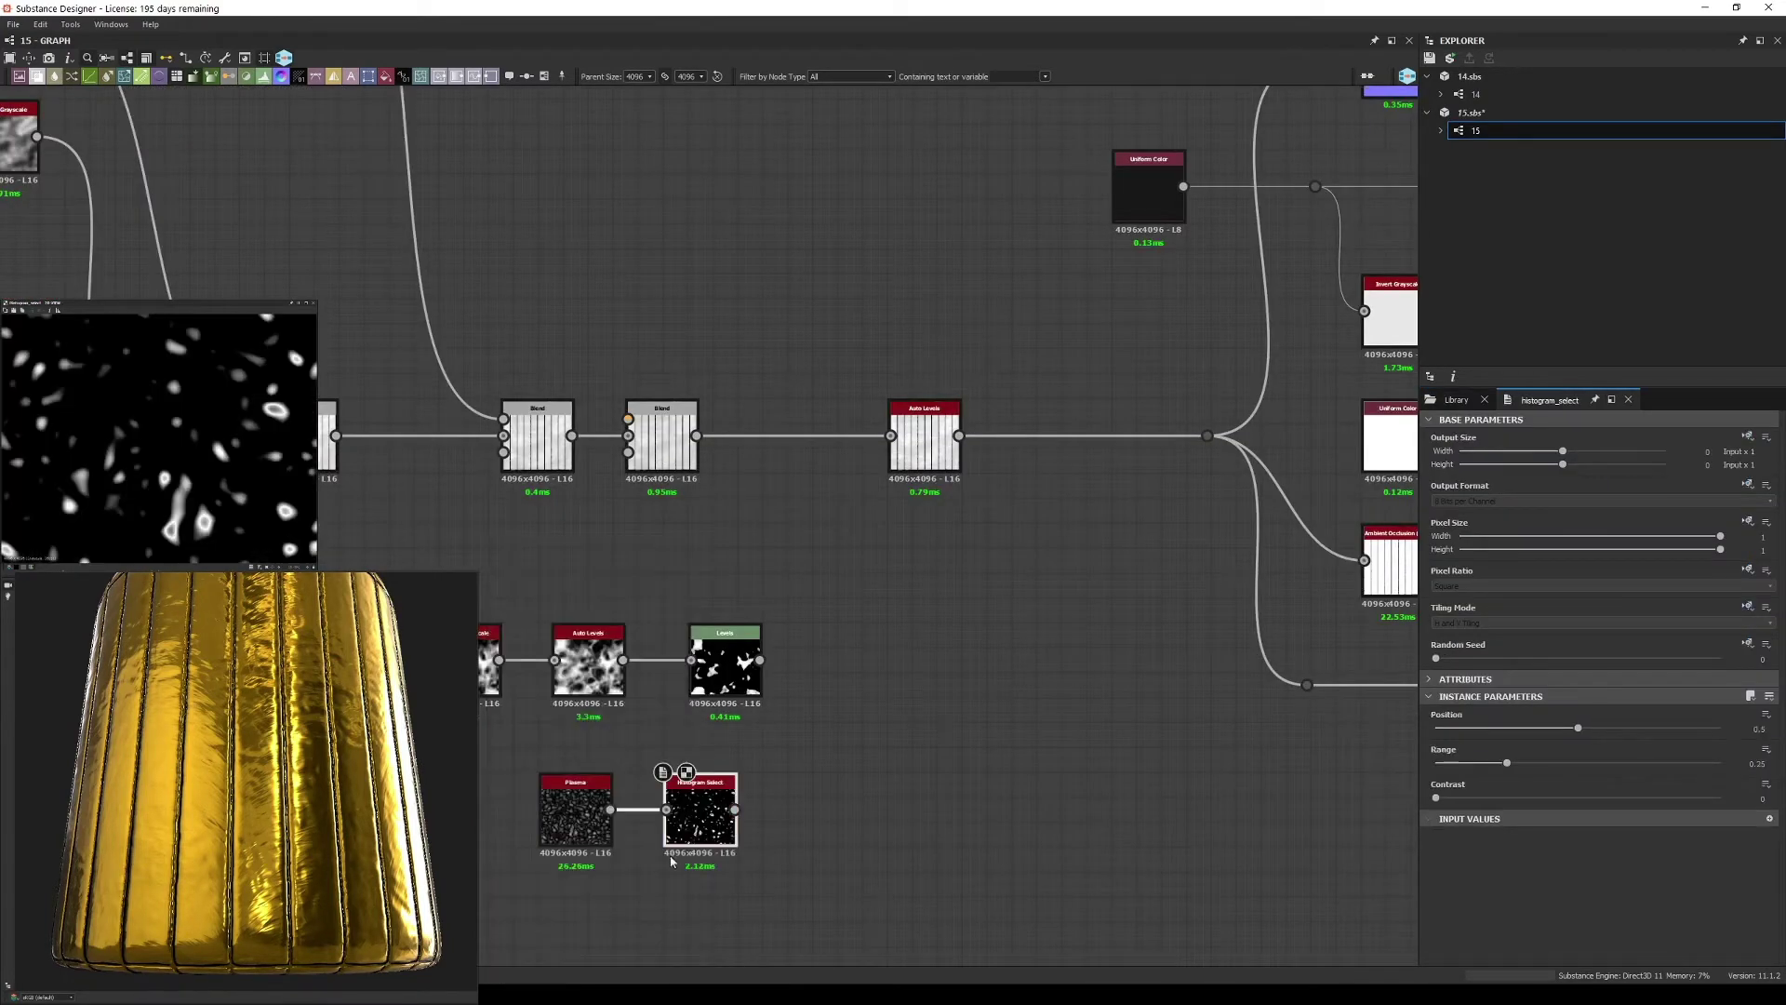
pyautogui.moveTo(1721, 727); pyautogui.dragTo(1436, 728)
pyautogui.moveTo(1506, 762); pyautogui.dragTo(1458, 763)
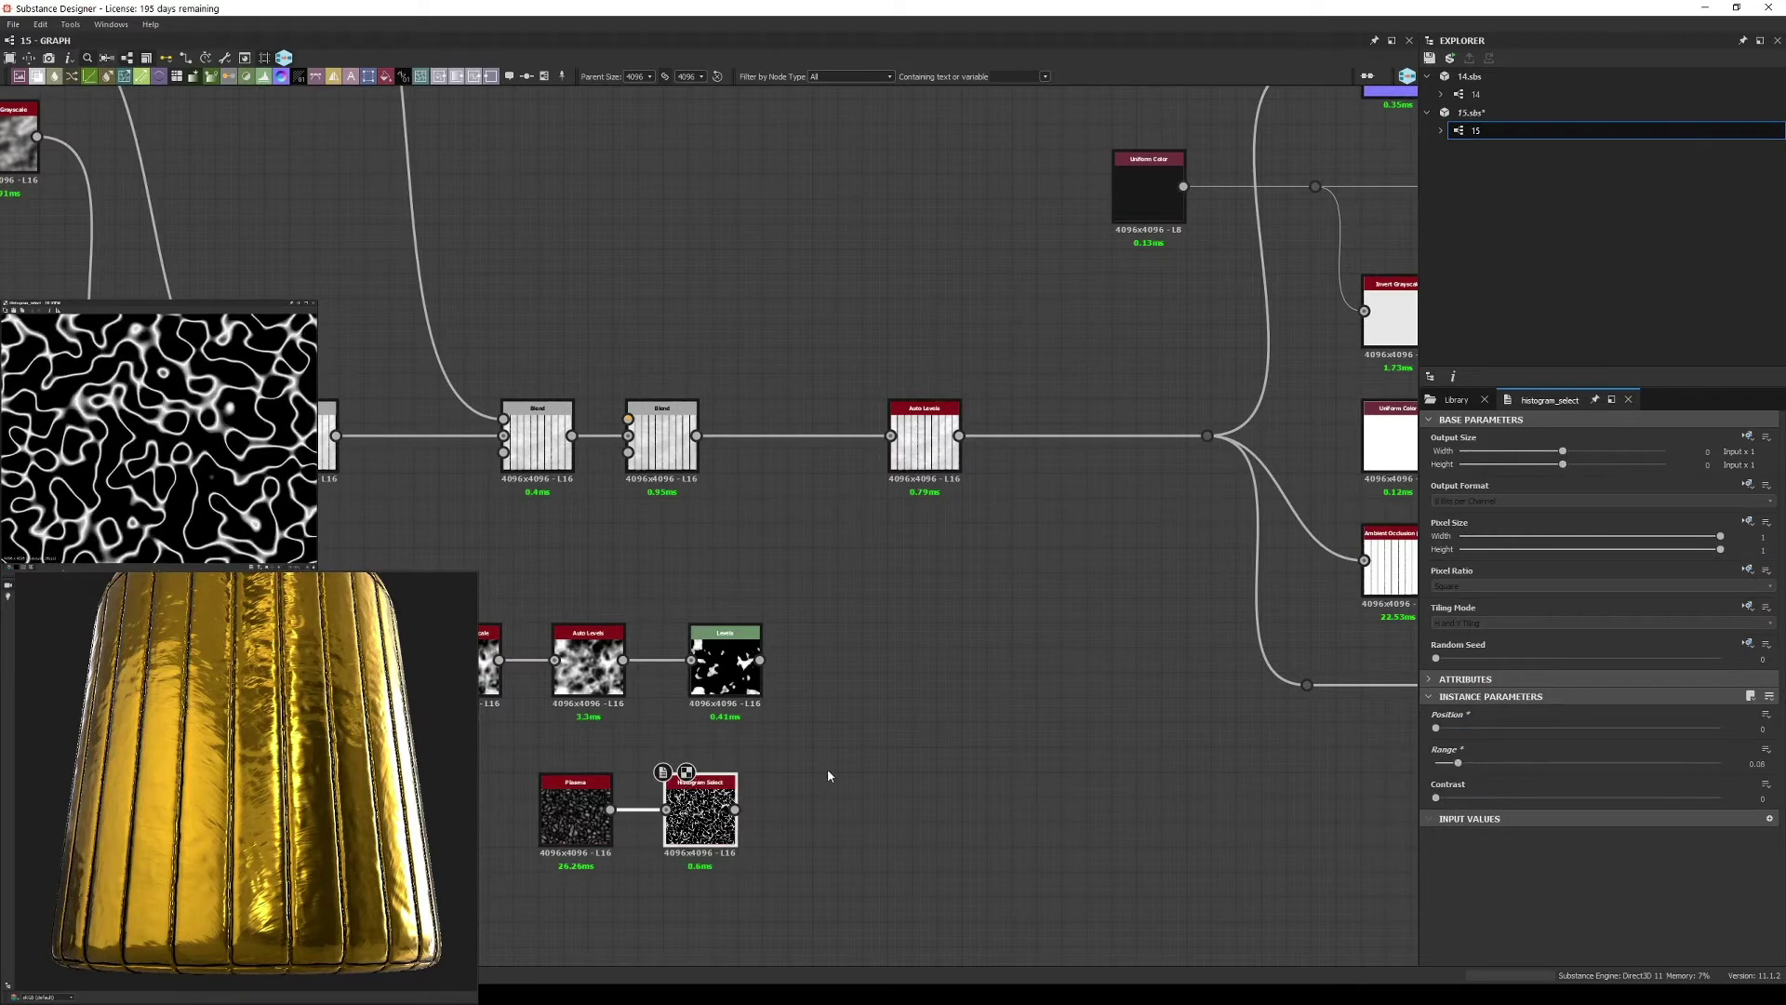
# - Build a Clouds 2 → Blur HQ → Auto Levels chain for the crinkle mask
pyautogui.moveTo(829, 775); pyautogui.dragTo(898, 689, button='middle')
pyautogui.press('space')
pyautogui.write('clouds')
pyautogui.press('Return')
pyautogui.write('blur hq')
pyautogui.press('Return')
pyautogui.press('space')
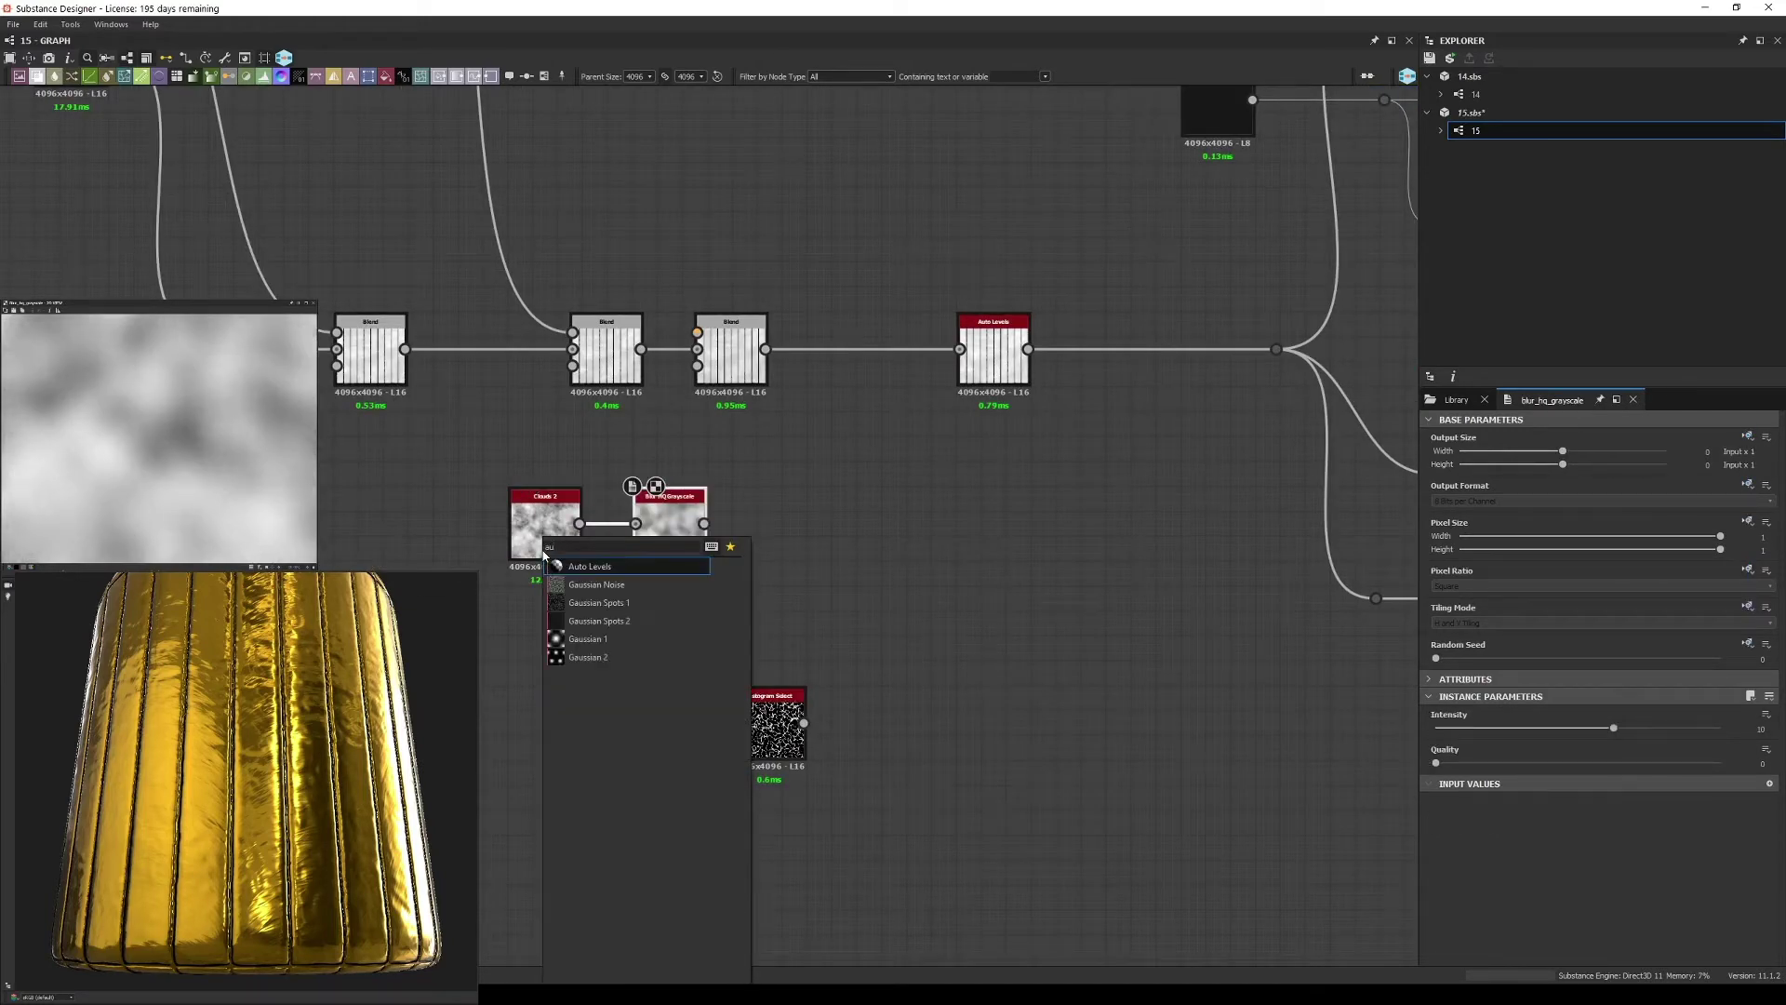
pyautogui.press('Return')
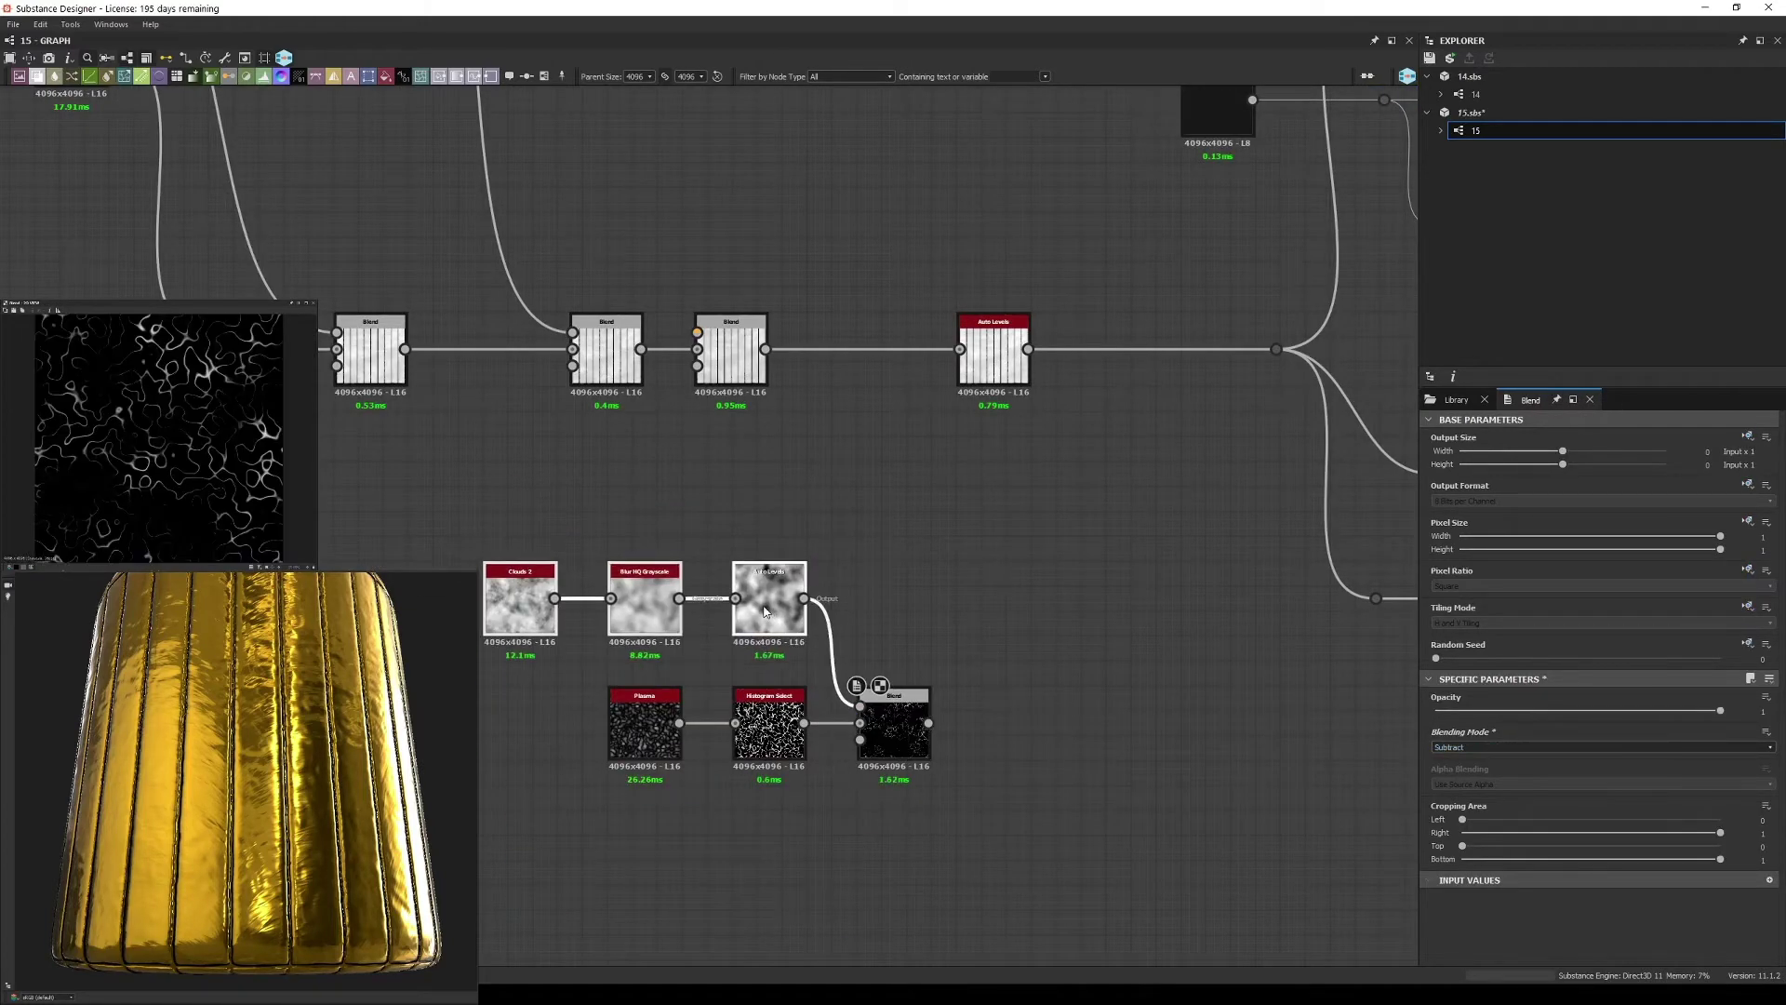
# - Plug the crinkle mask into the main Blend's Foreground and insert a Blur HQ Grayscale after it
pyautogui.moveTo(929, 723); pyautogui.dragTo(1349, 327)
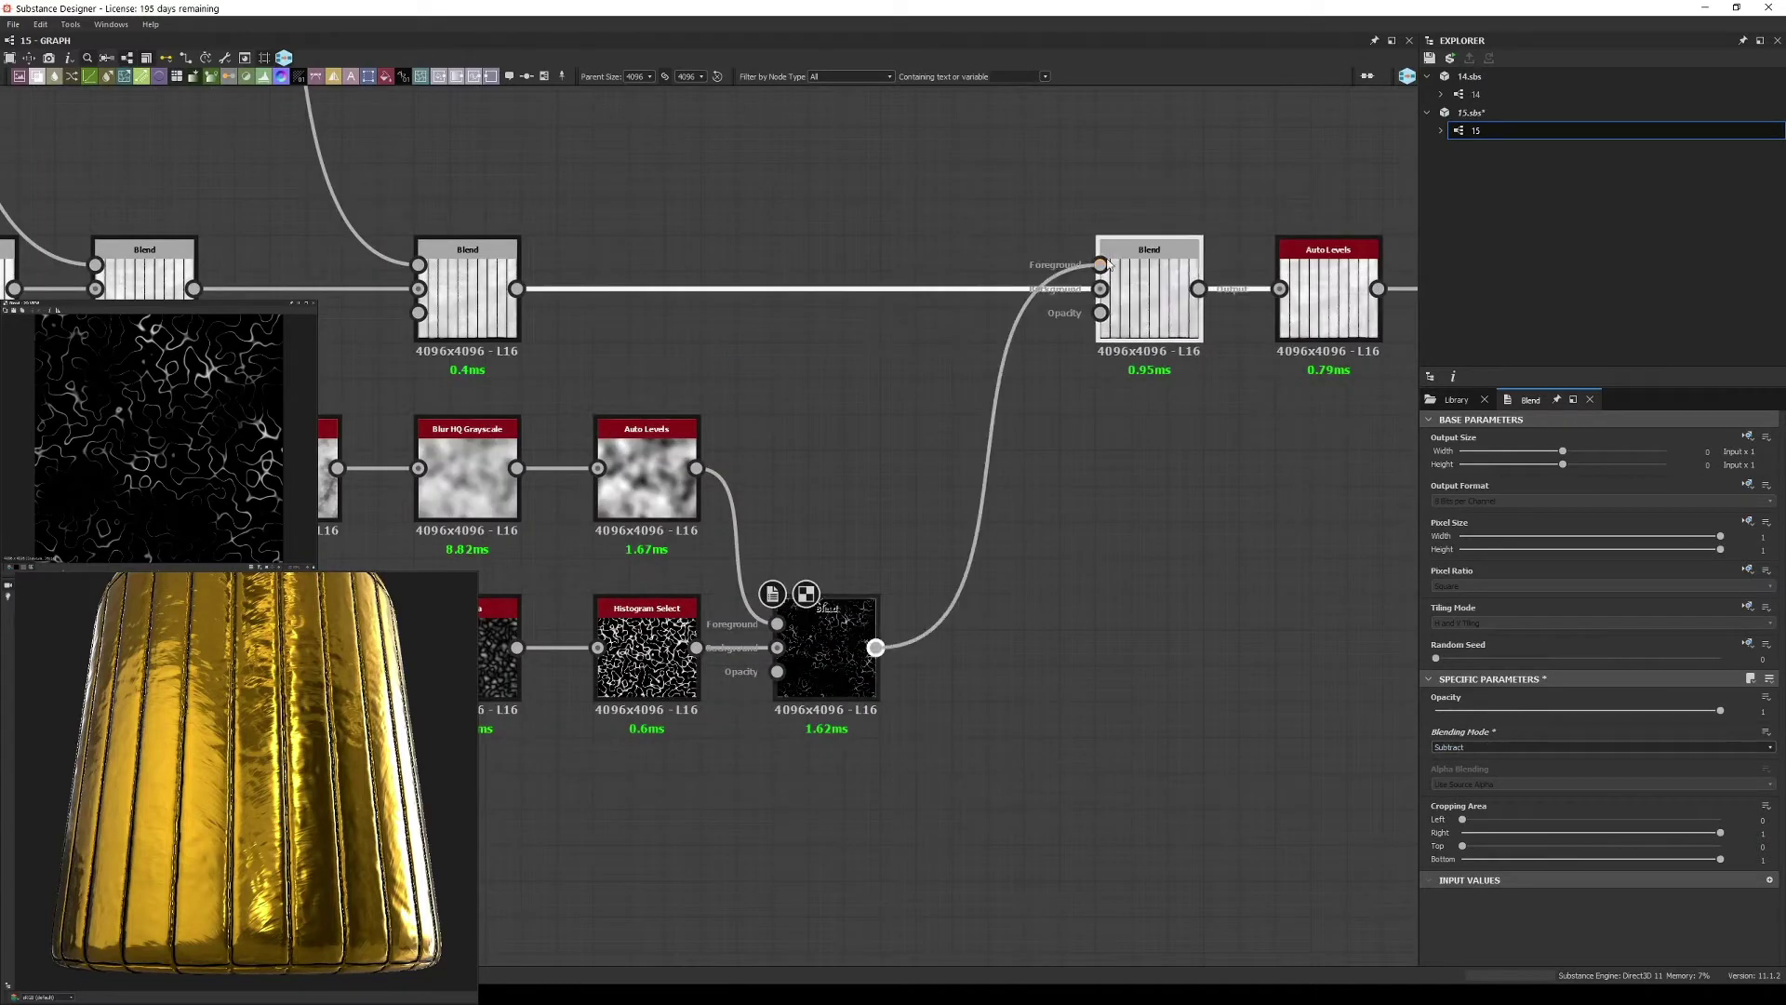
pyautogui.moveTo(1107, 264); pyautogui.dragTo(1101, 265)
pyautogui.doubleClick(1149, 293)
pyautogui.press('space')
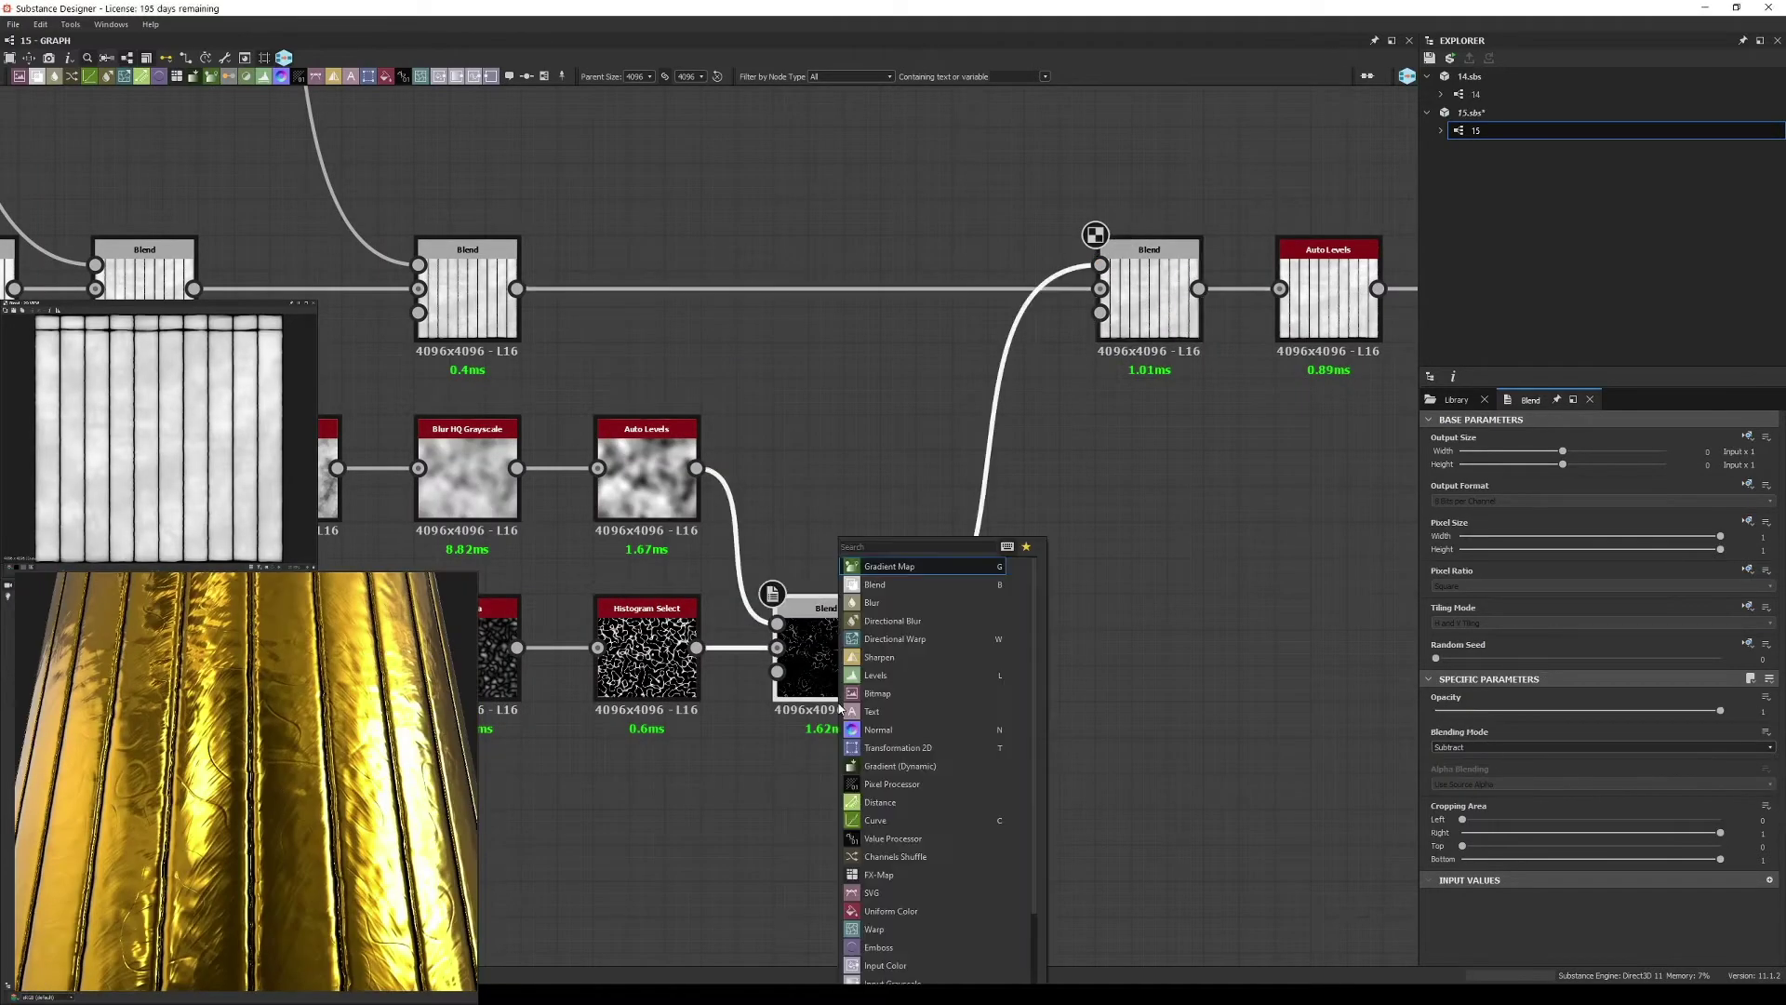
pyautogui.write('blur hq')
pyautogui.press('Return')
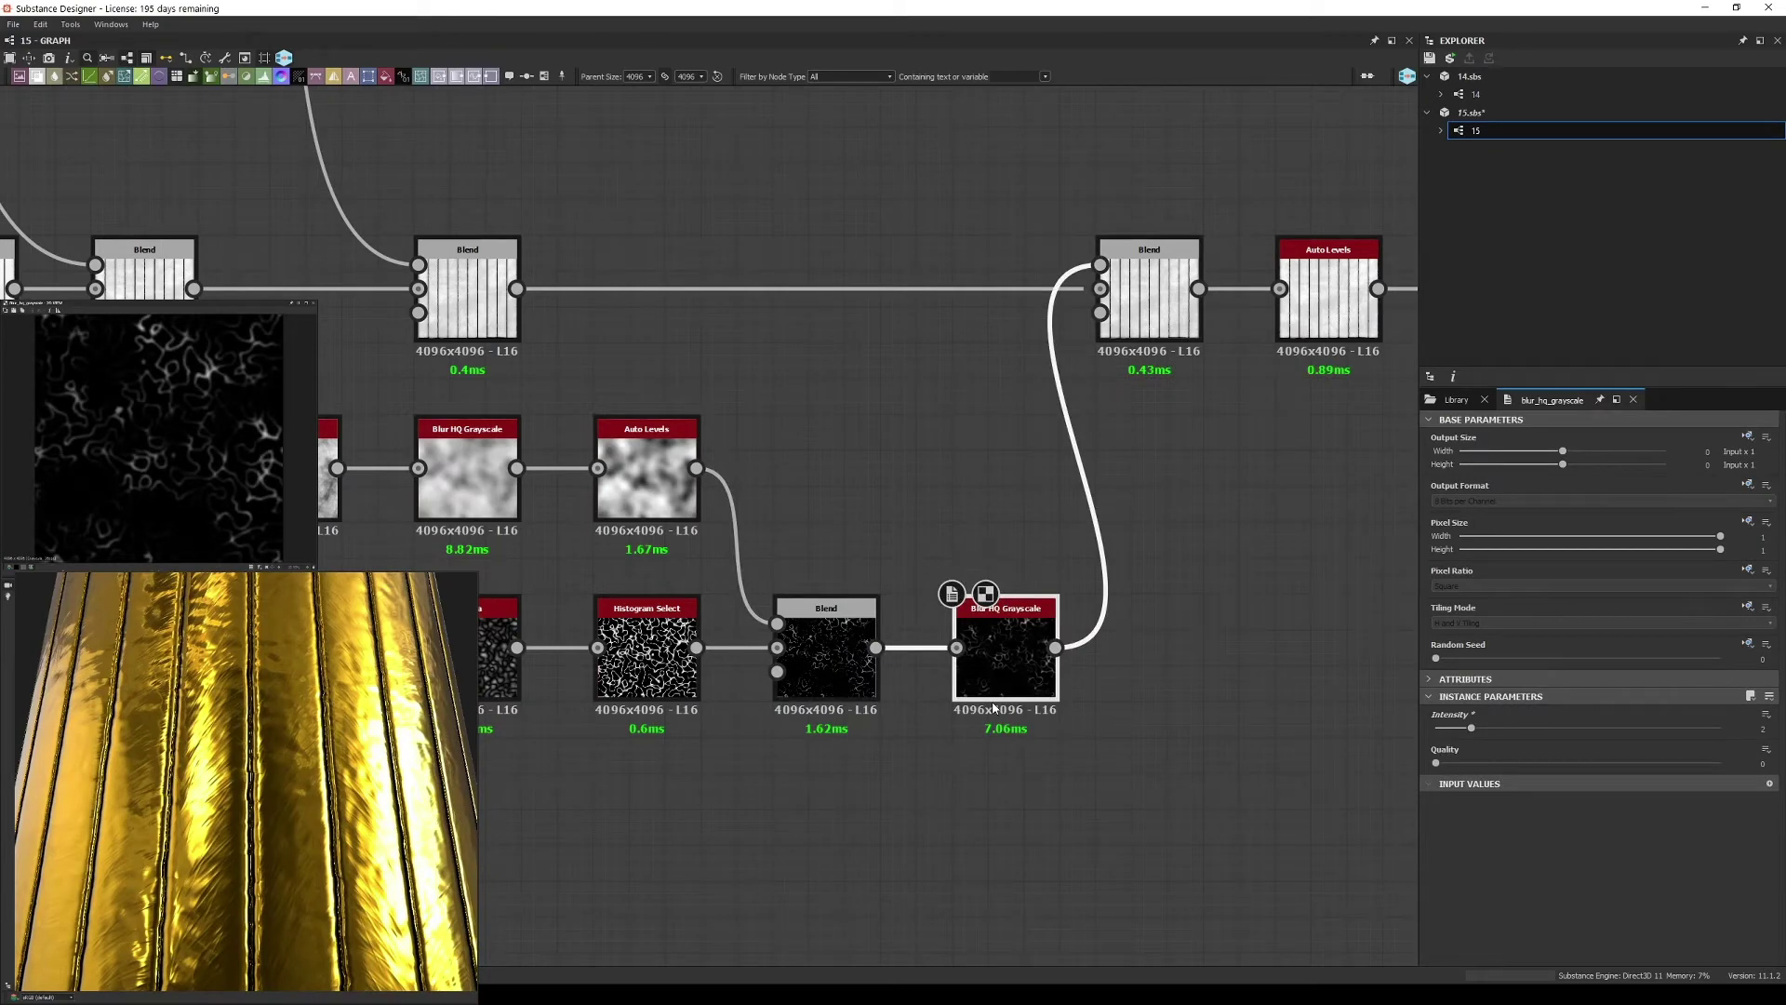
# - Preview the upper Blend output, move it up, and search for another blur node
pyautogui.scroll(-5, 994, 709)
pyautogui.scroll(4, 819, 391)
pyautogui.doubleClick(819, 377)
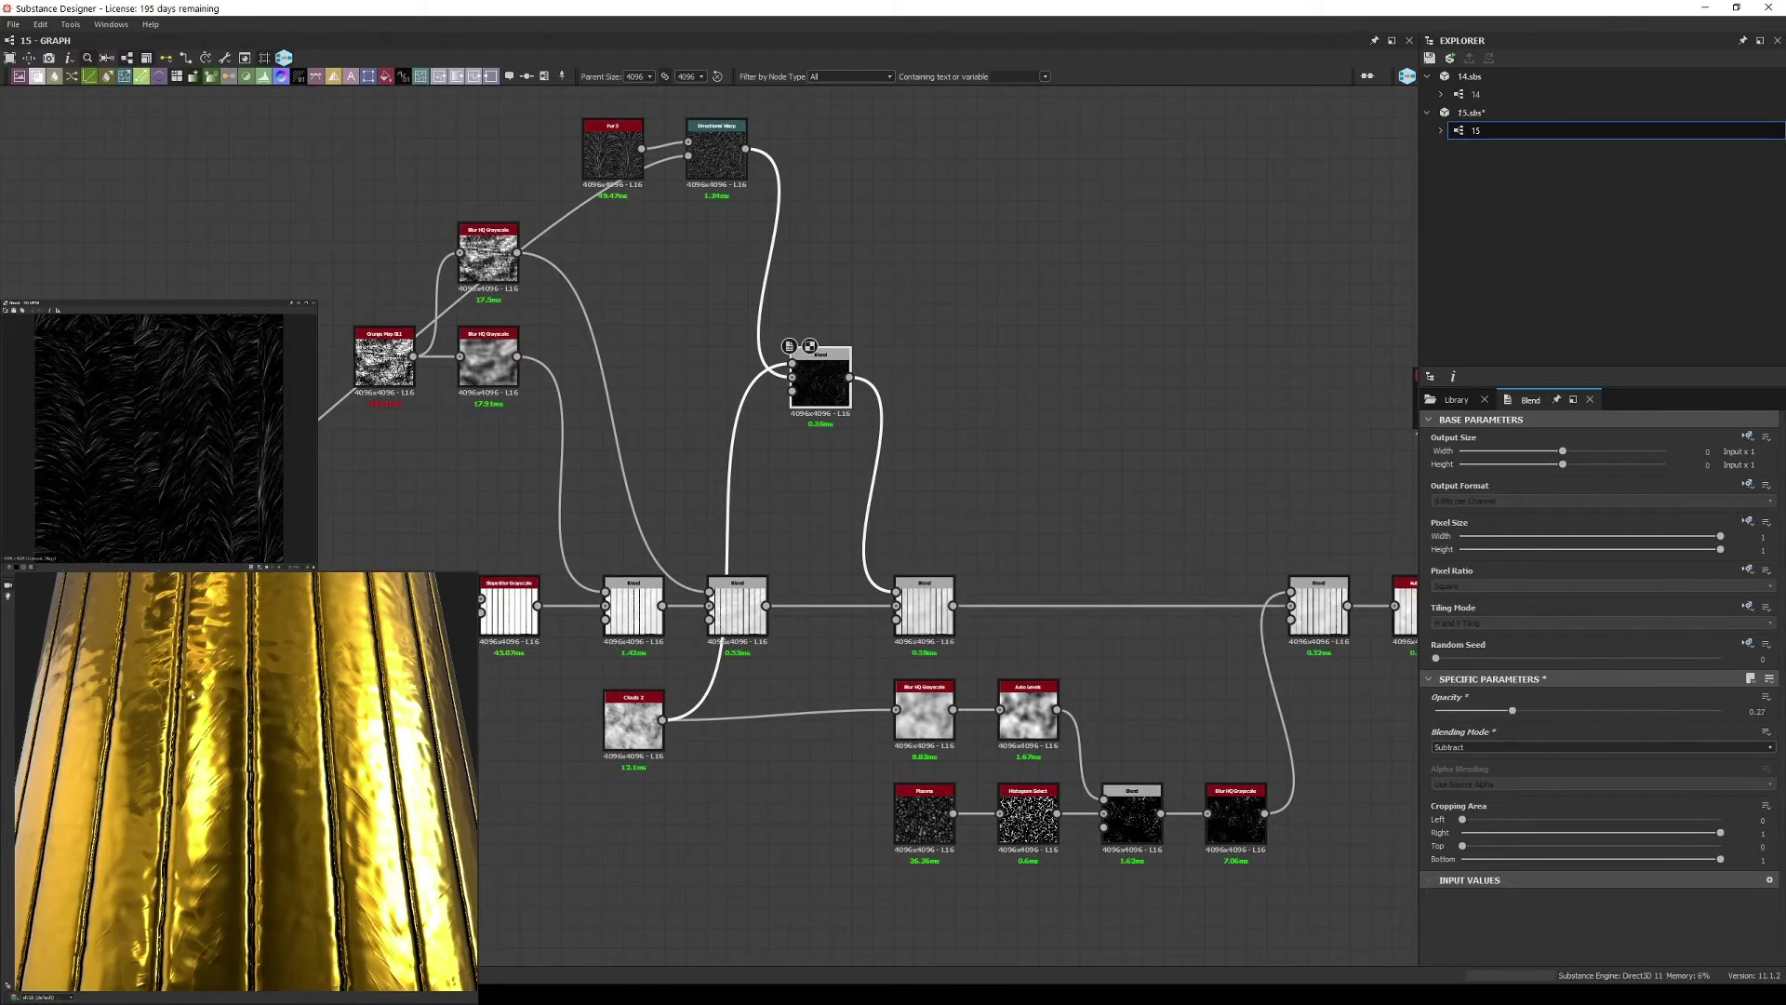
pyautogui.moveTo(786, 410); pyautogui.dragTo(786, 368)
pyautogui.press('space')
pyautogui.write('blu')
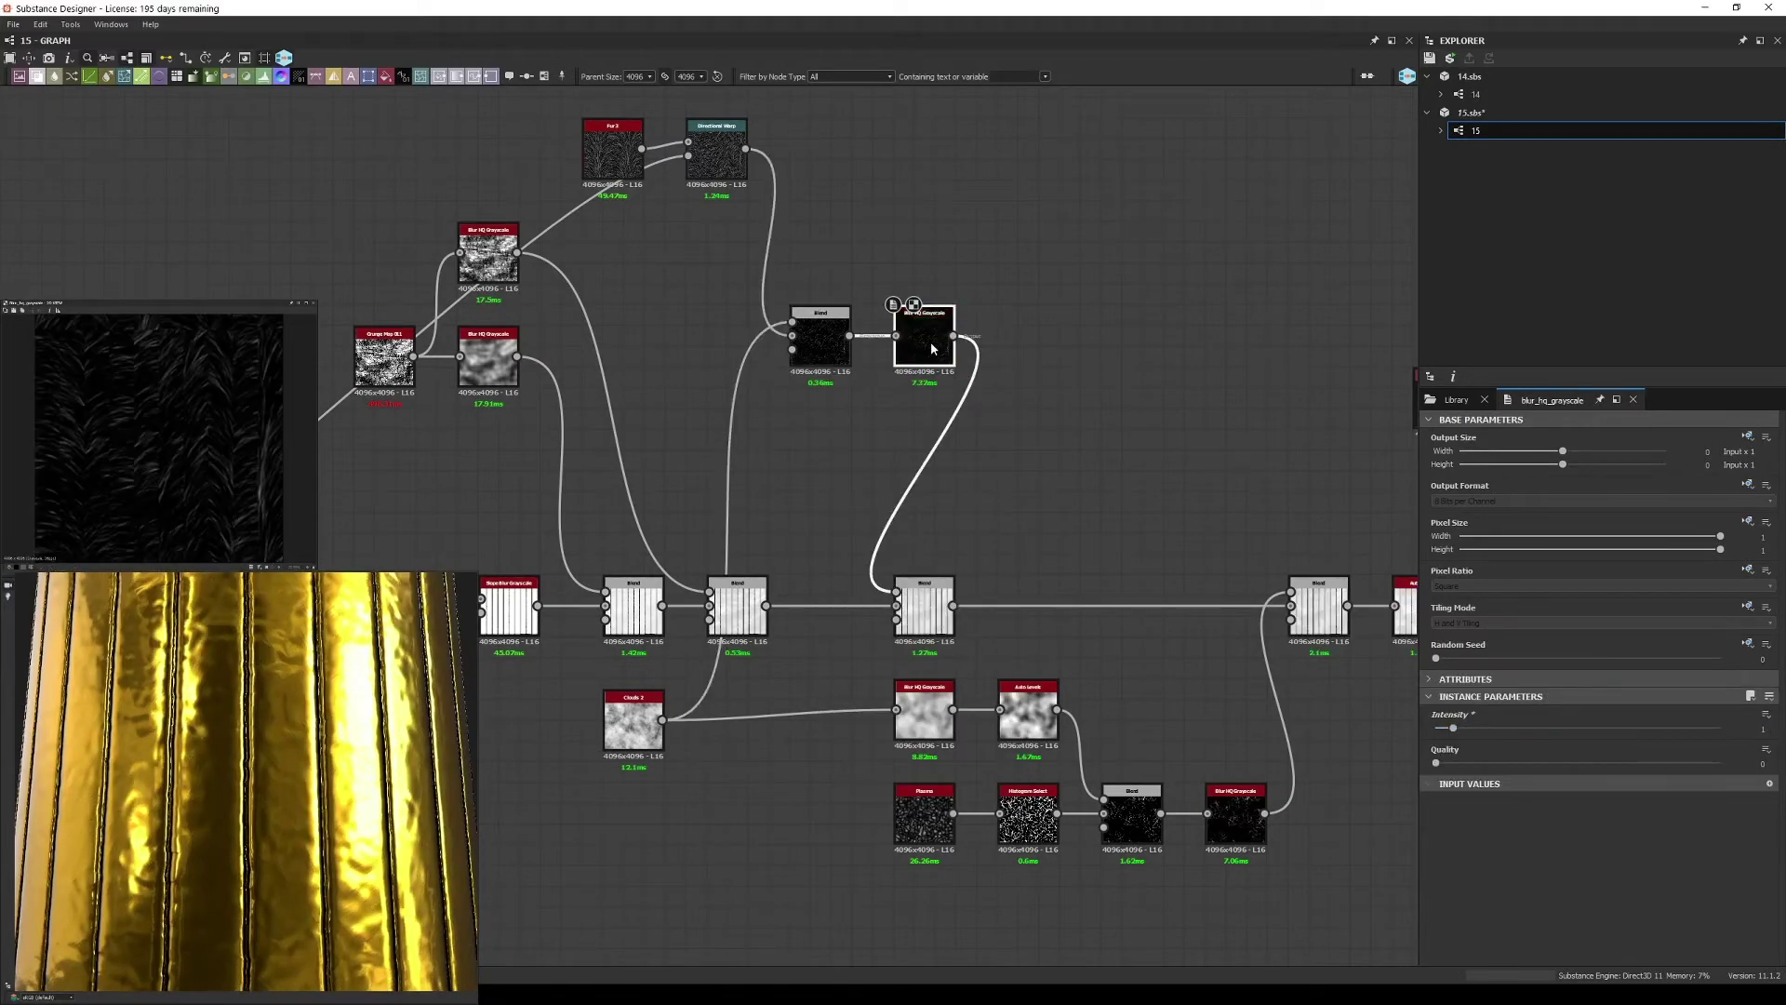
pyautogui.scroll(-3, 651, 549)
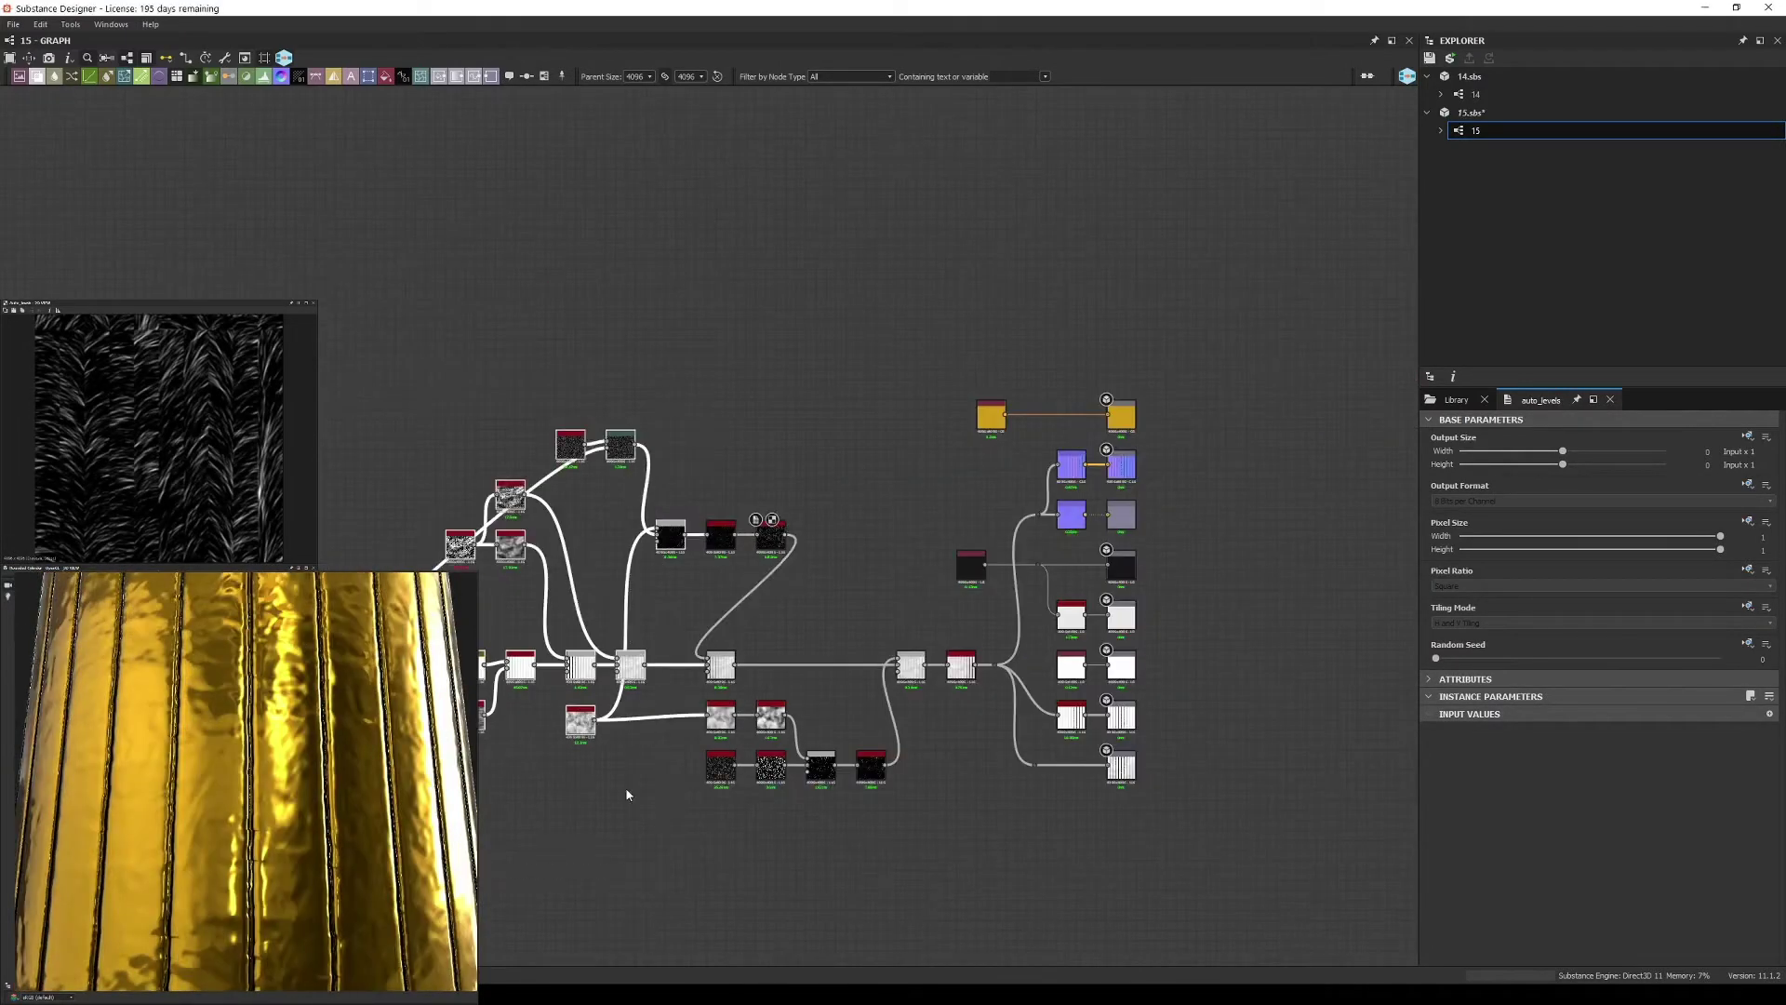
pyautogui.scroll(2, 667, 552)
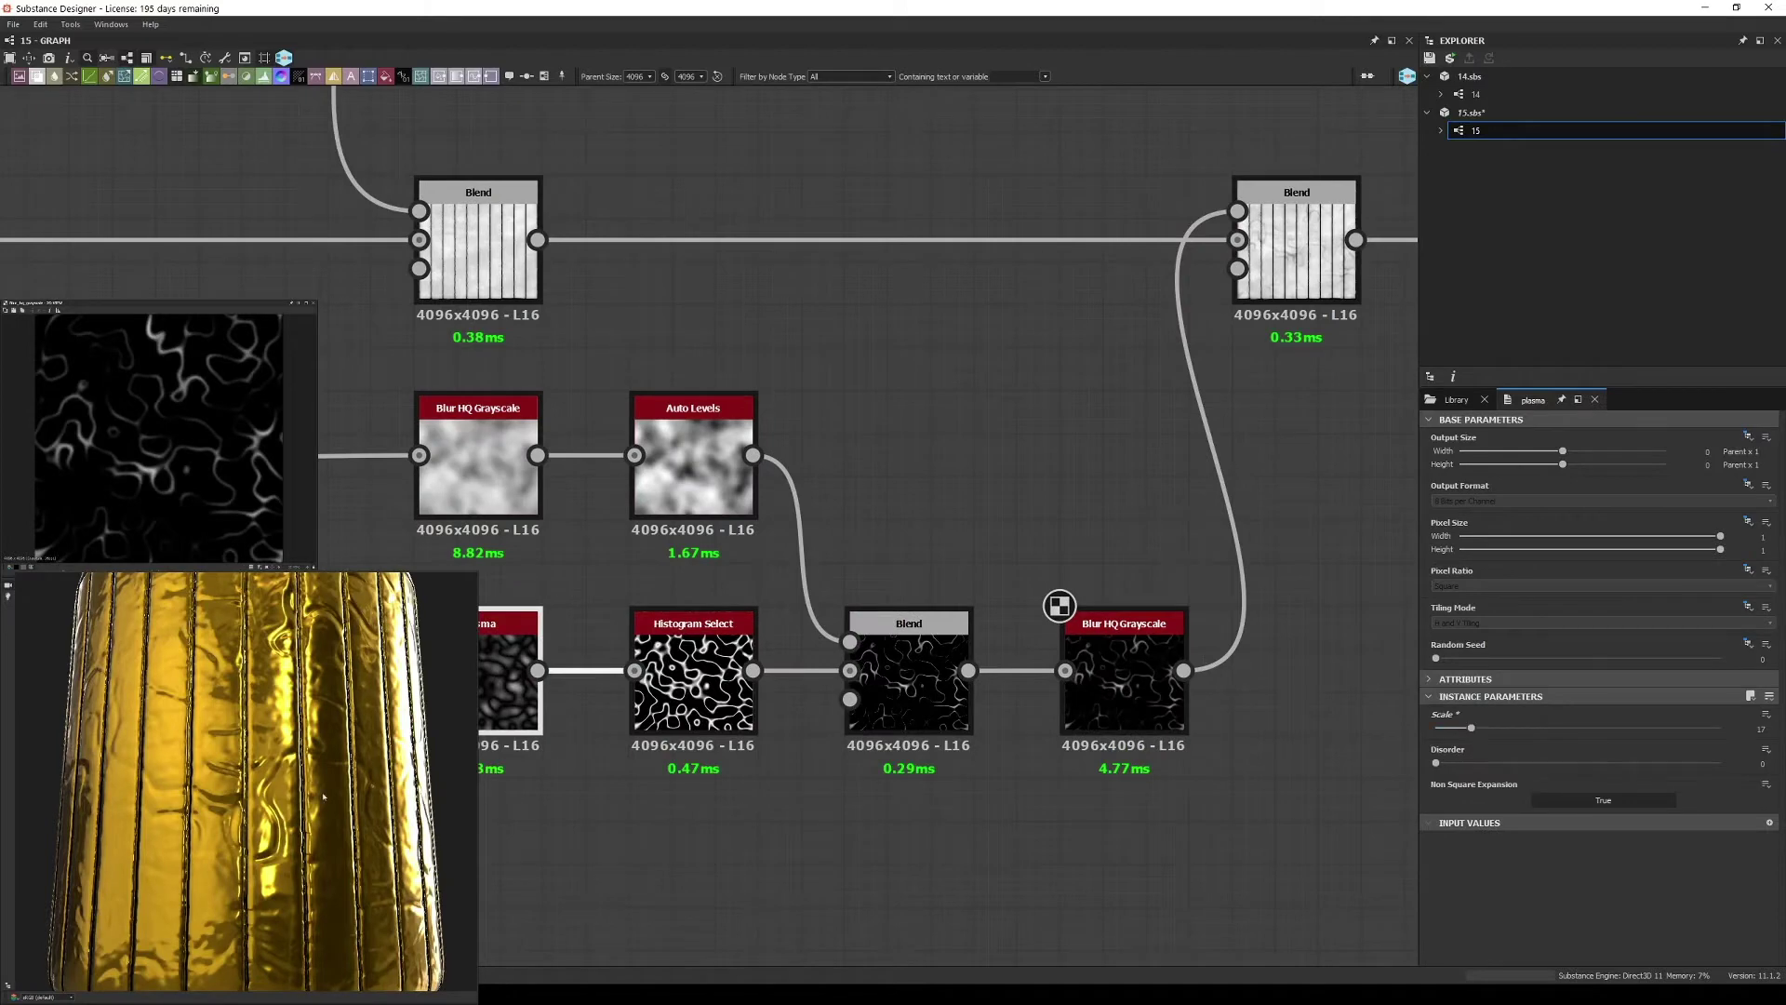
# - Set the Directional Warp intensity to 5874 and inspect the warped crinkles on the cylinder
pyautogui.moveTo(323, 796); pyautogui.dragTo(333, 799)
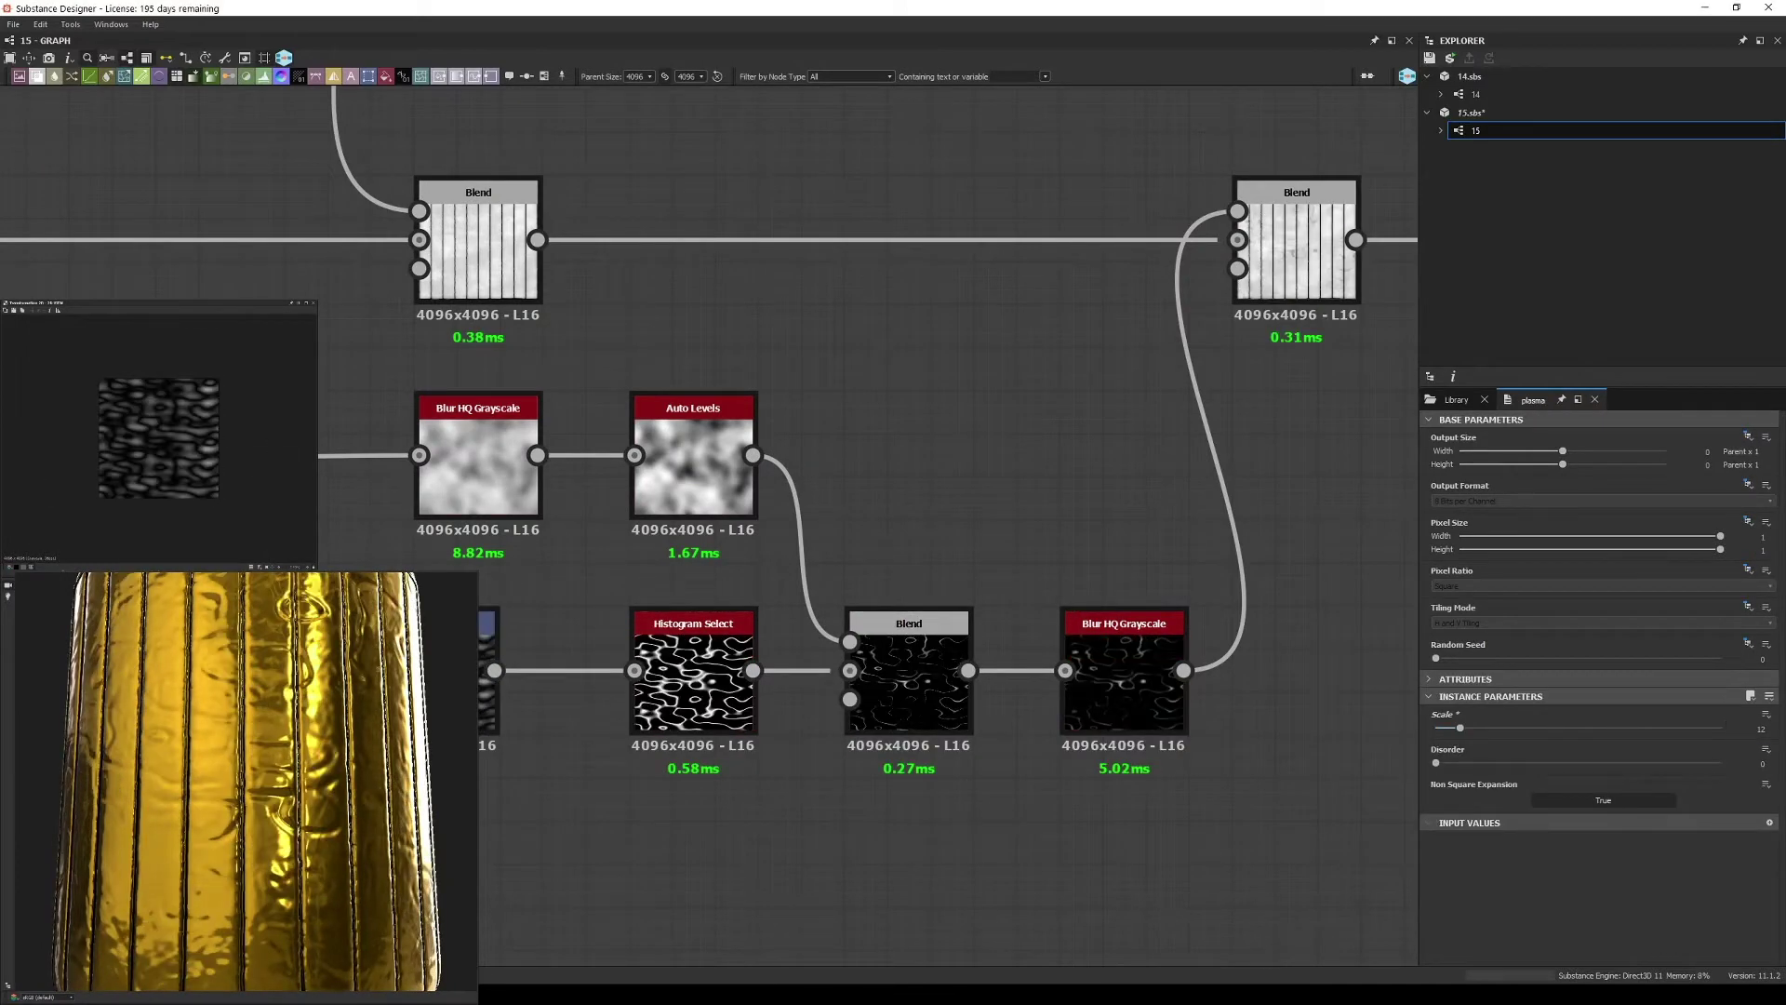
pyautogui.press('Return')
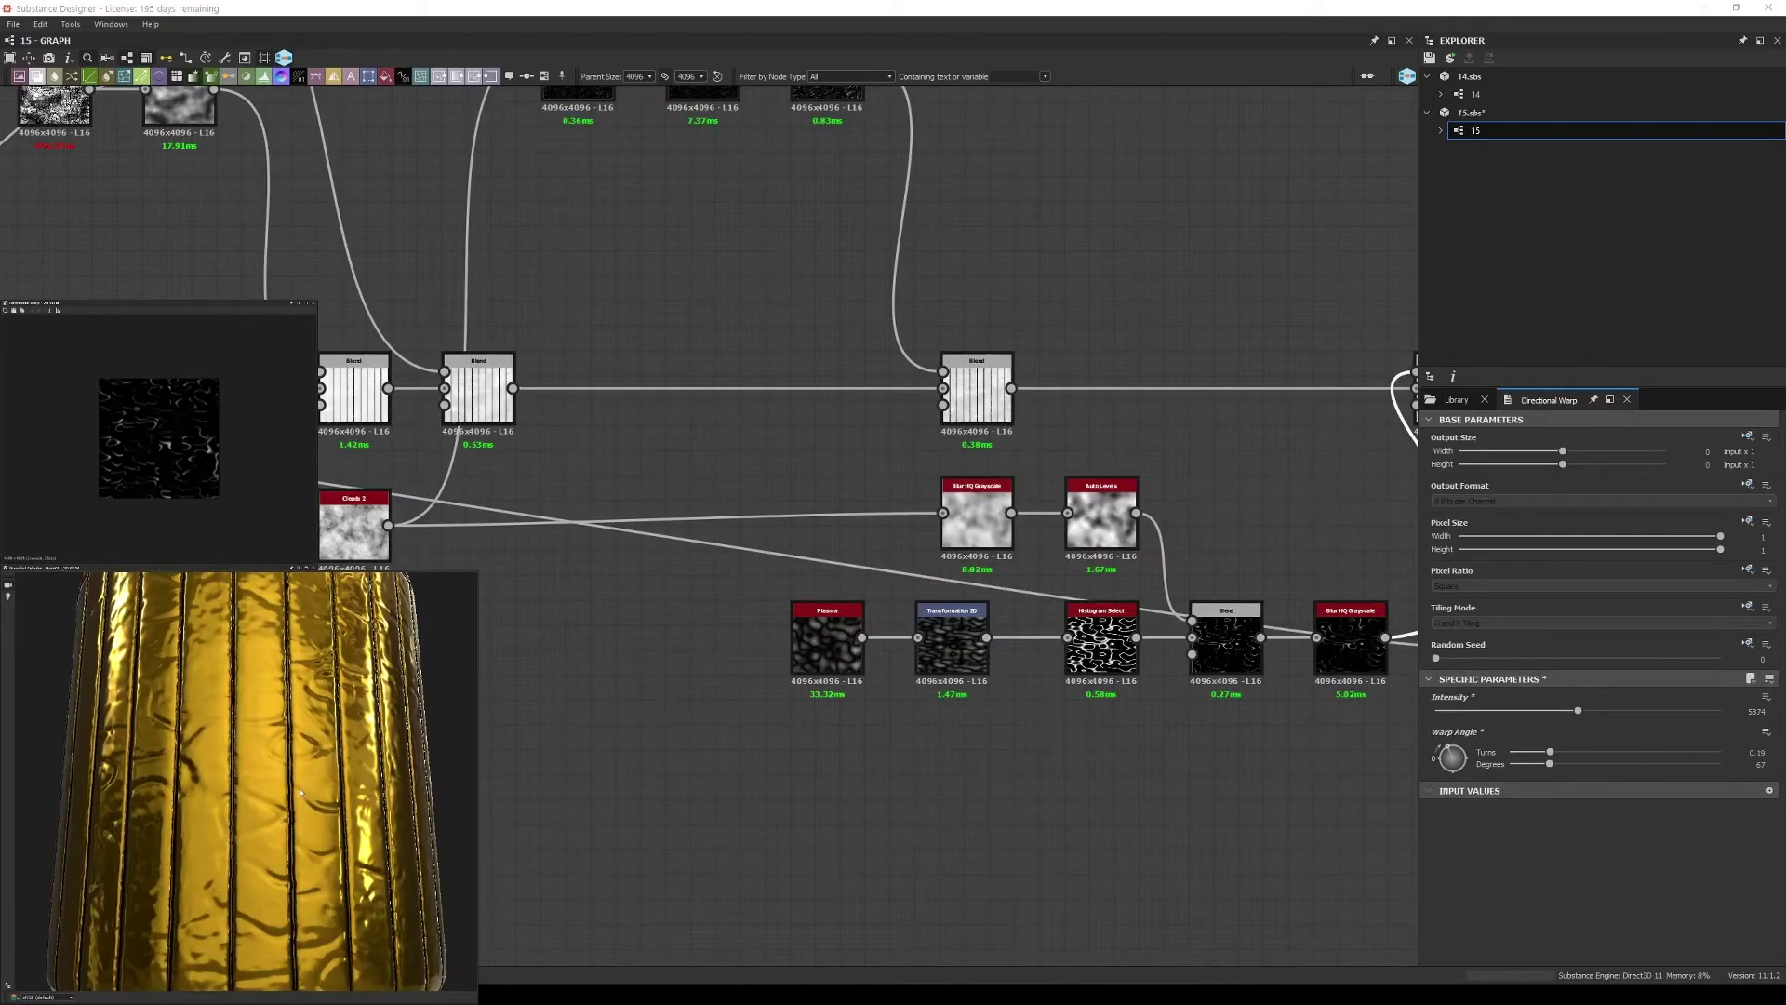
pyautogui.scroll(3, 692, 700)
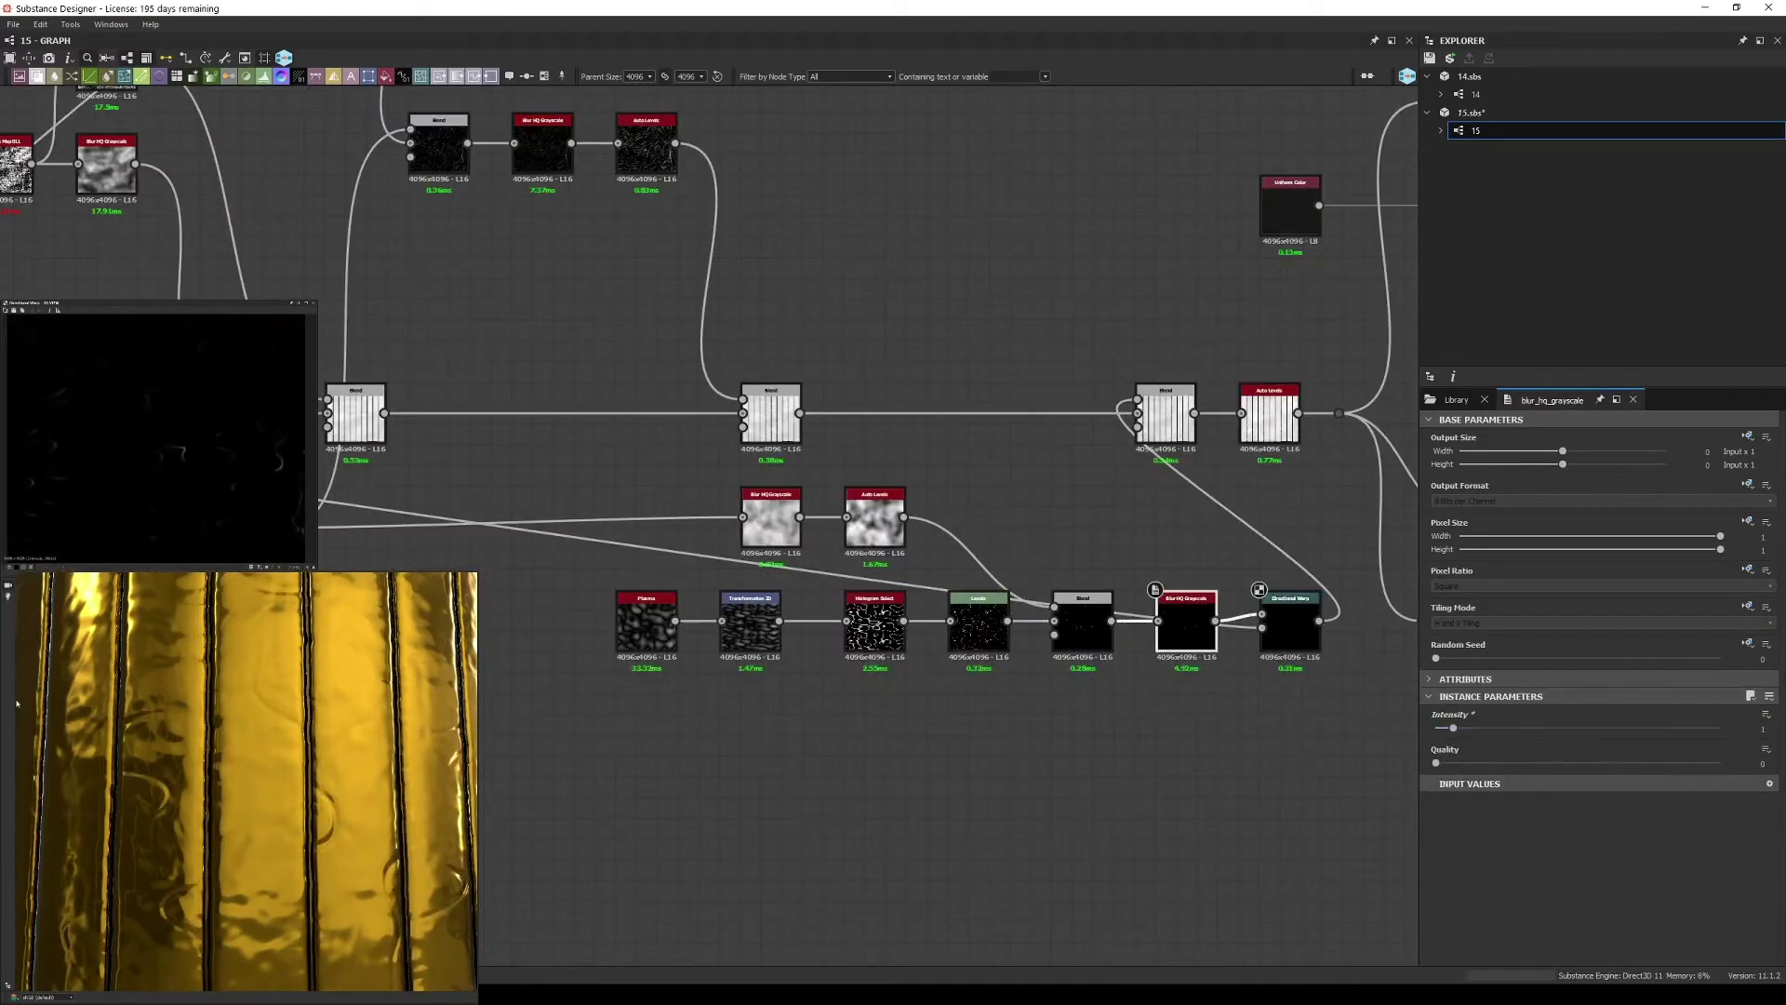
pyautogui.moveTo(17, 704); pyautogui.dragTo(550, 682)
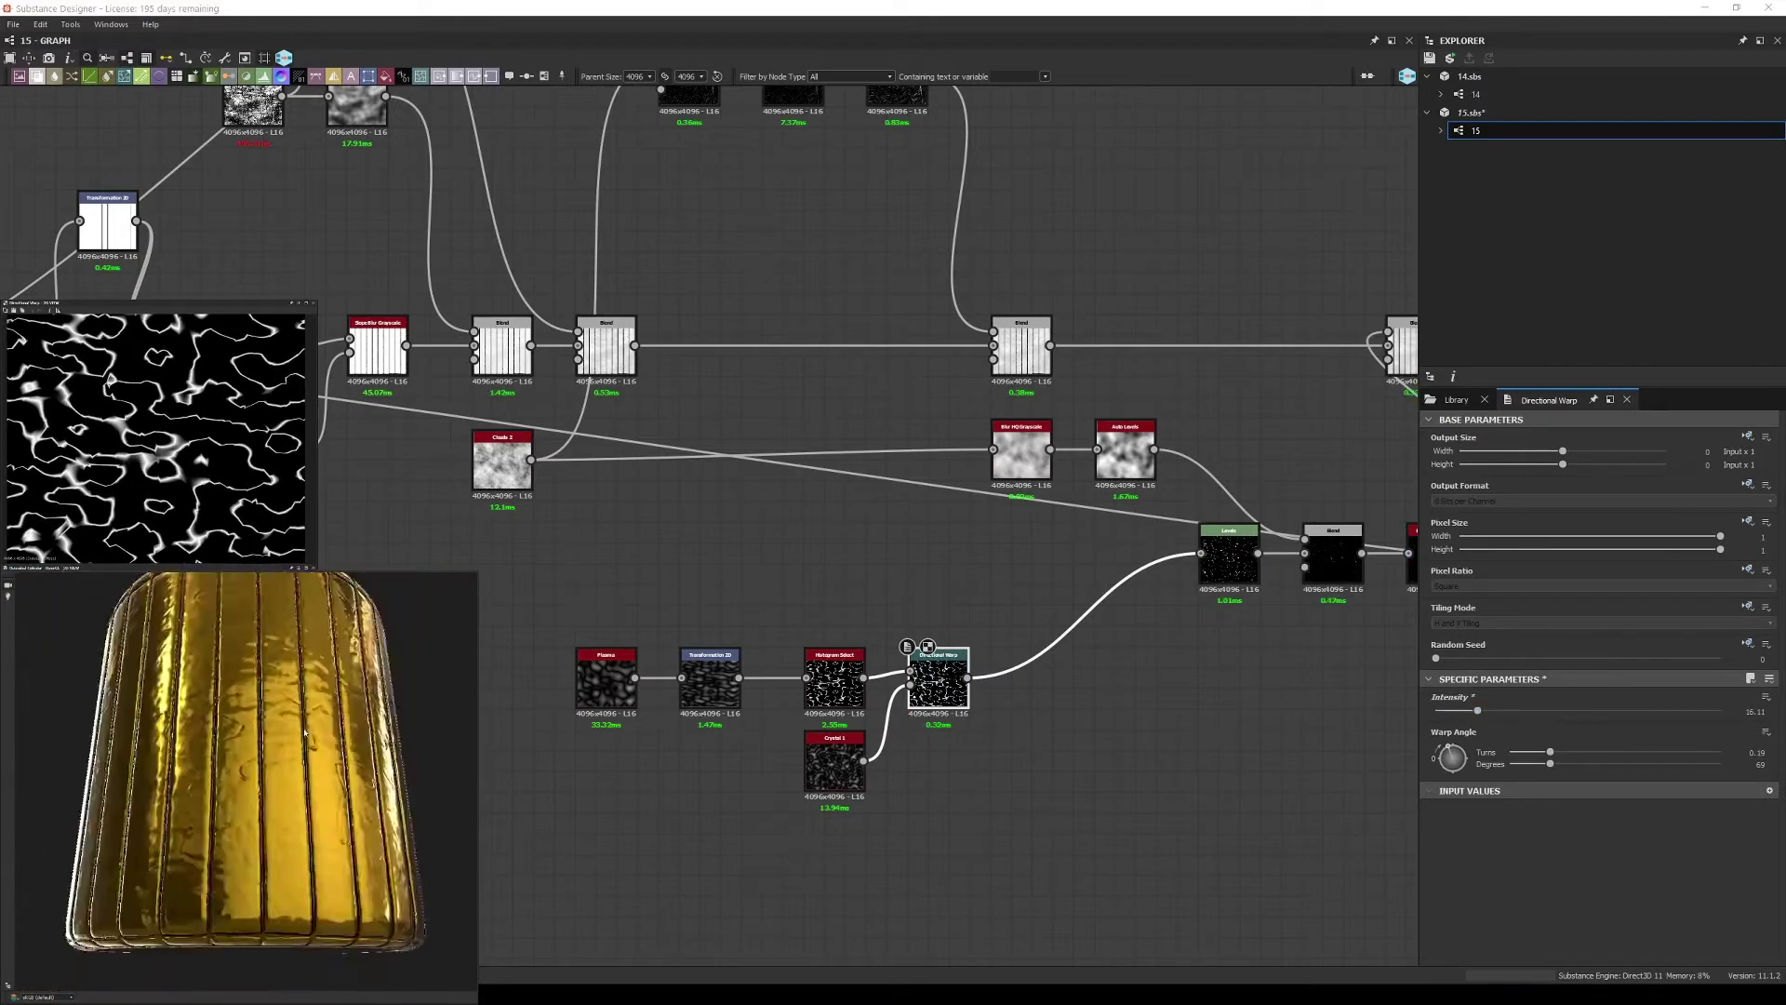
# - Add a Fractal Sum Base noise node and place it in the height chain
pyautogui.moveTo(1221, 154); pyautogui.dragTo(1046, 381, button='middle')
pyautogui.press('space')
pyautogui.write('sum')
pyautogui.click(1021, 529)
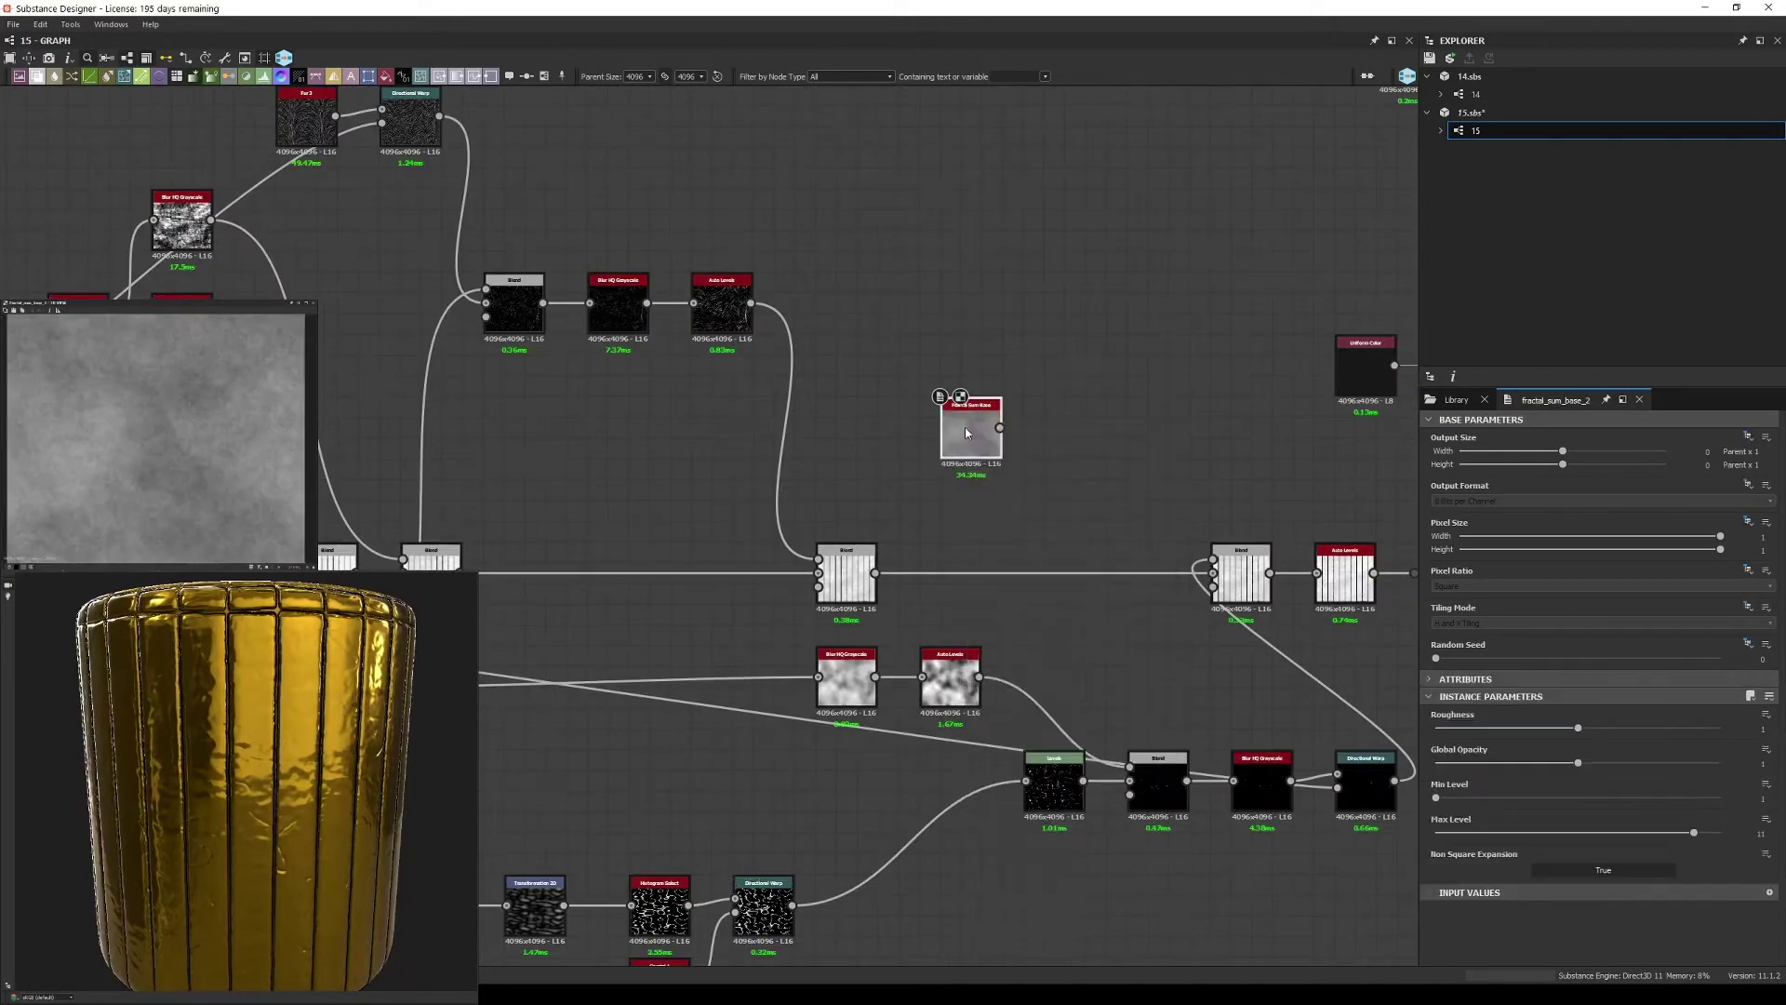
pyautogui.moveTo(1077, 812); pyautogui.dragTo(721, 811, button='middle')
# - Set the height Blend to Multiply and give Fractal Sum Base roughness 1.12, max level 9
pyautogui.click(1601, 747)
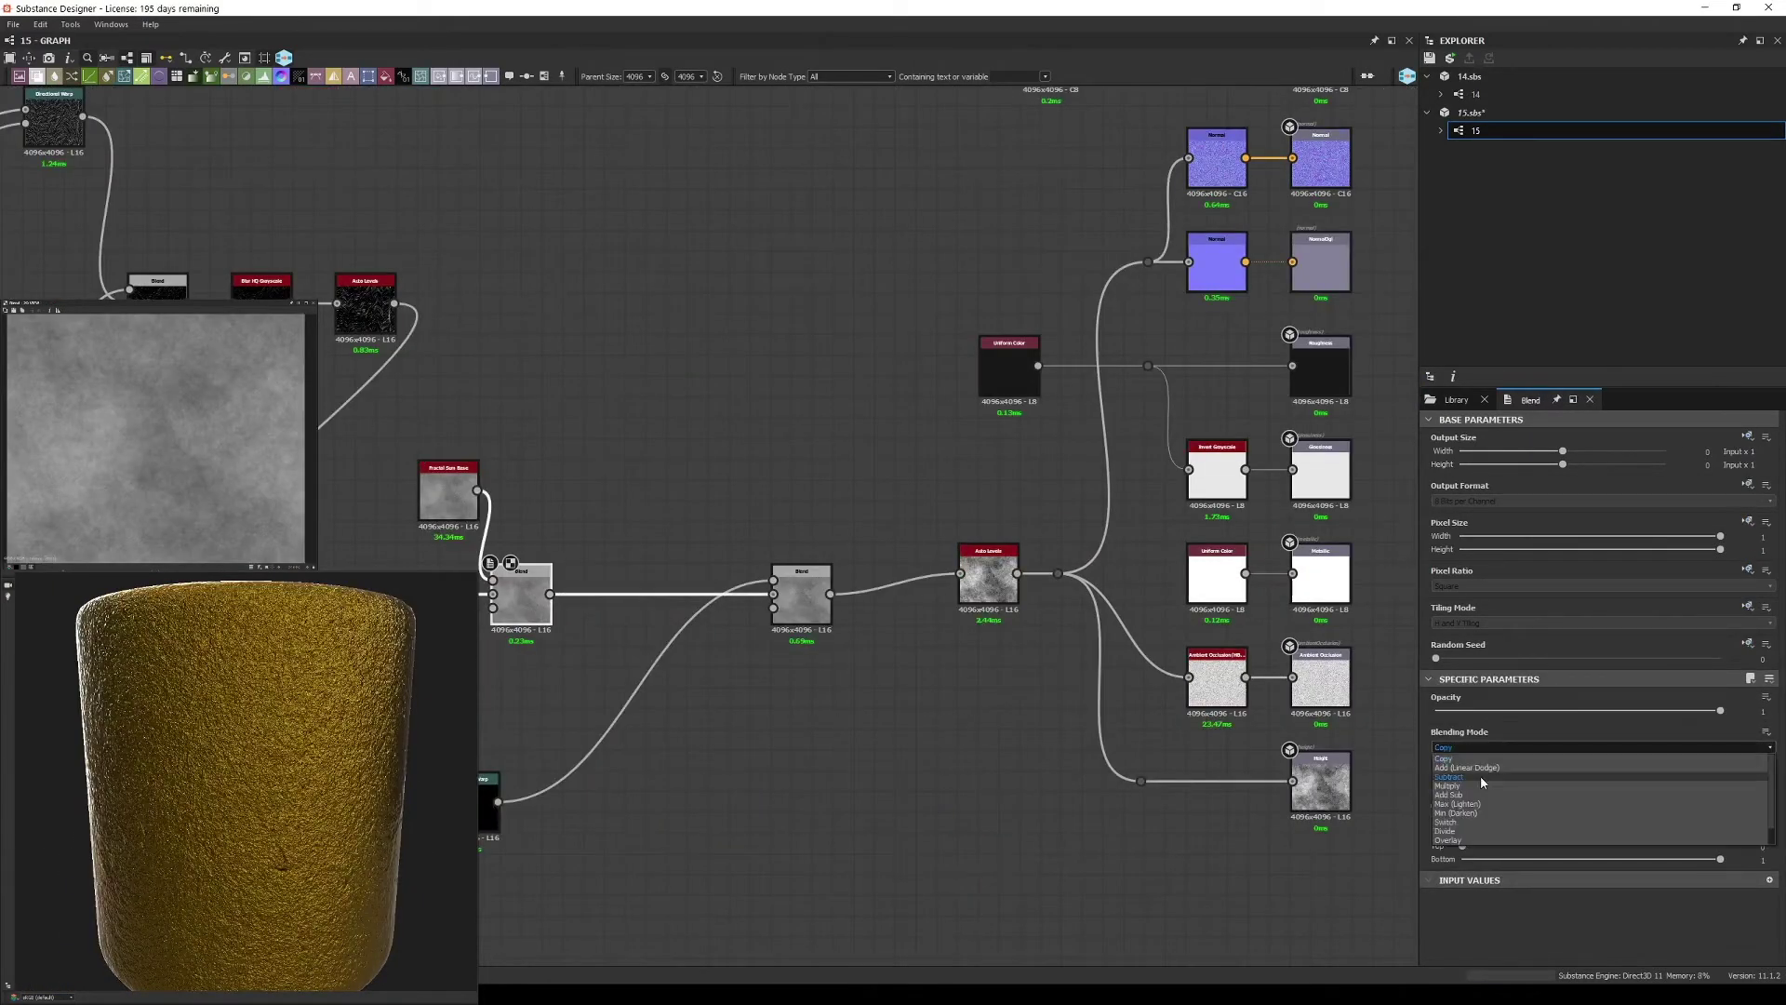
pyautogui.click(1481, 774)
pyautogui.scroll(5, 161, 722)
pyautogui.moveTo(161, 722); pyautogui.dragTo(256, 725)
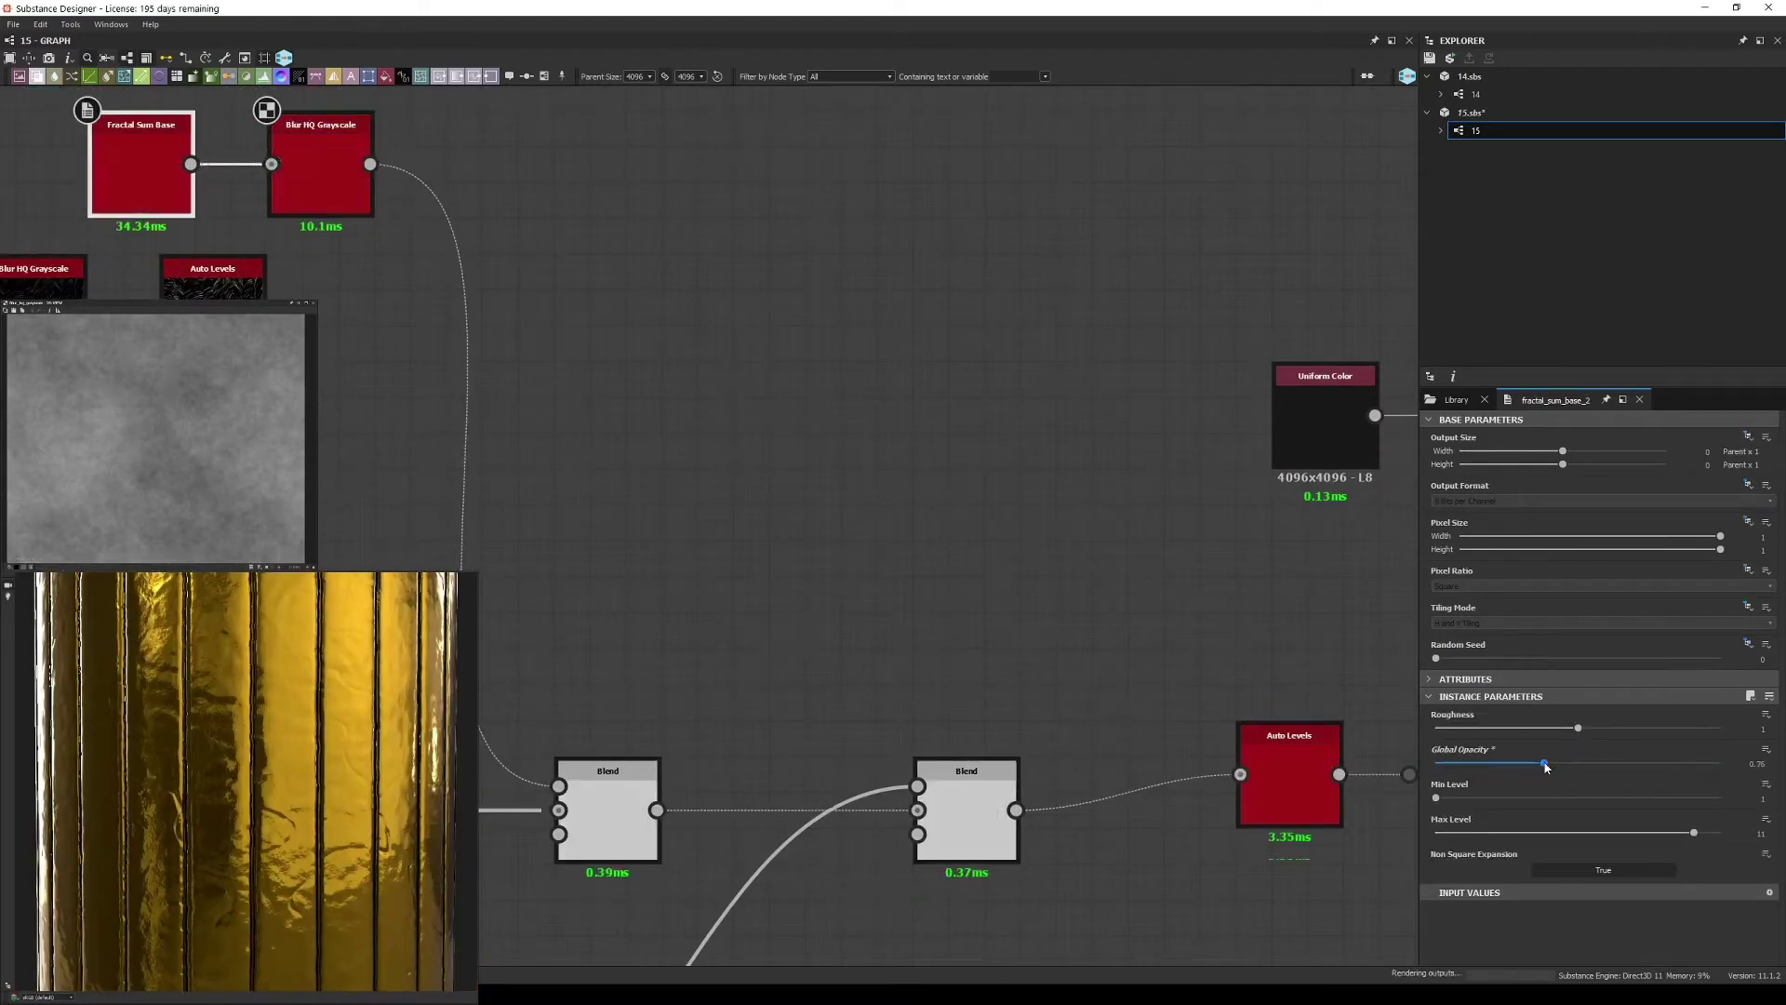
pyautogui.moveTo(1535, 729); pyautogui.dragTo(1596, 733)
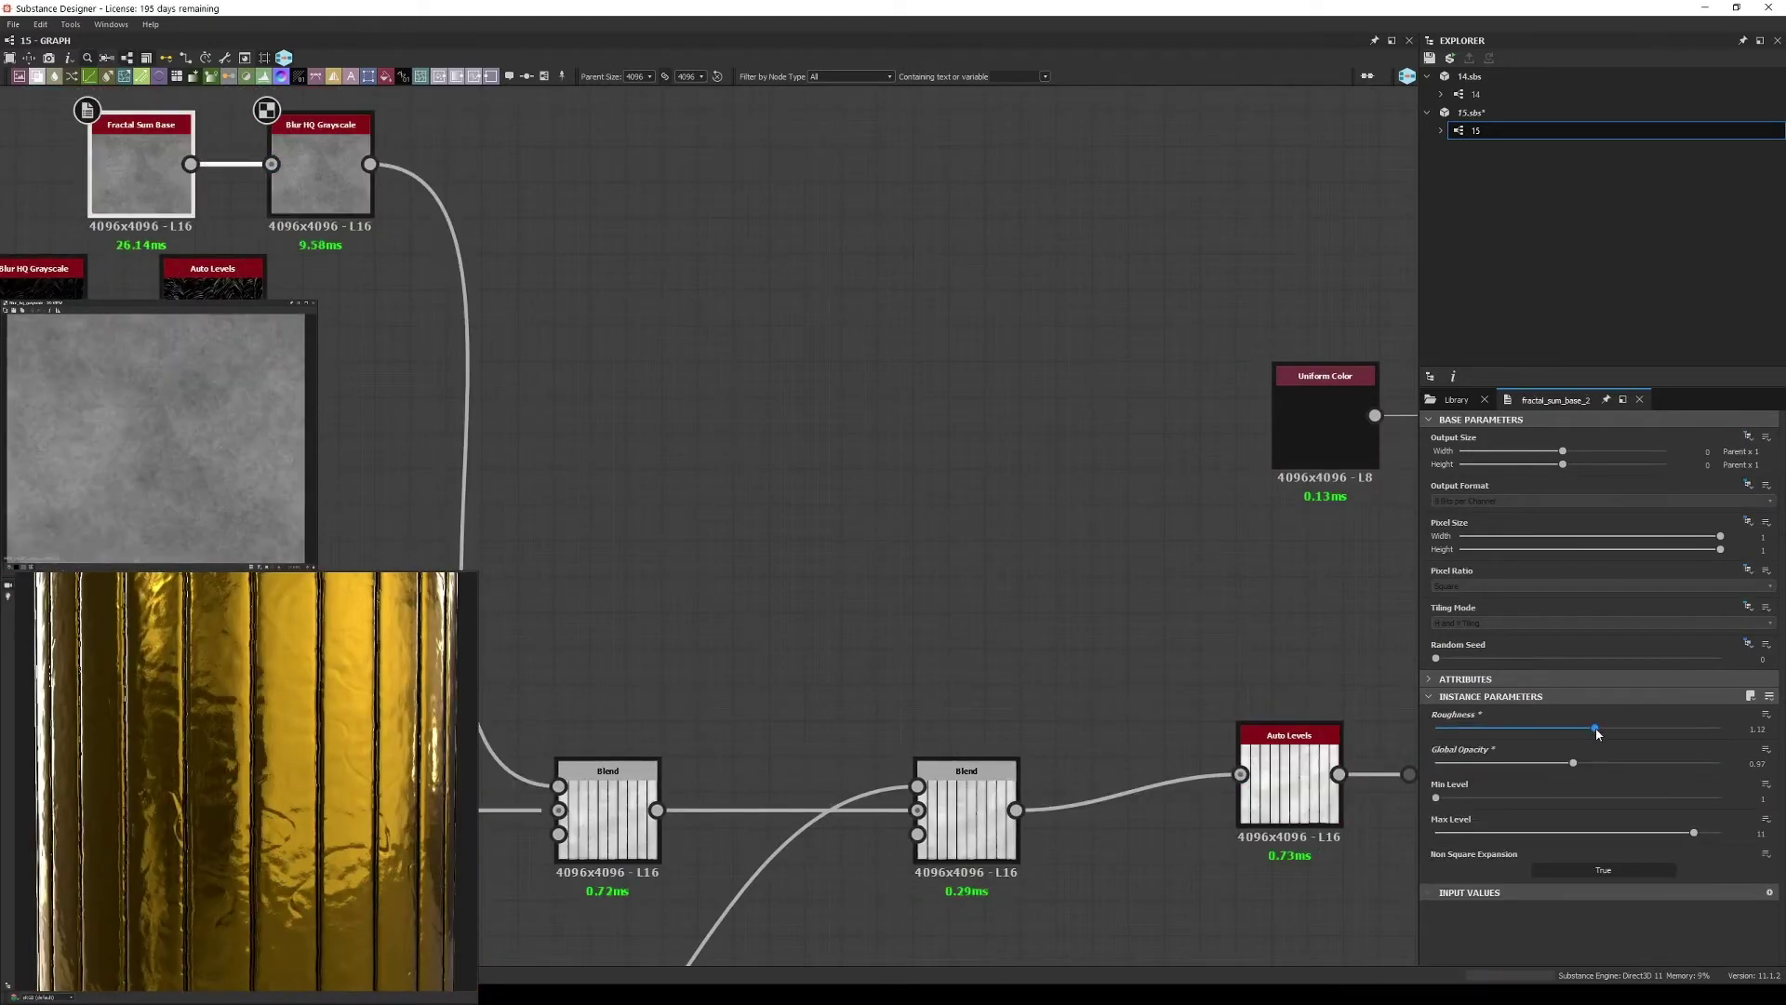
pyautogui.moveTo(1676, 834); pyautogui.dragTo(1638, 823)
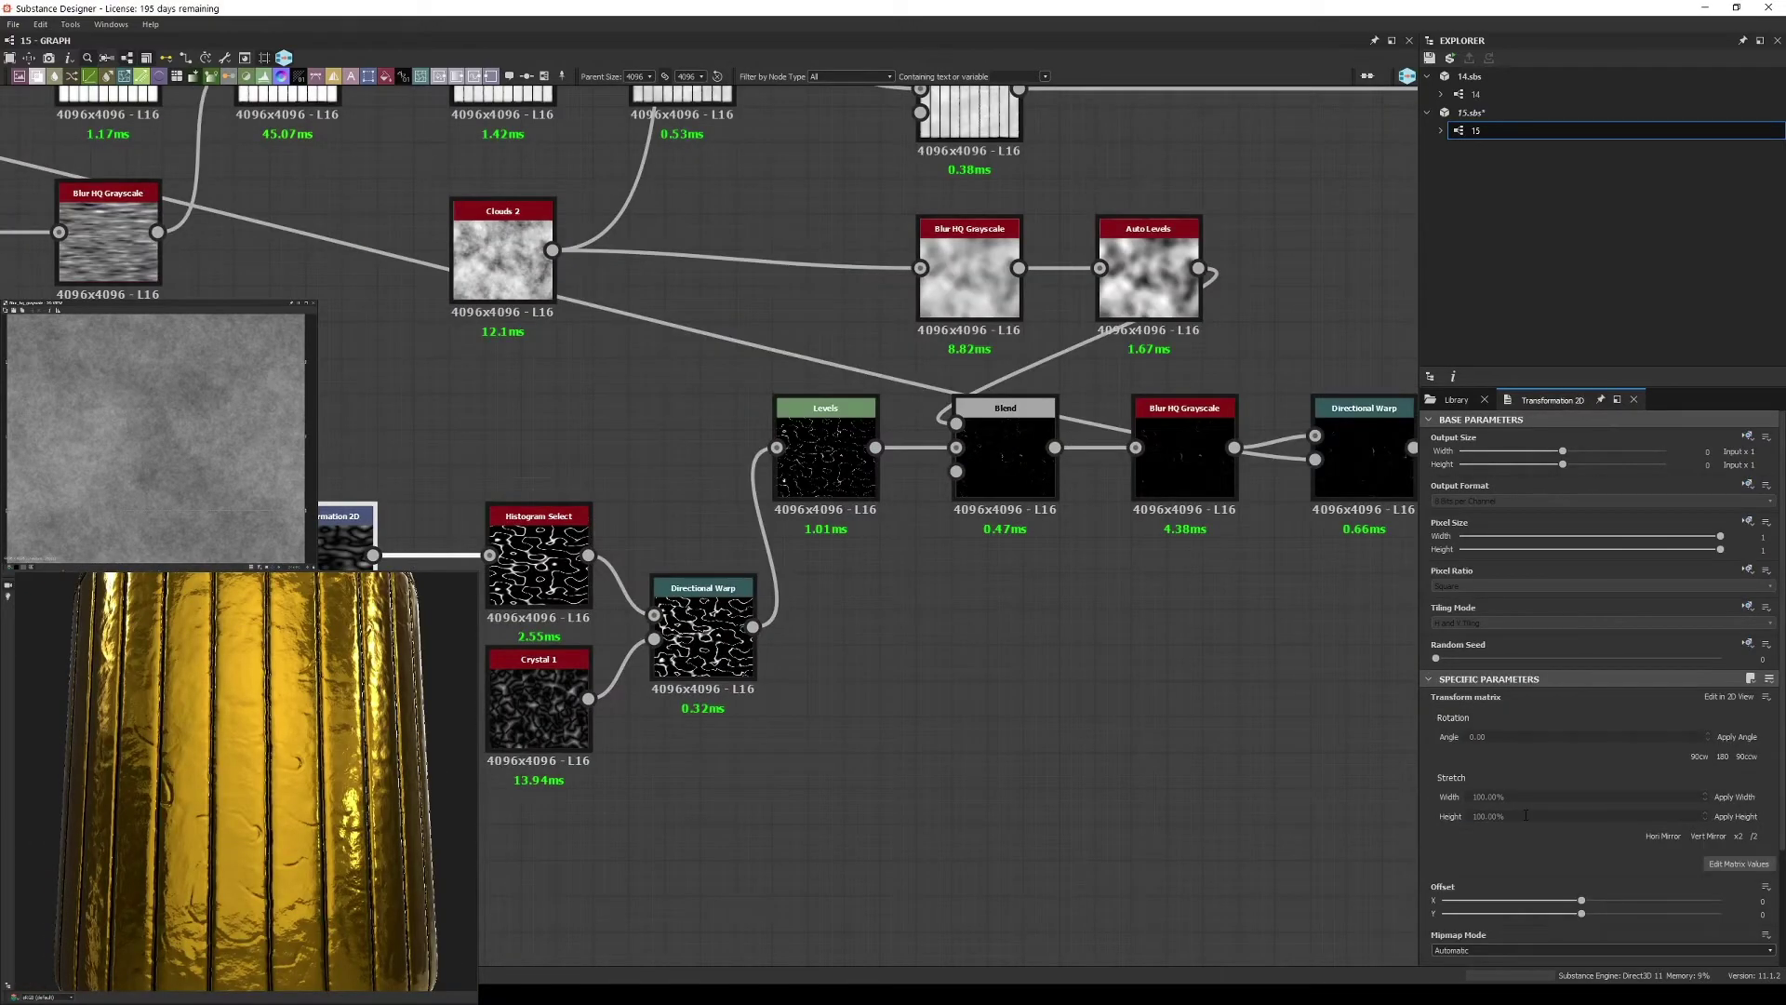
# - Set the Transformation 2D Stretch Height to 50% to squash the crinkle pattern
pyautogui.doubleClick(1533, 815)
pyautogui.write('50')
pyautogui.press('Return')
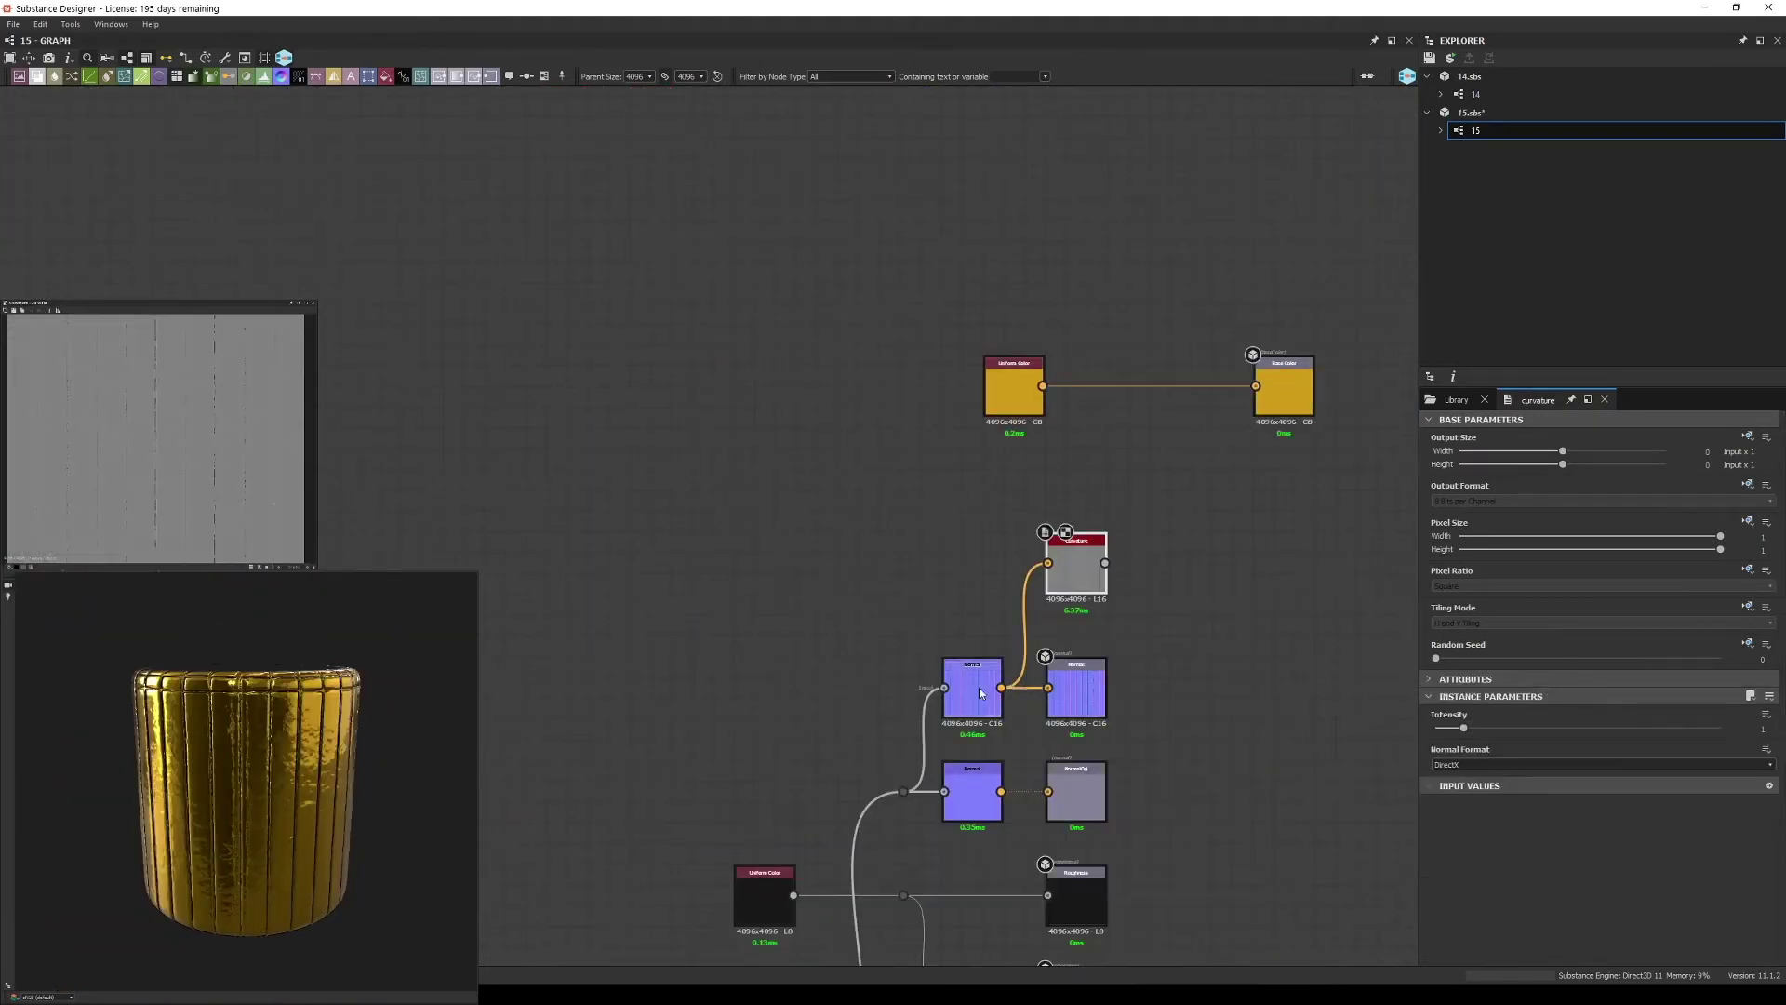
pyautogui.click(1723, 657)
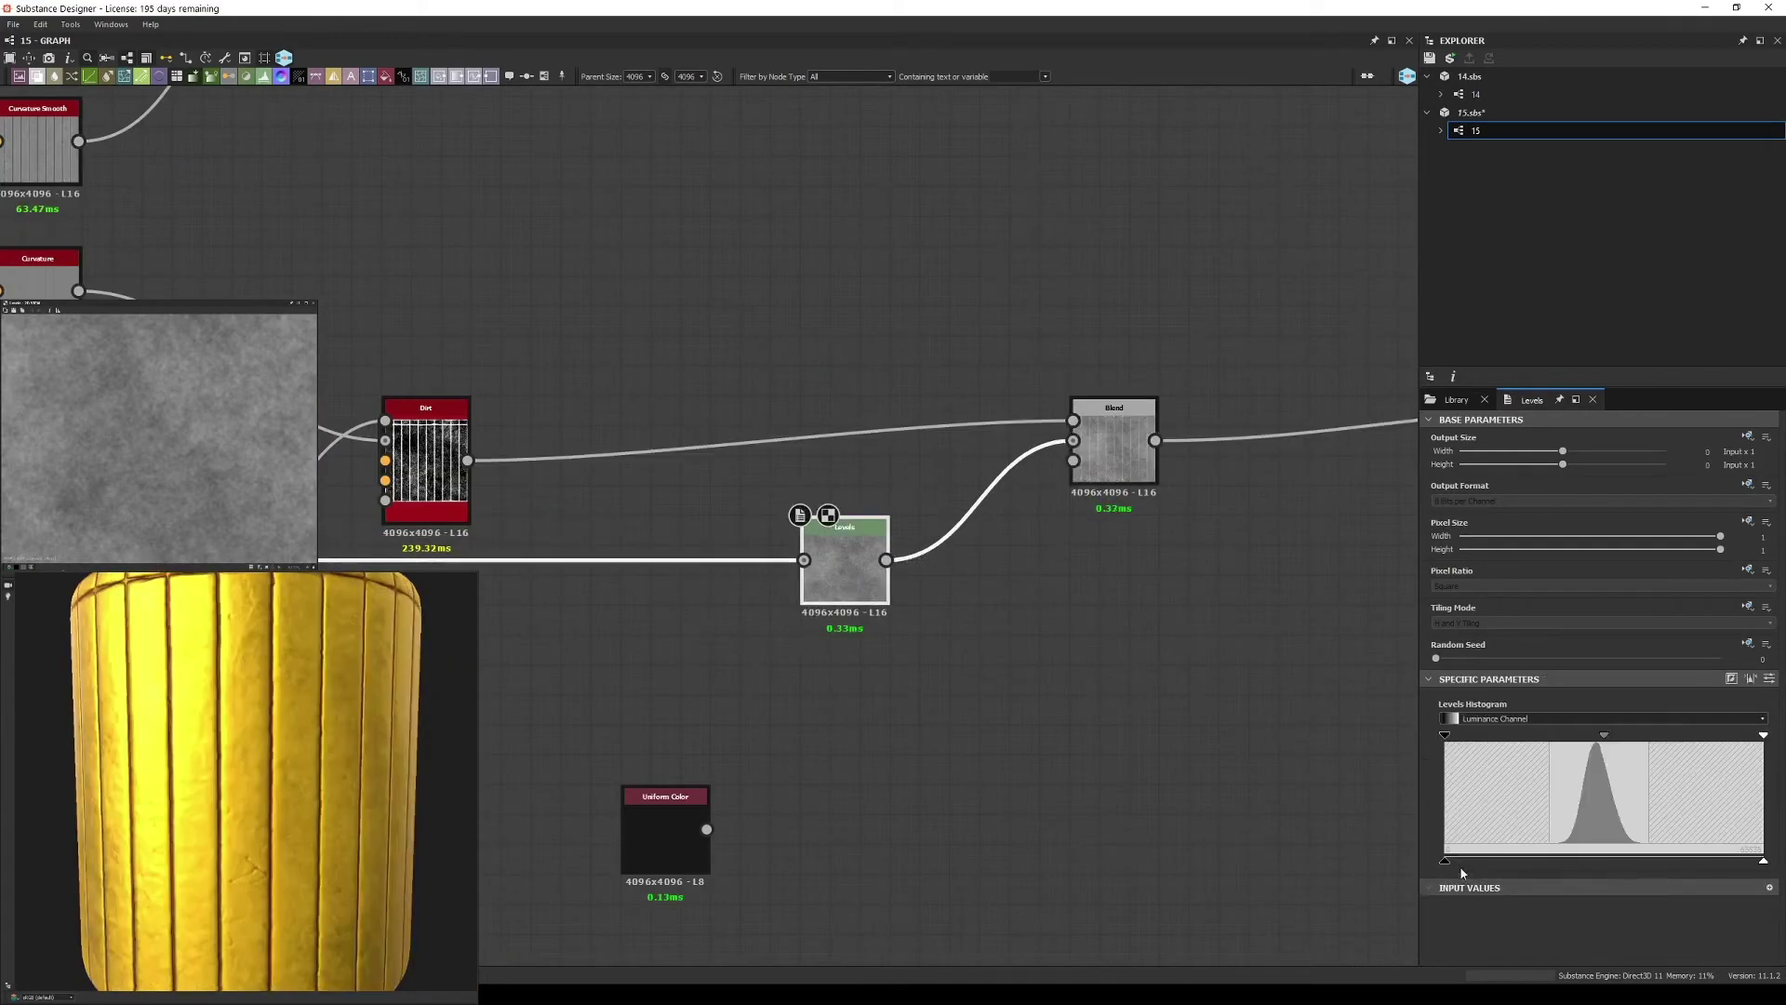
# - Place the Levels node and add Moisture Noise blended faintly over the grunge
pyautogui.moveTo(1763, 861); pyautogui.dragTo(1475, 861)
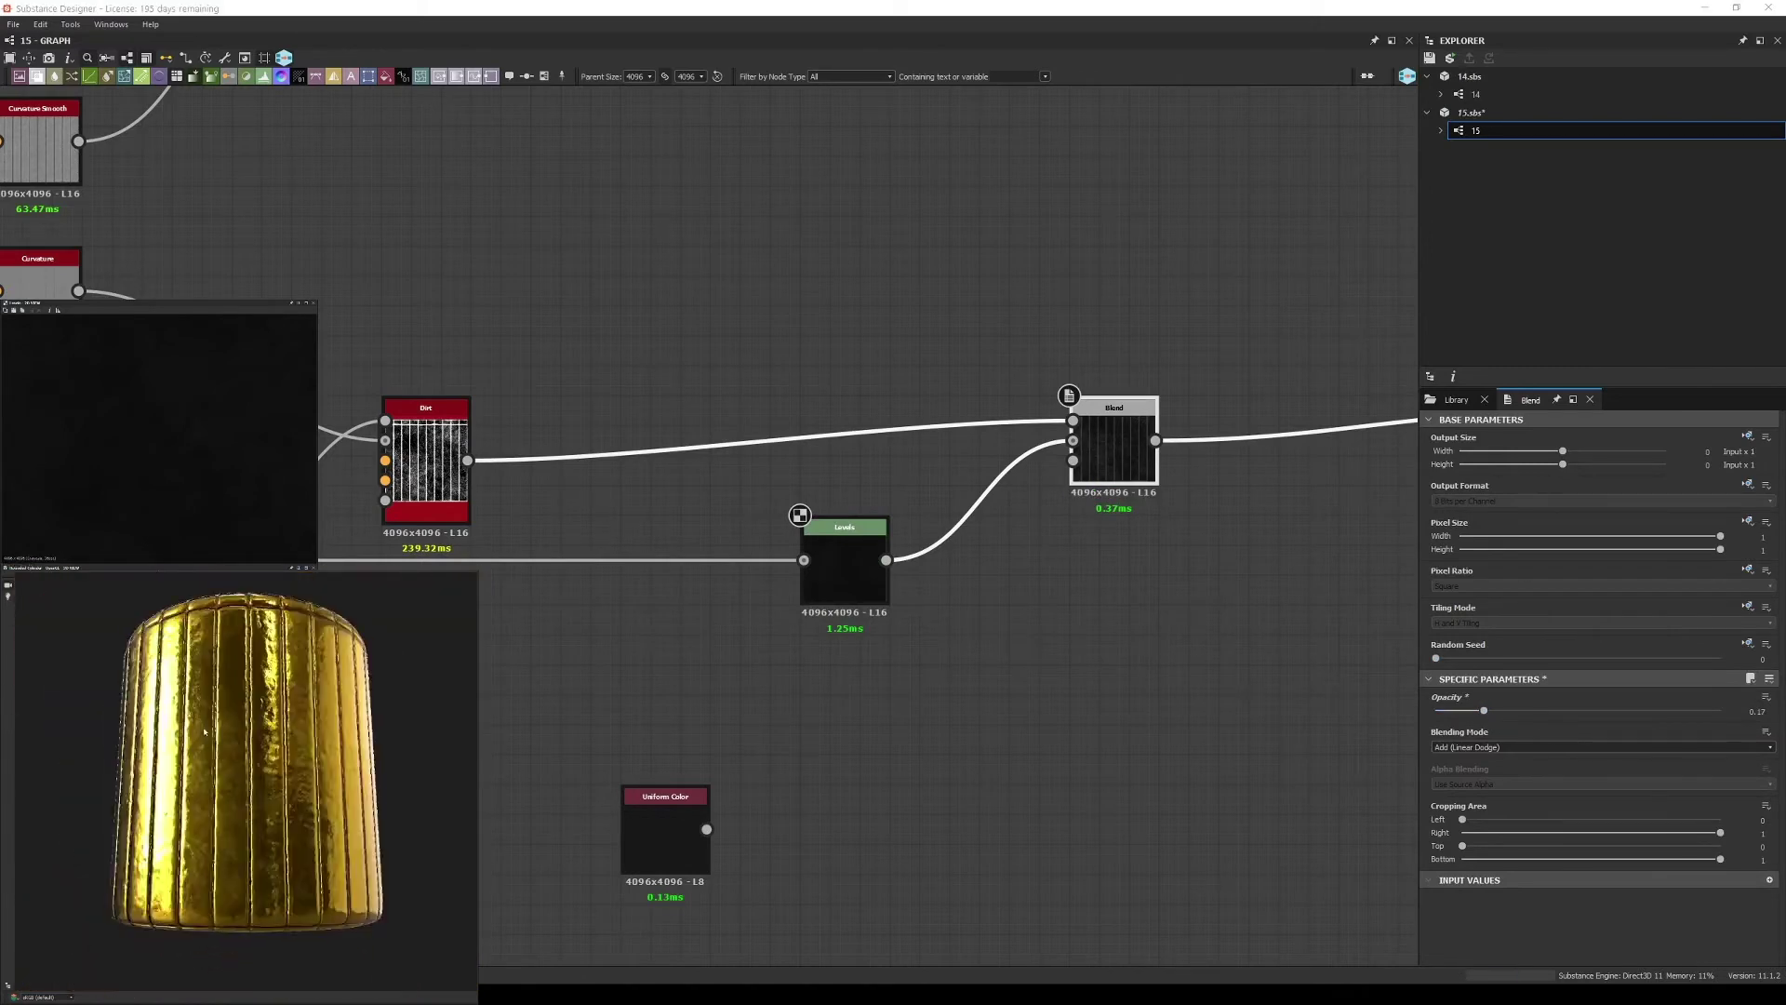
pyautogui.press('Return')
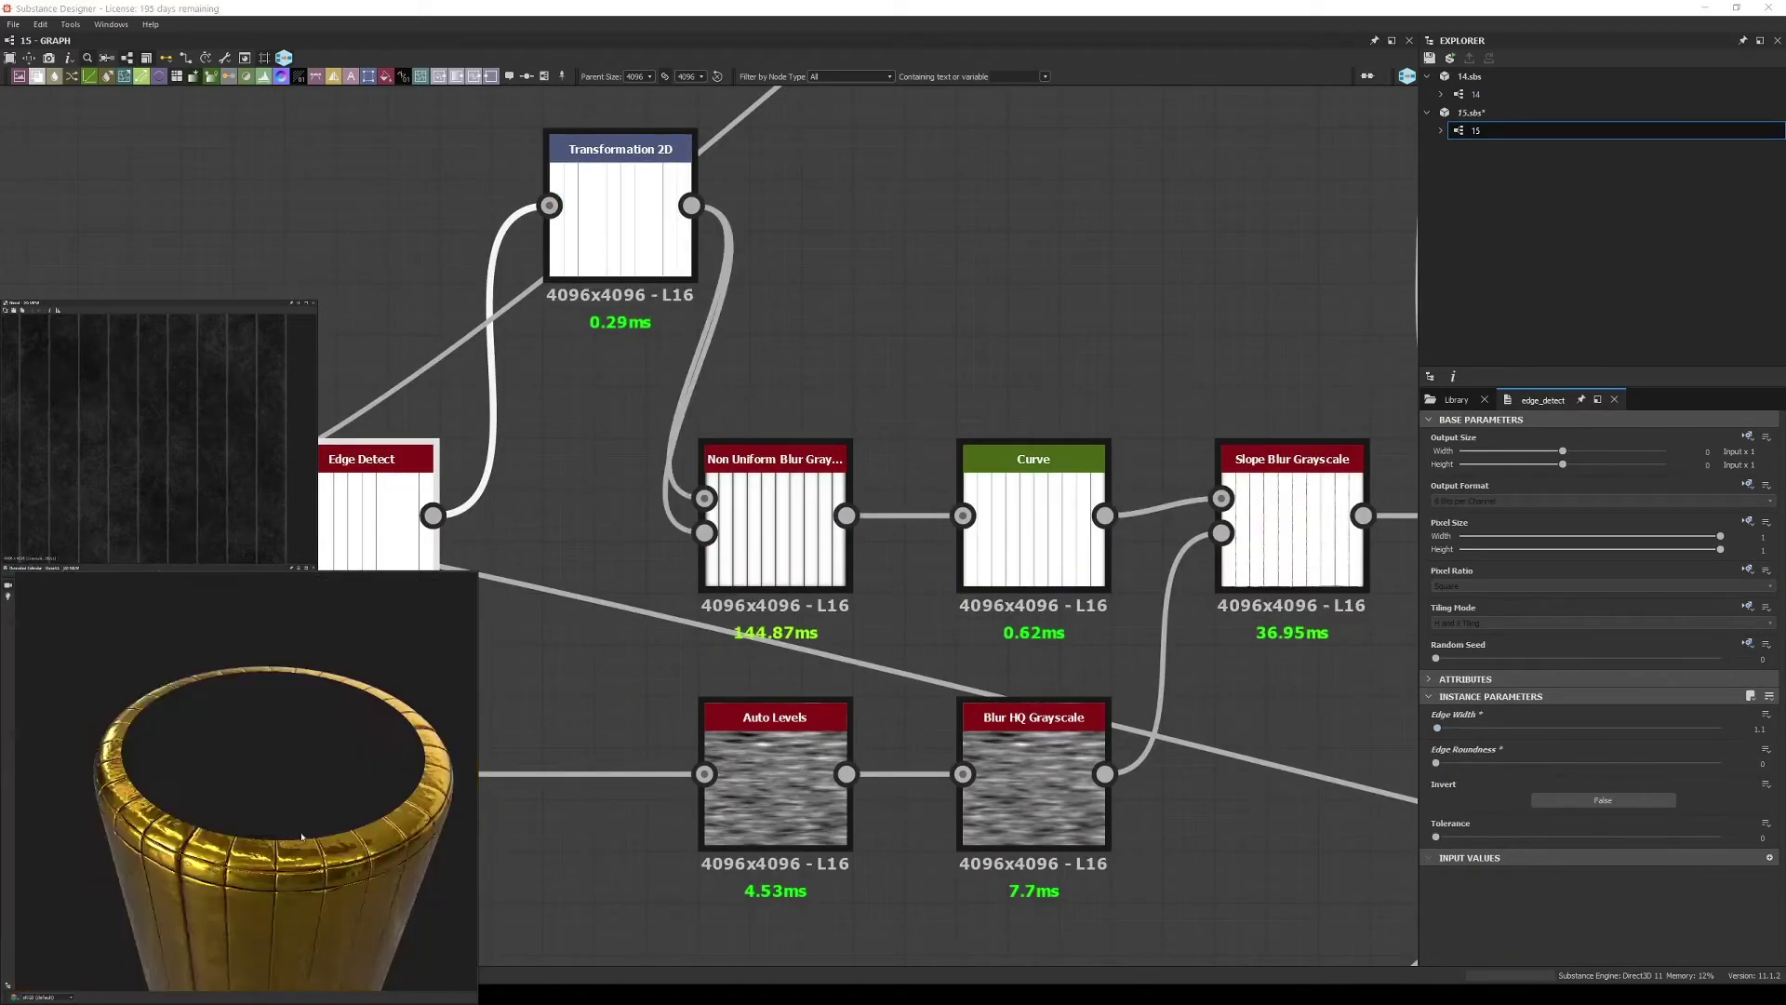
pyautogui.scroll(-3, 826, 584)
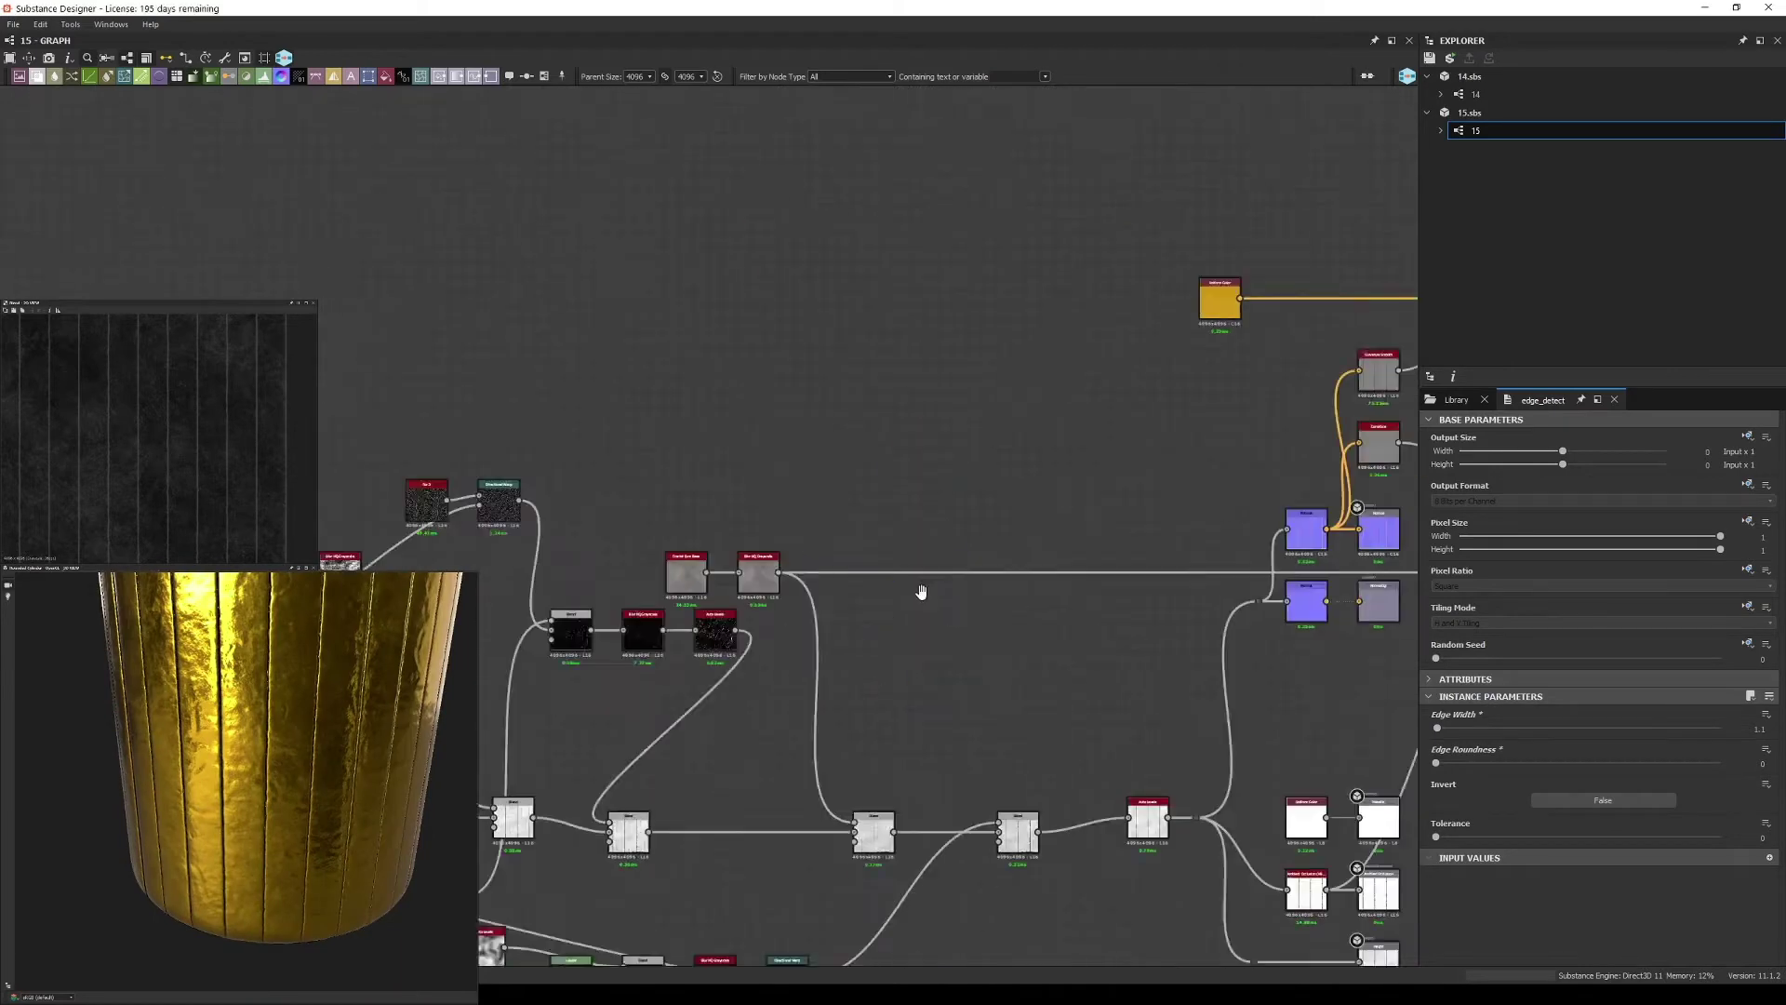
# - Add a Gradient Linear 2 node and check the Non Uniform Blur and Directional Warp outputs
pyautogui.scroll(-2, 691, 635)
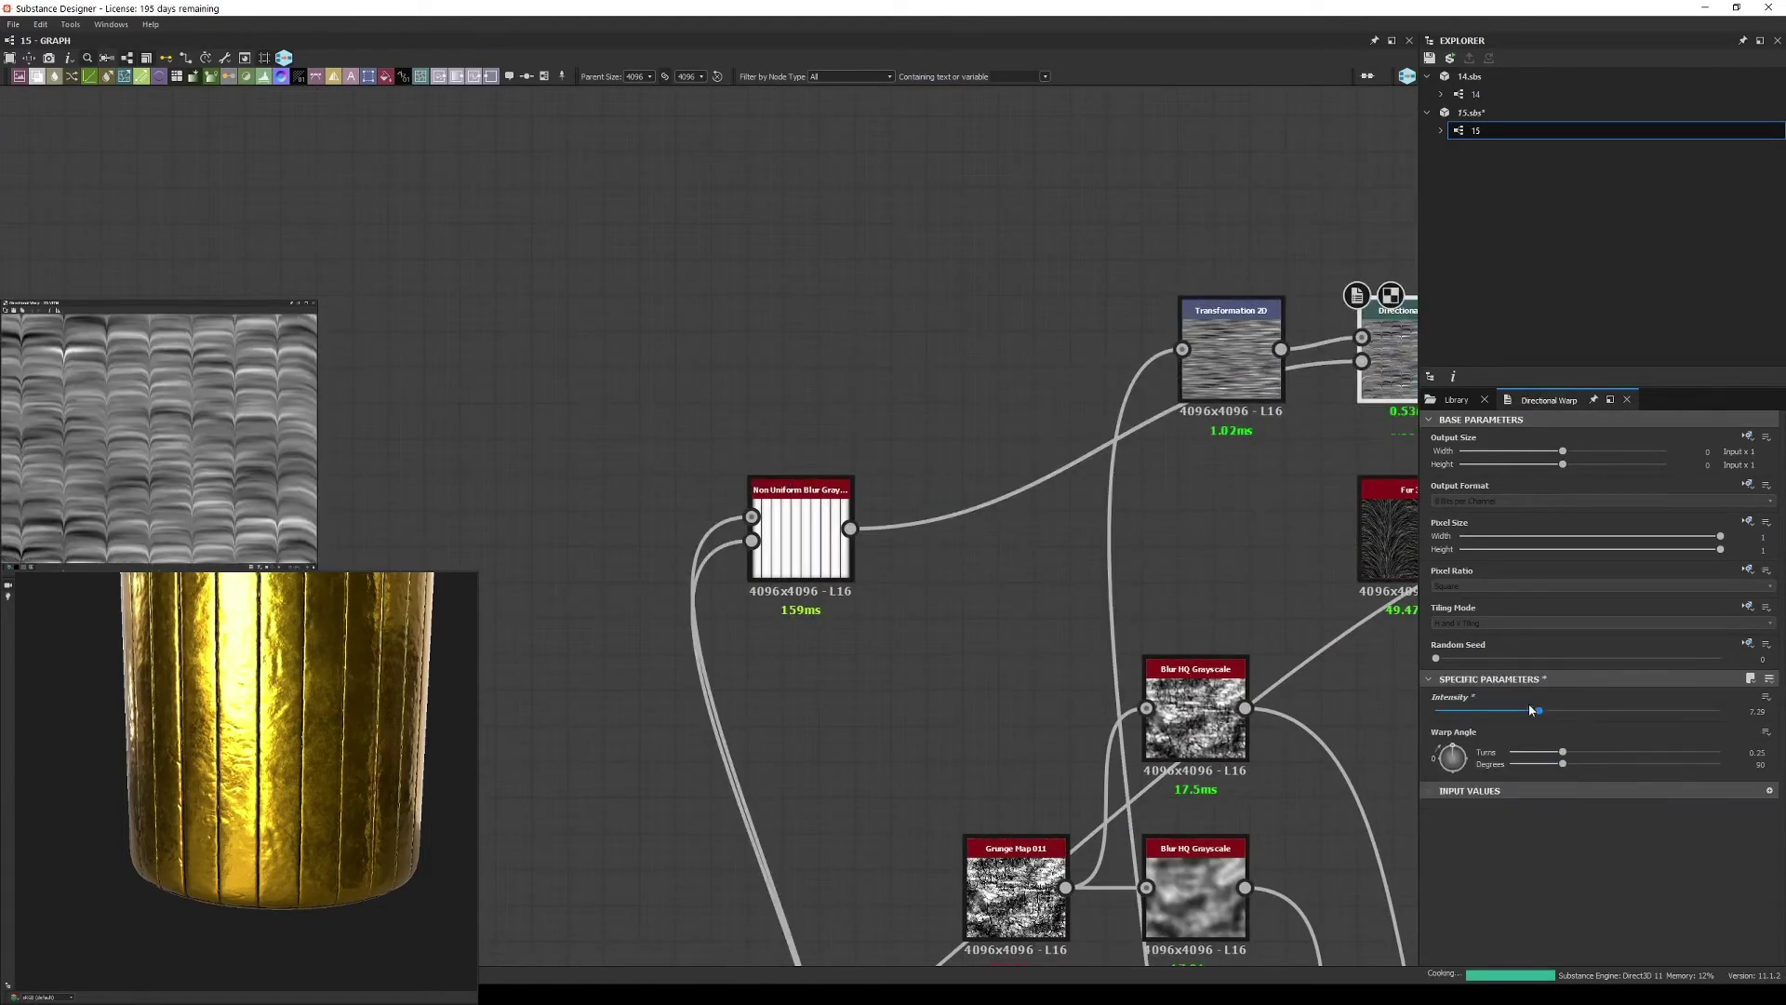
pyautogui.press('space')
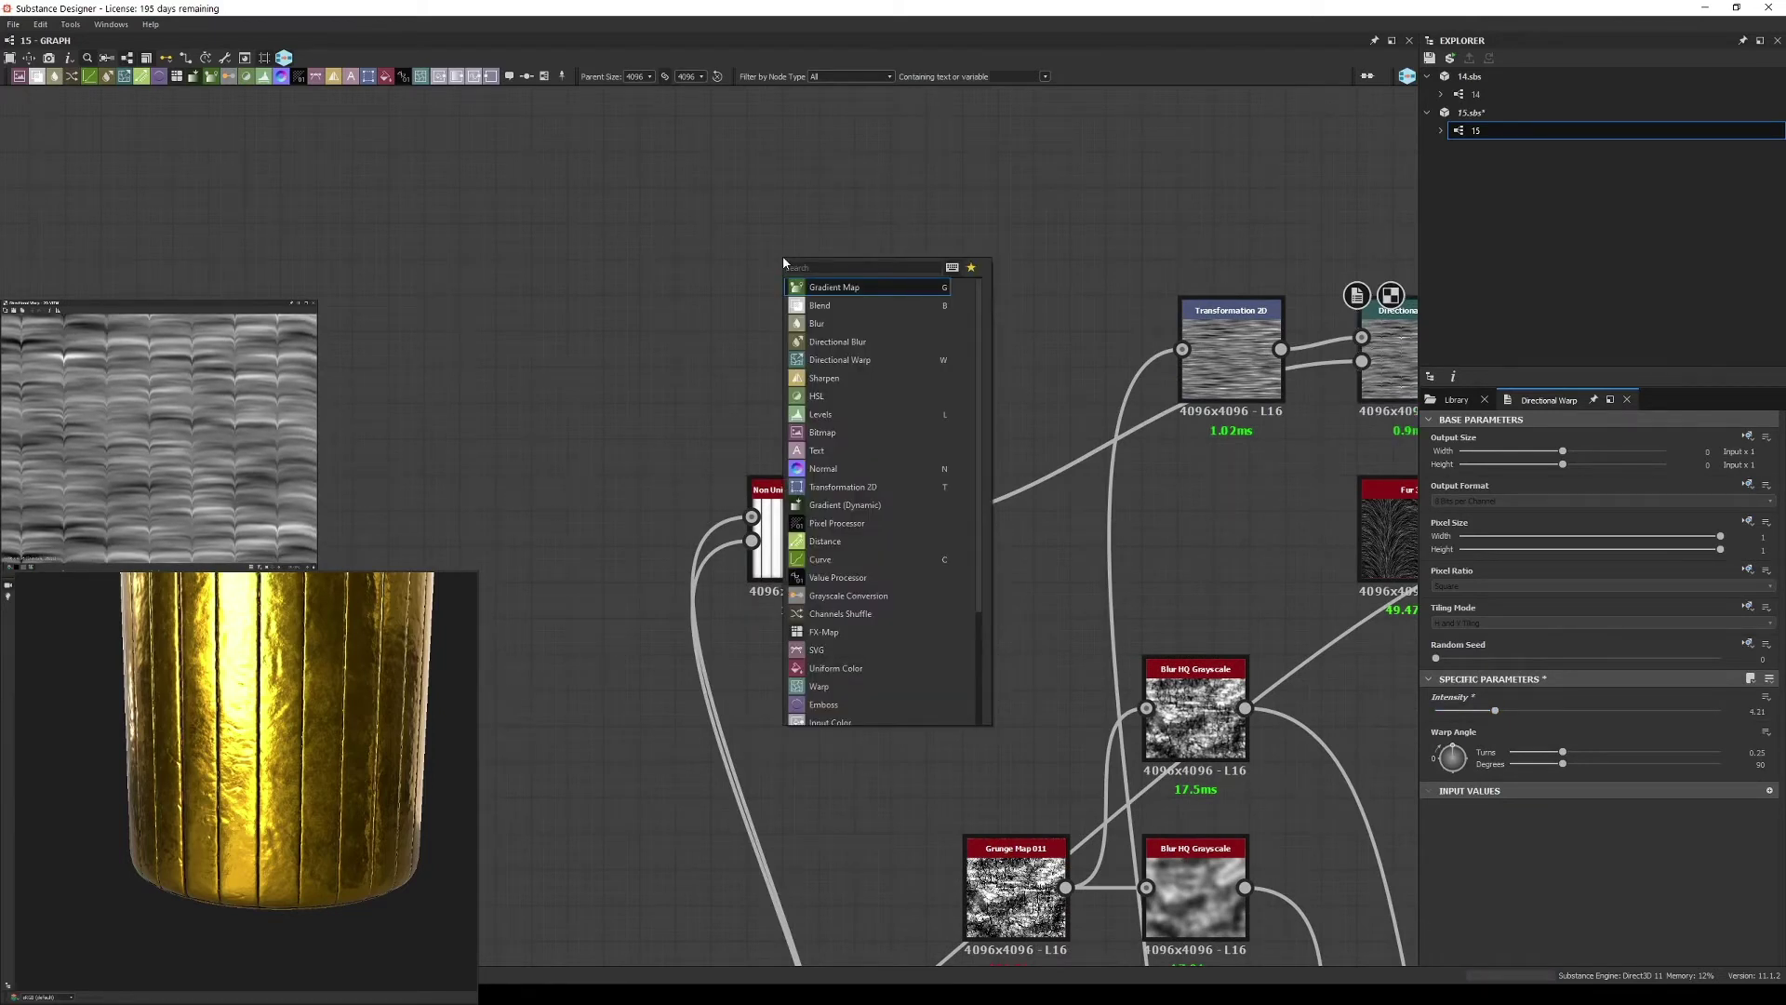
pyautogui.write('gradient linear')
pyautogui.press('Return')
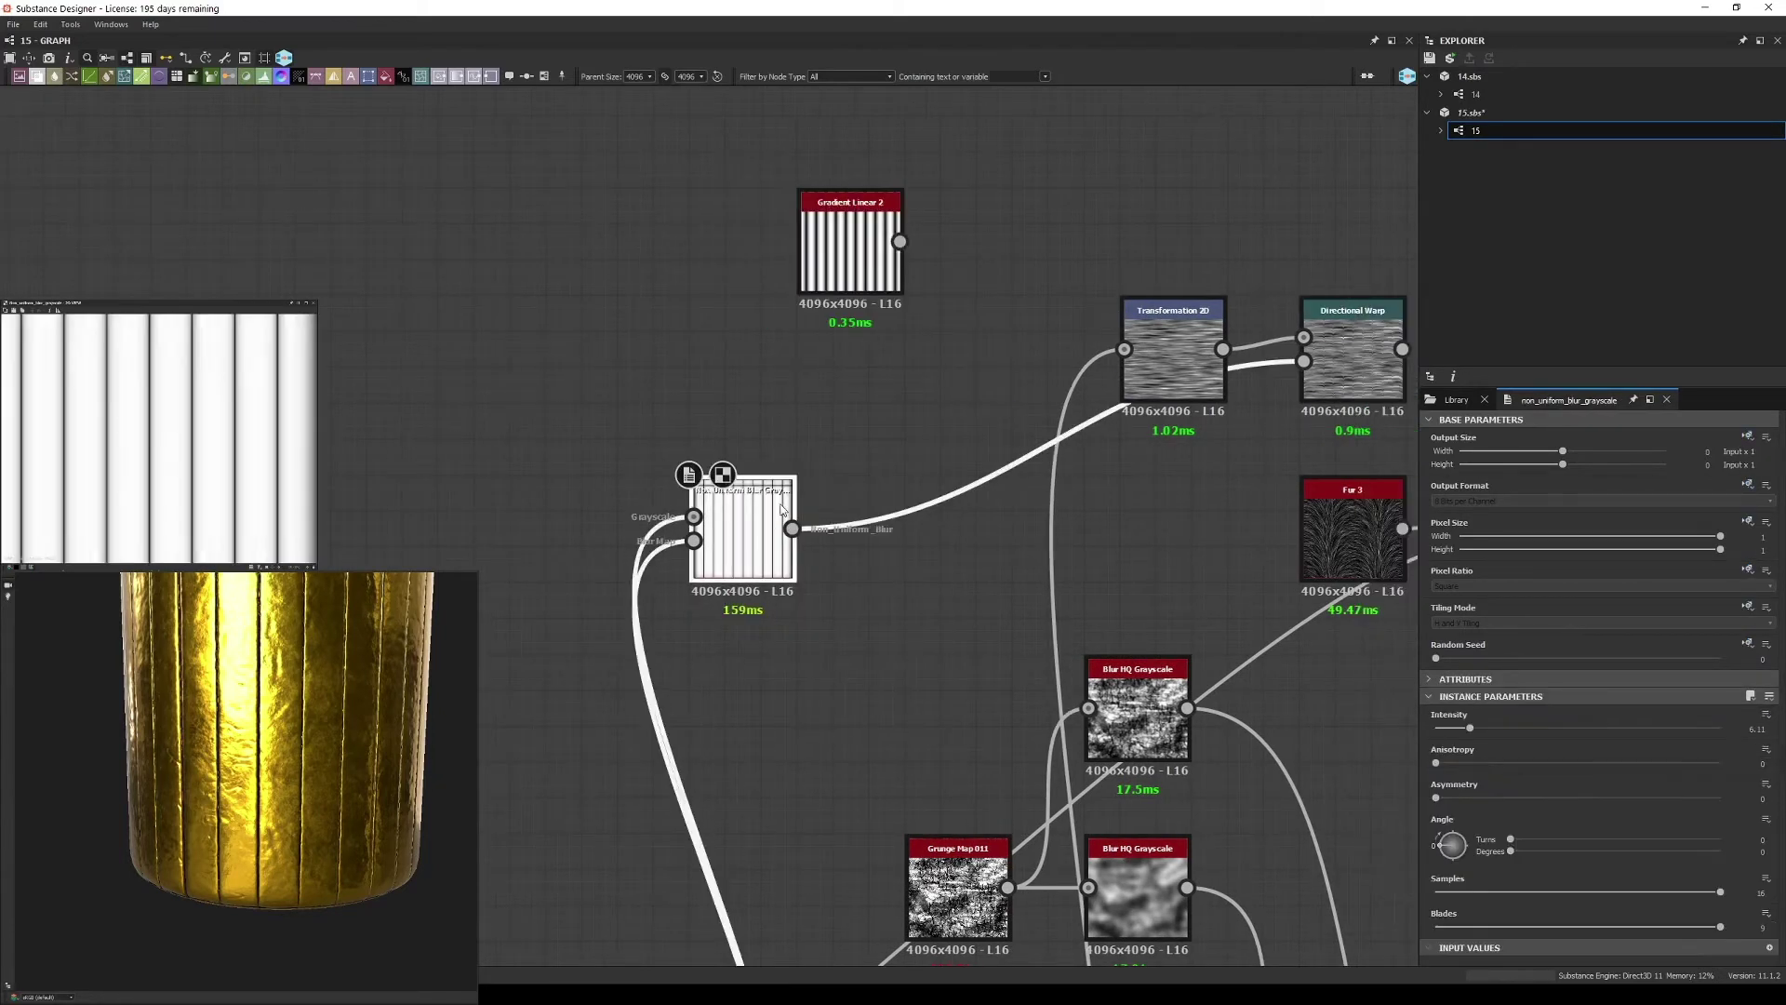
pyautogui.click(742, 521)
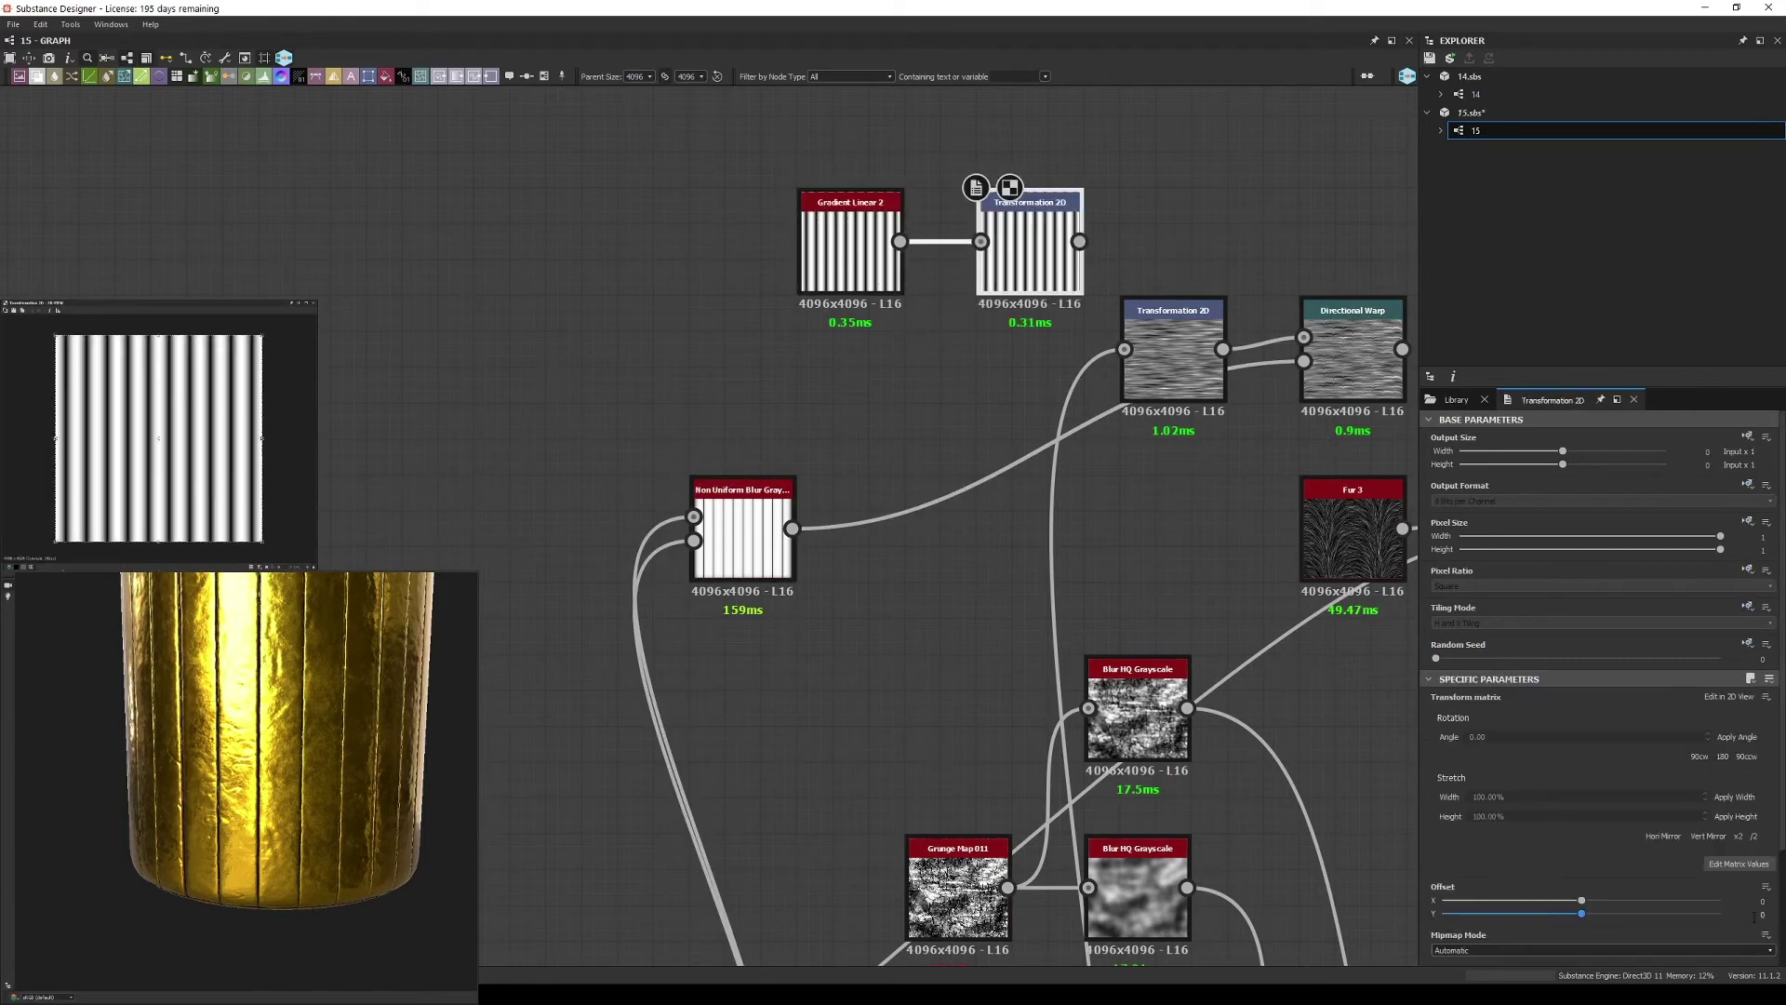
pyautogui.click(742, 507)
pyautogui.click(1352, 354)
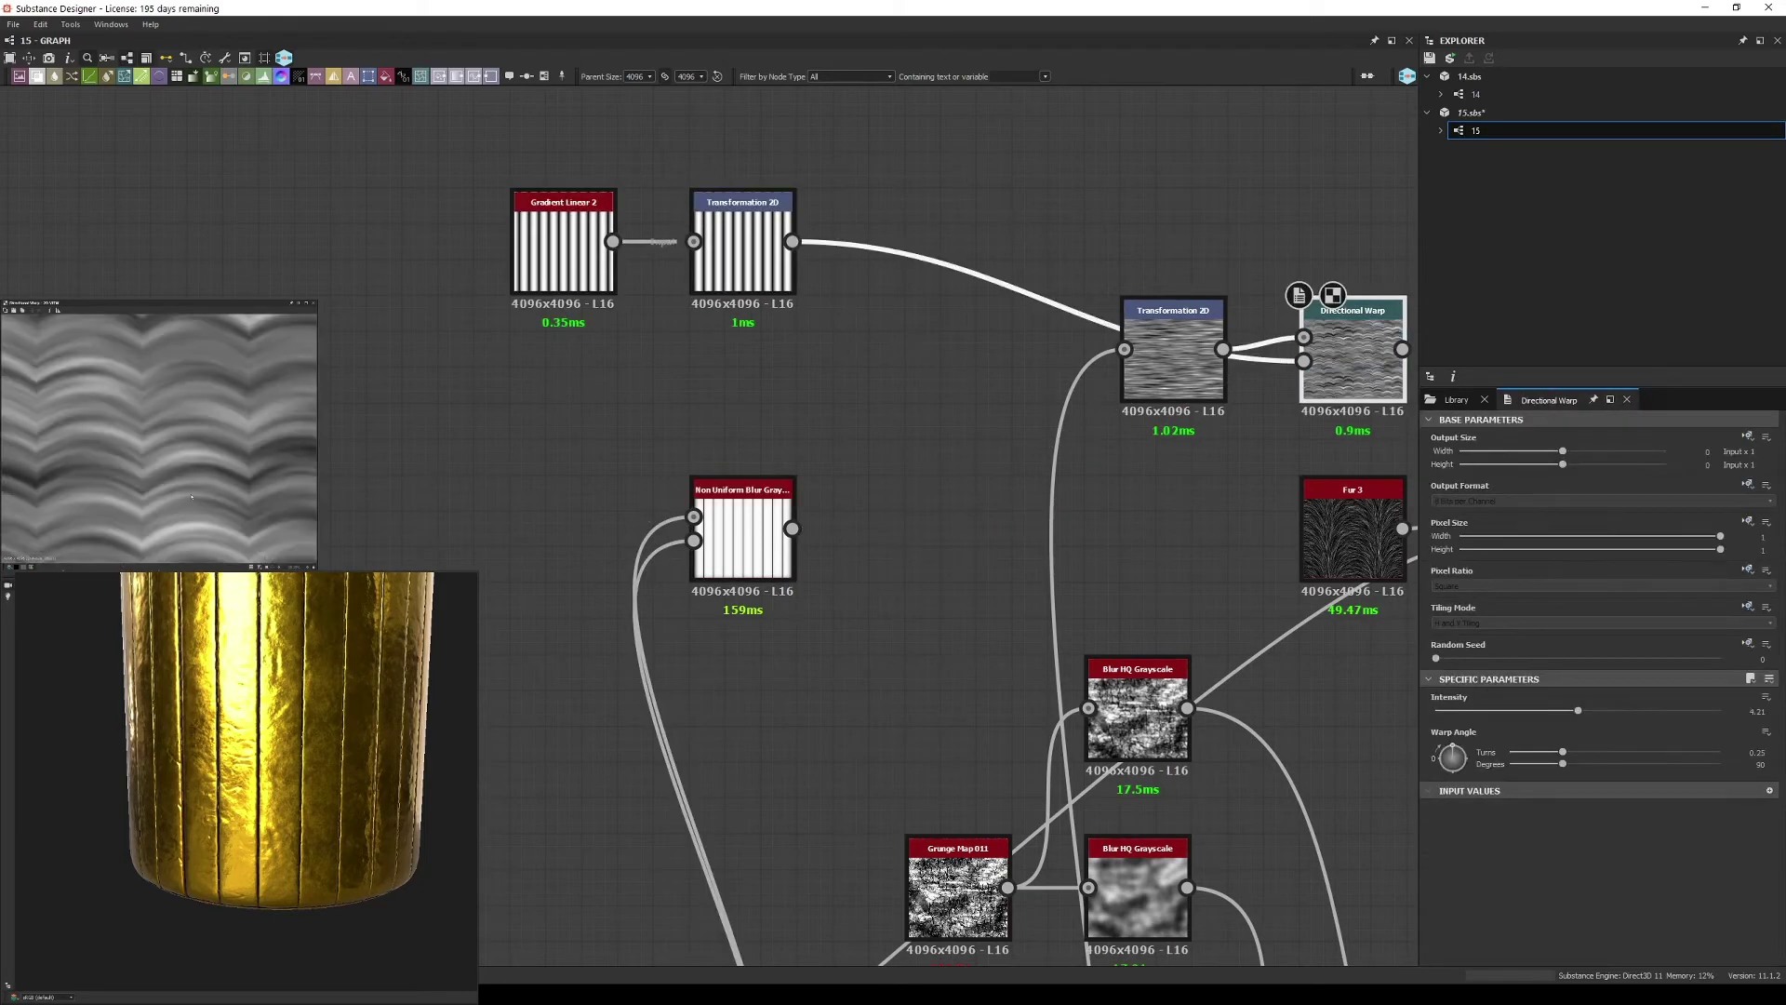
pyautogui.scroll(-3, 894, 576)
# - Add a Subtract-mode Blend at 0.87 opacity after the warped stripes and position it
pyautogui.click(1600, 747)
pyautogui.click(1465, 773)
pyautogui.moveTo(1721, 711); pyautogui.dragTo(1682, 711)
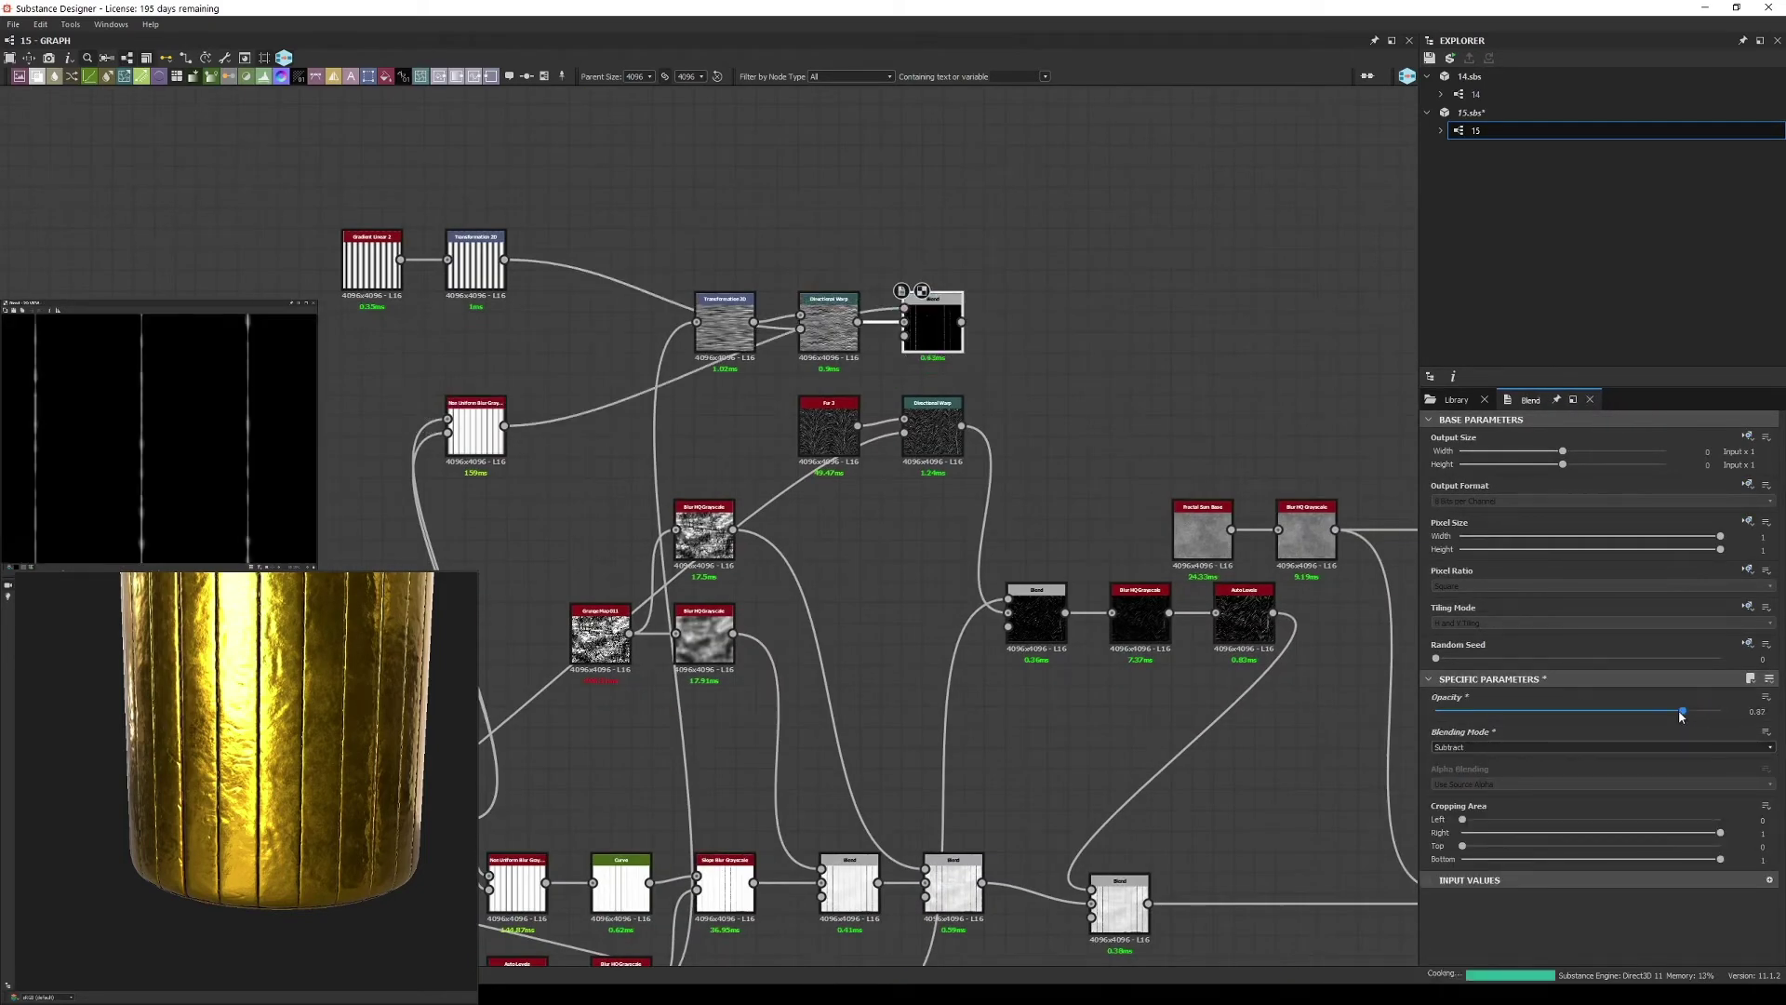
pyautogui.moveTo(1133, 916); pyautogui.dragTo(938, 770, button='middle')
pyautogui.moveTo(938, 770); pyautogui.dragTo(1001, 742)
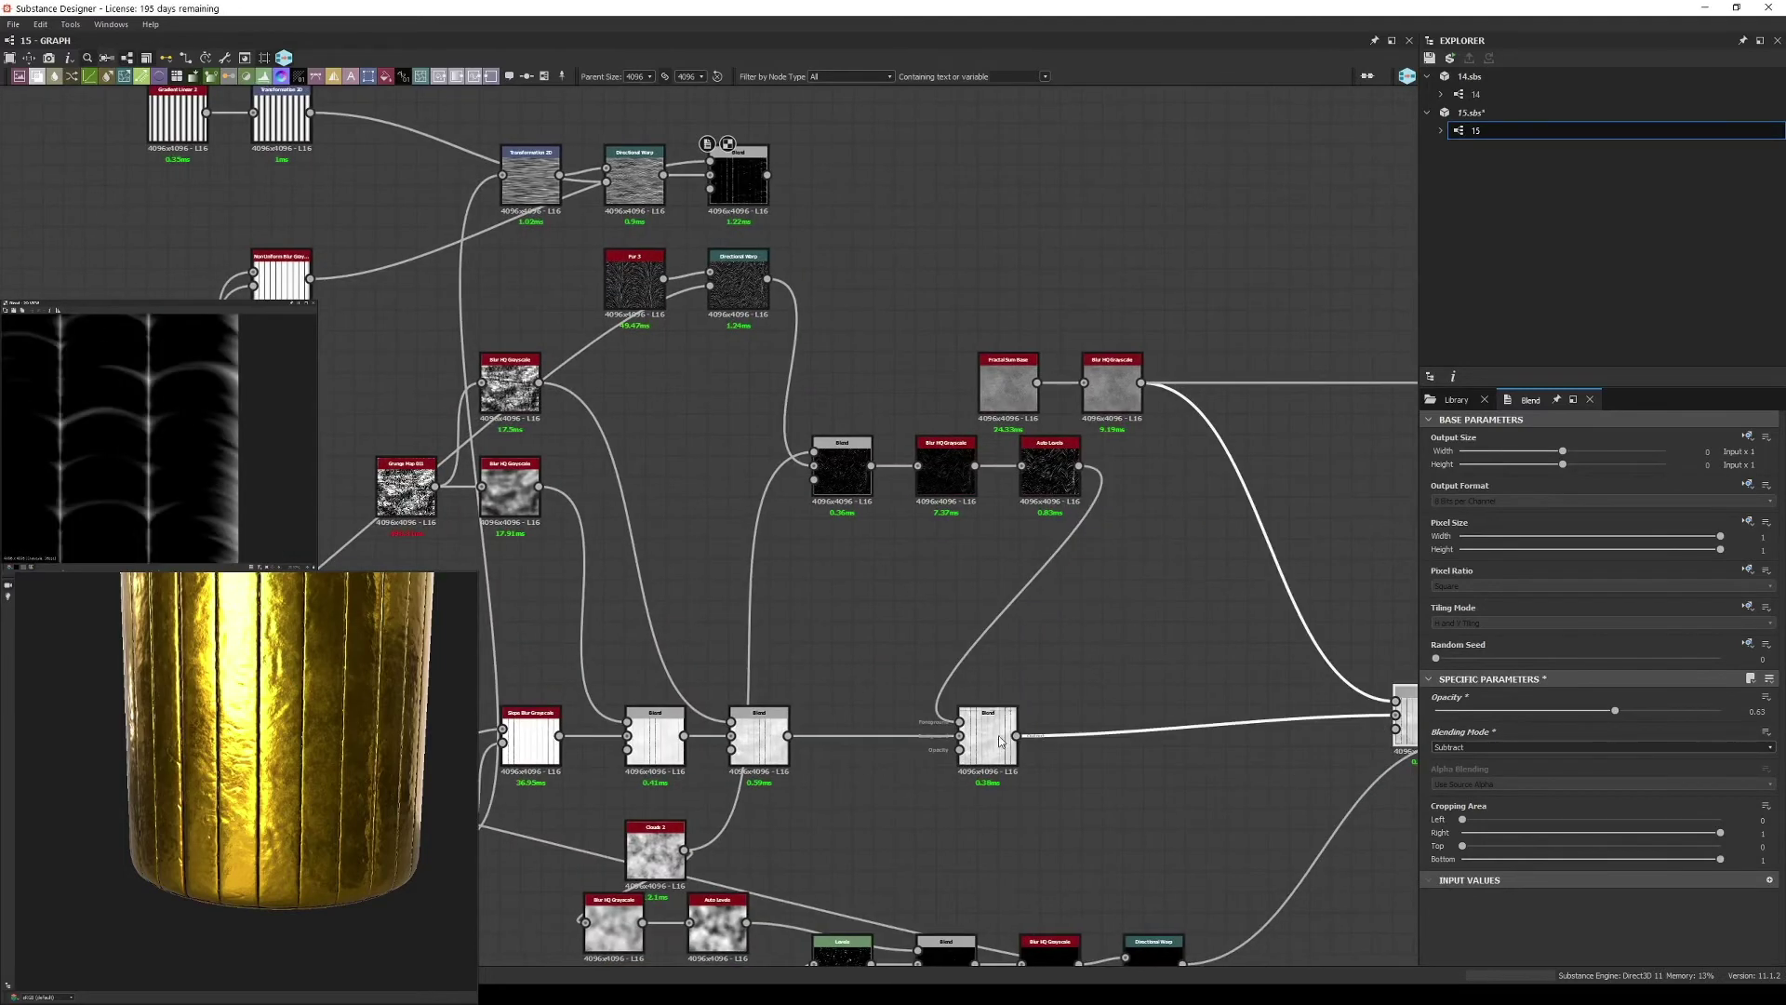
pyautogui.click(1600, 747)
pyautogui.click(1465, 773)
pyautogui.scroll(3, 1238, 735)
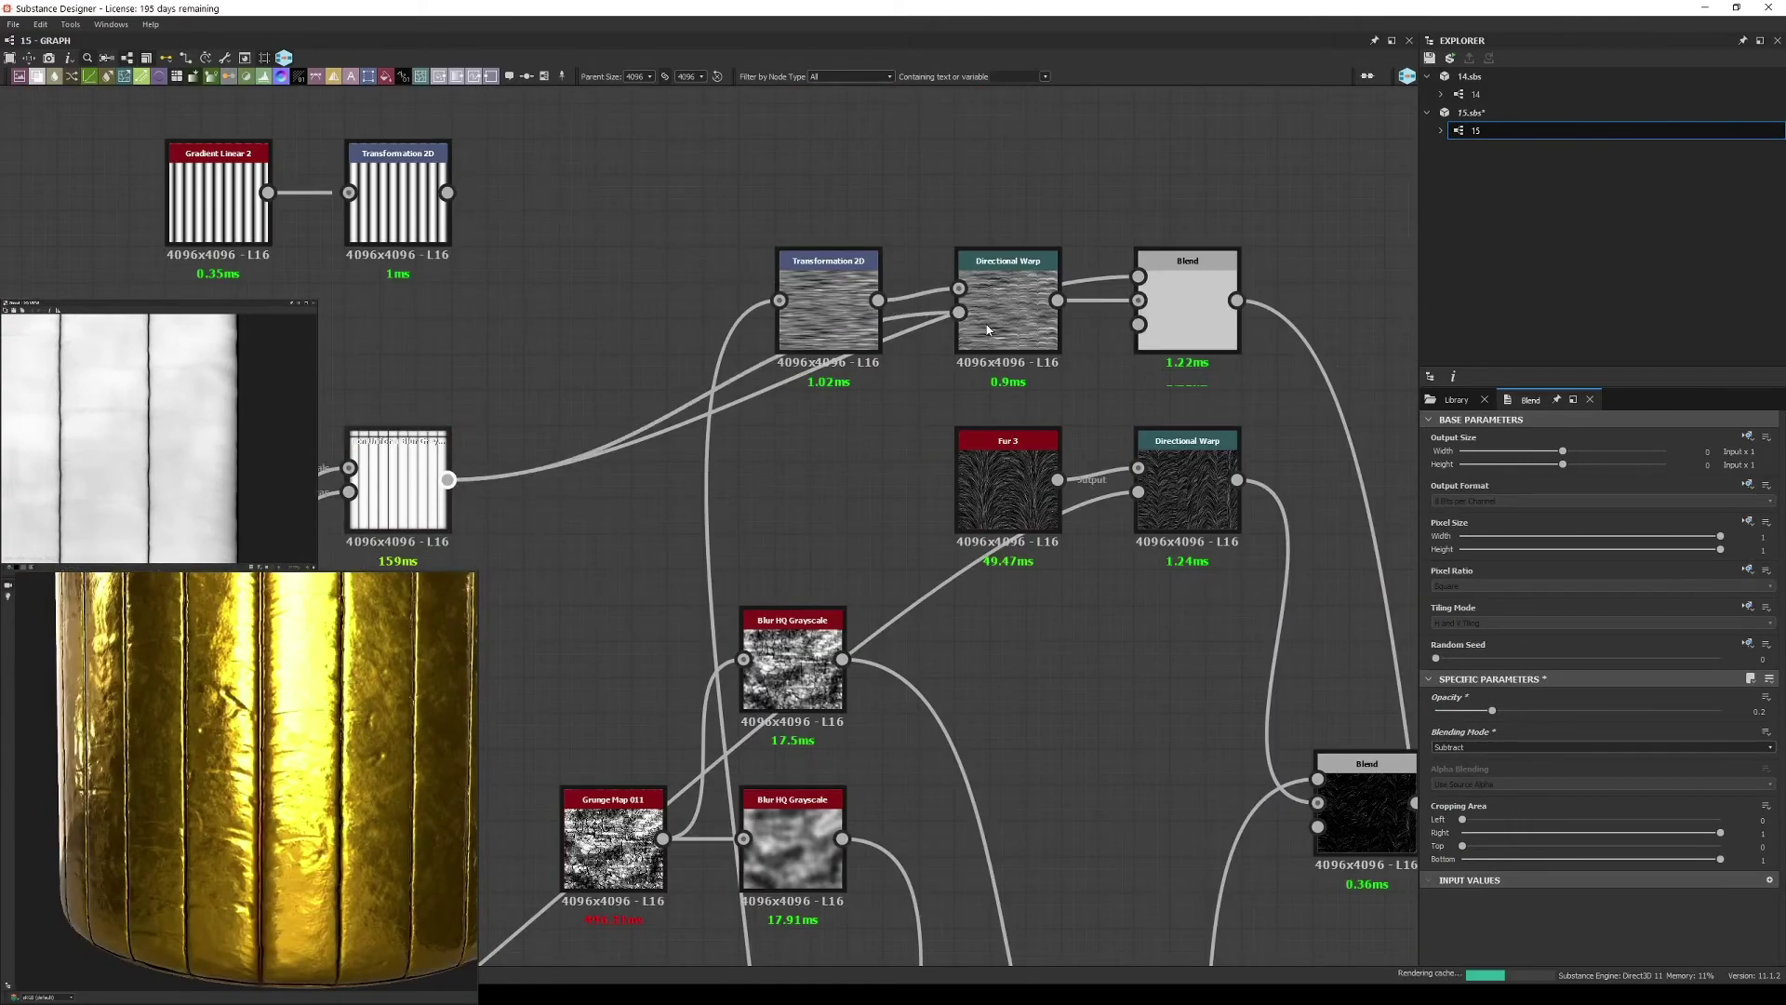
pyautogui.scroll(-3, 279, 791)
pyautogui.scroll(2, 298, 809)
pyautogui.scroll(5, 314, 828)
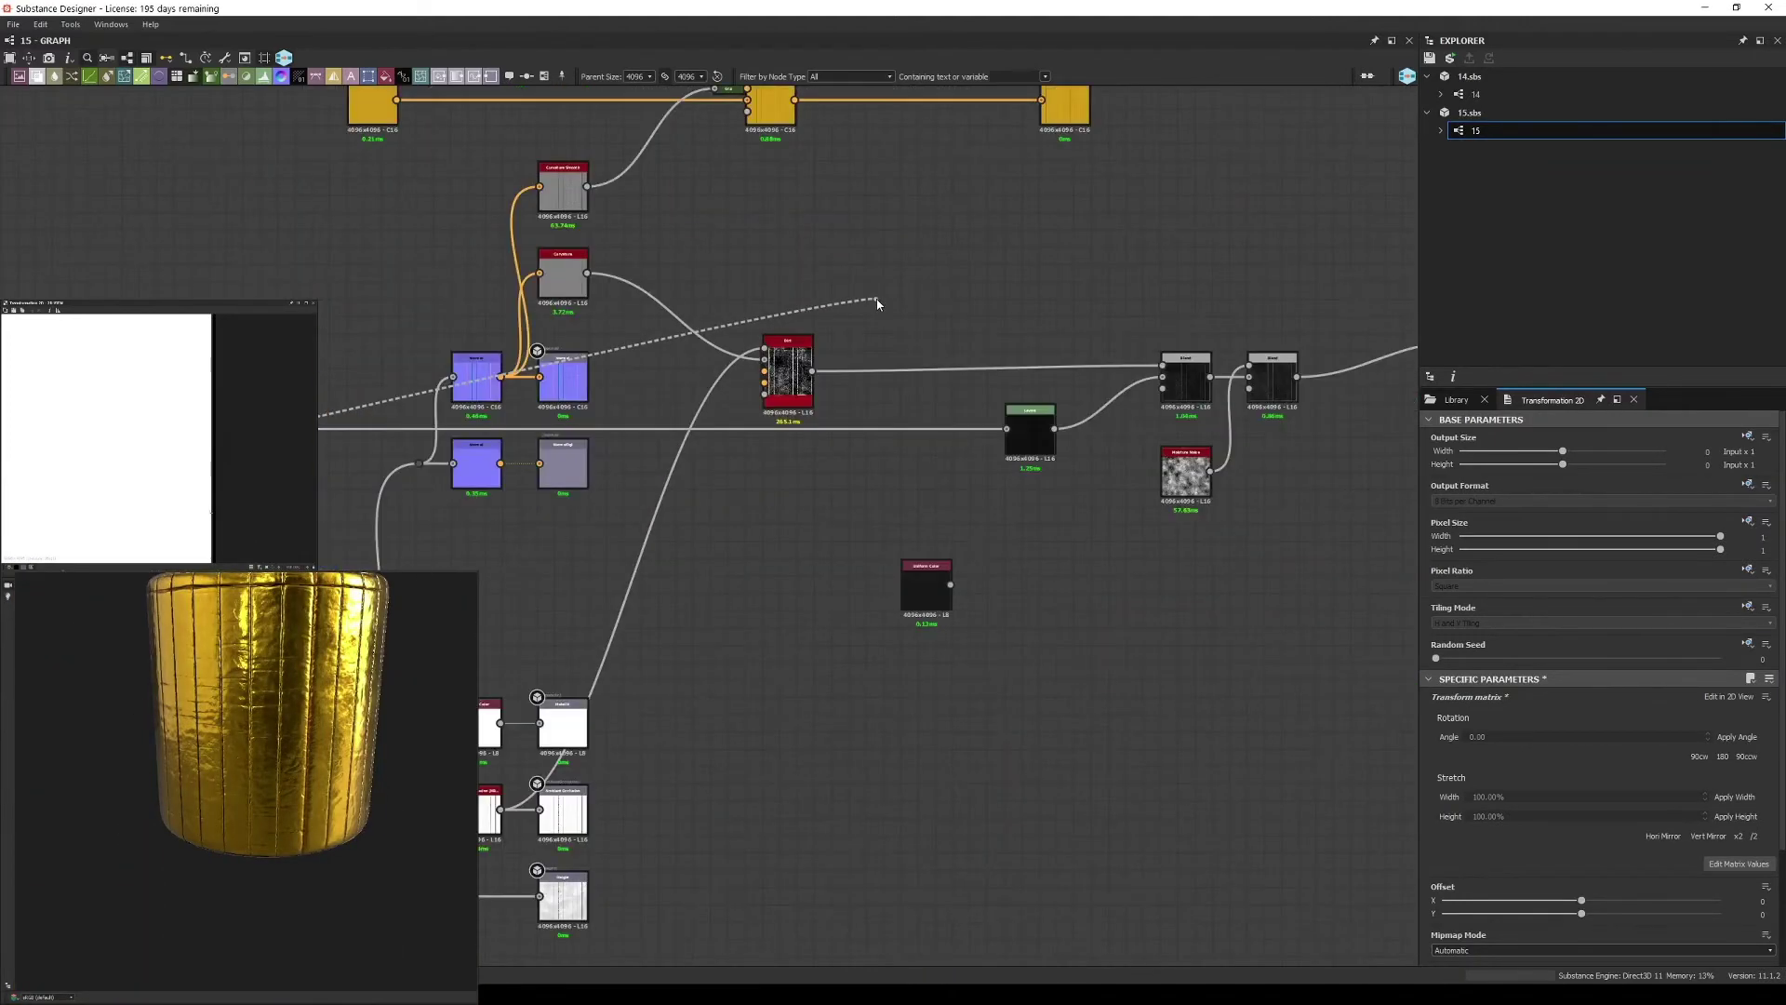
# - Set the colour Blend to Add (Linear Dodge) with opacity around 0.1
pyautogui.click(1242, 674)
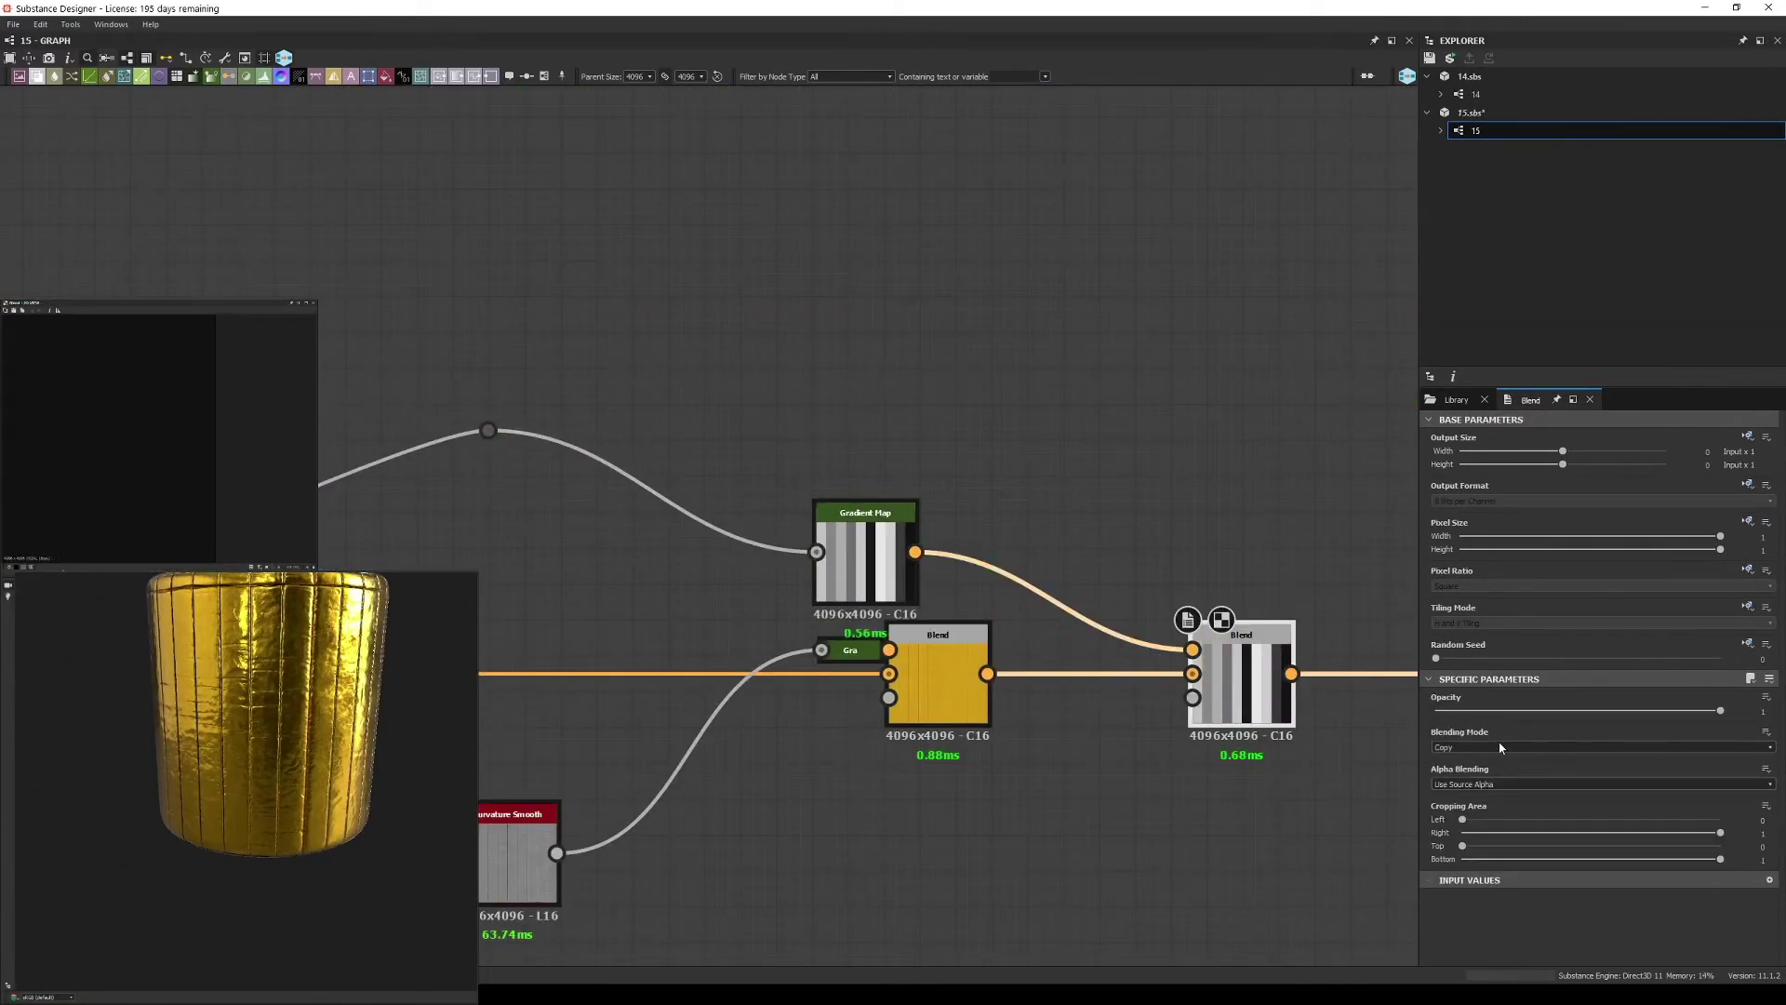
pyautogui.moveTo(1721, 711); pyautogui.dragTo(1457, 715)
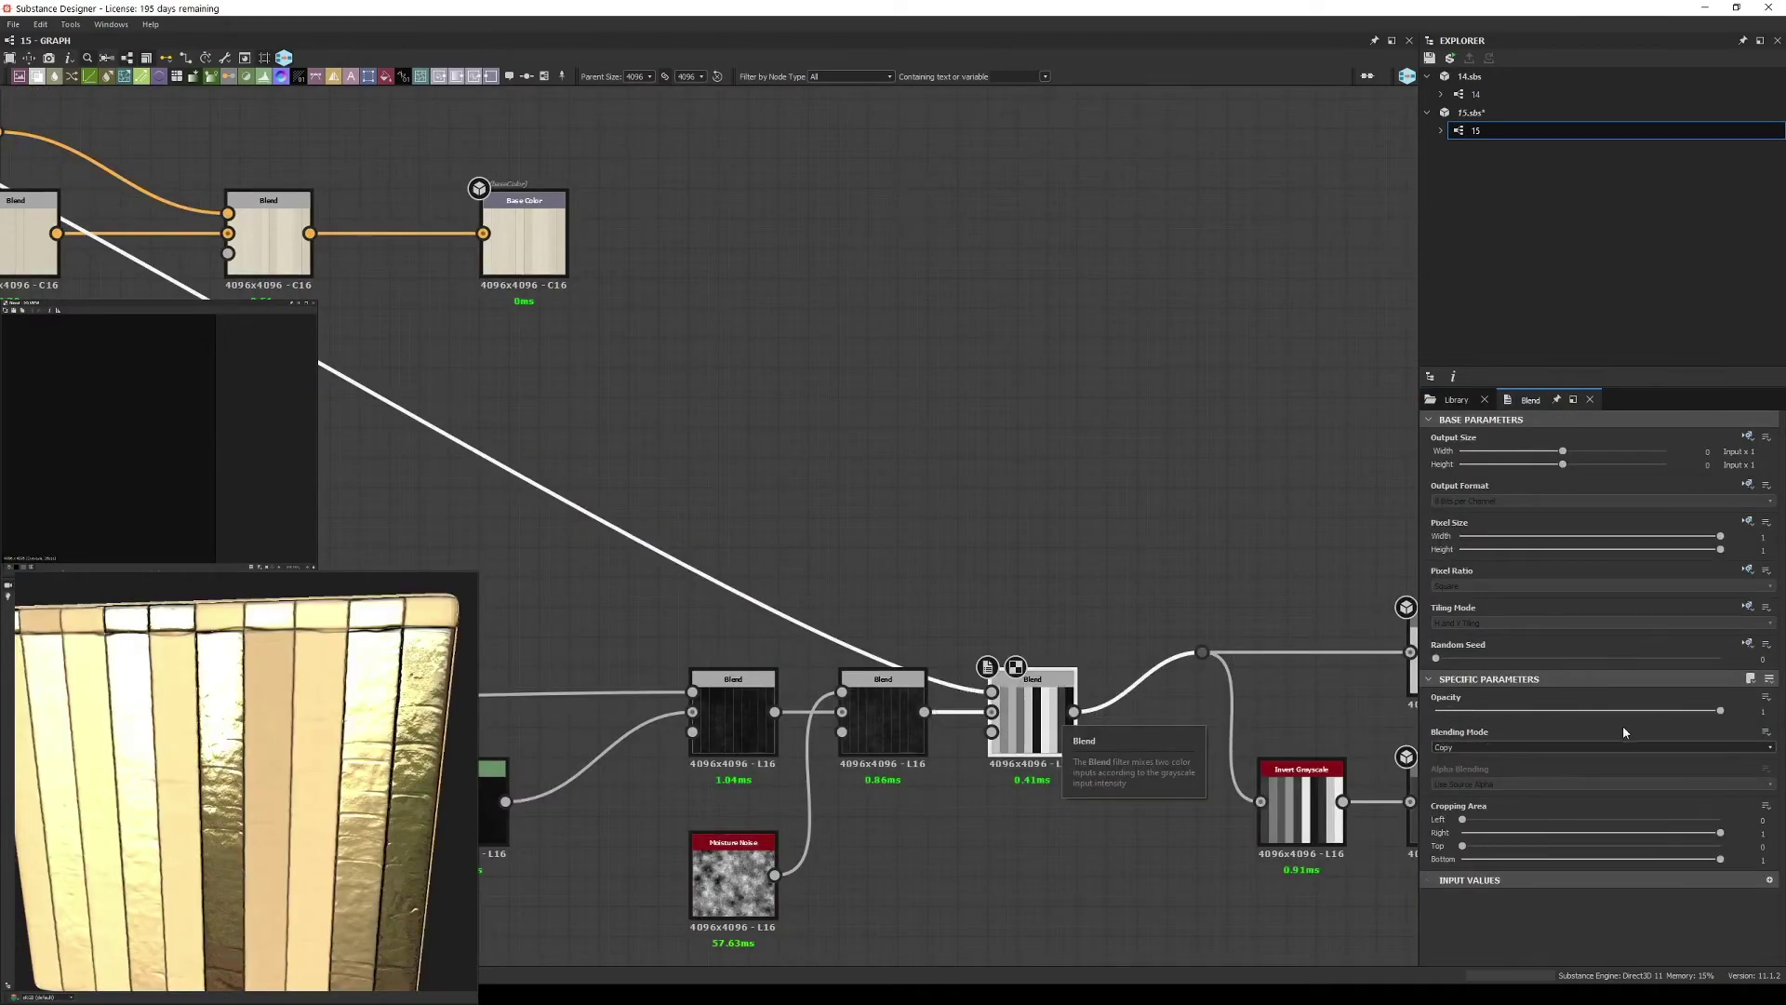
pyautogui.click(1458, 769)
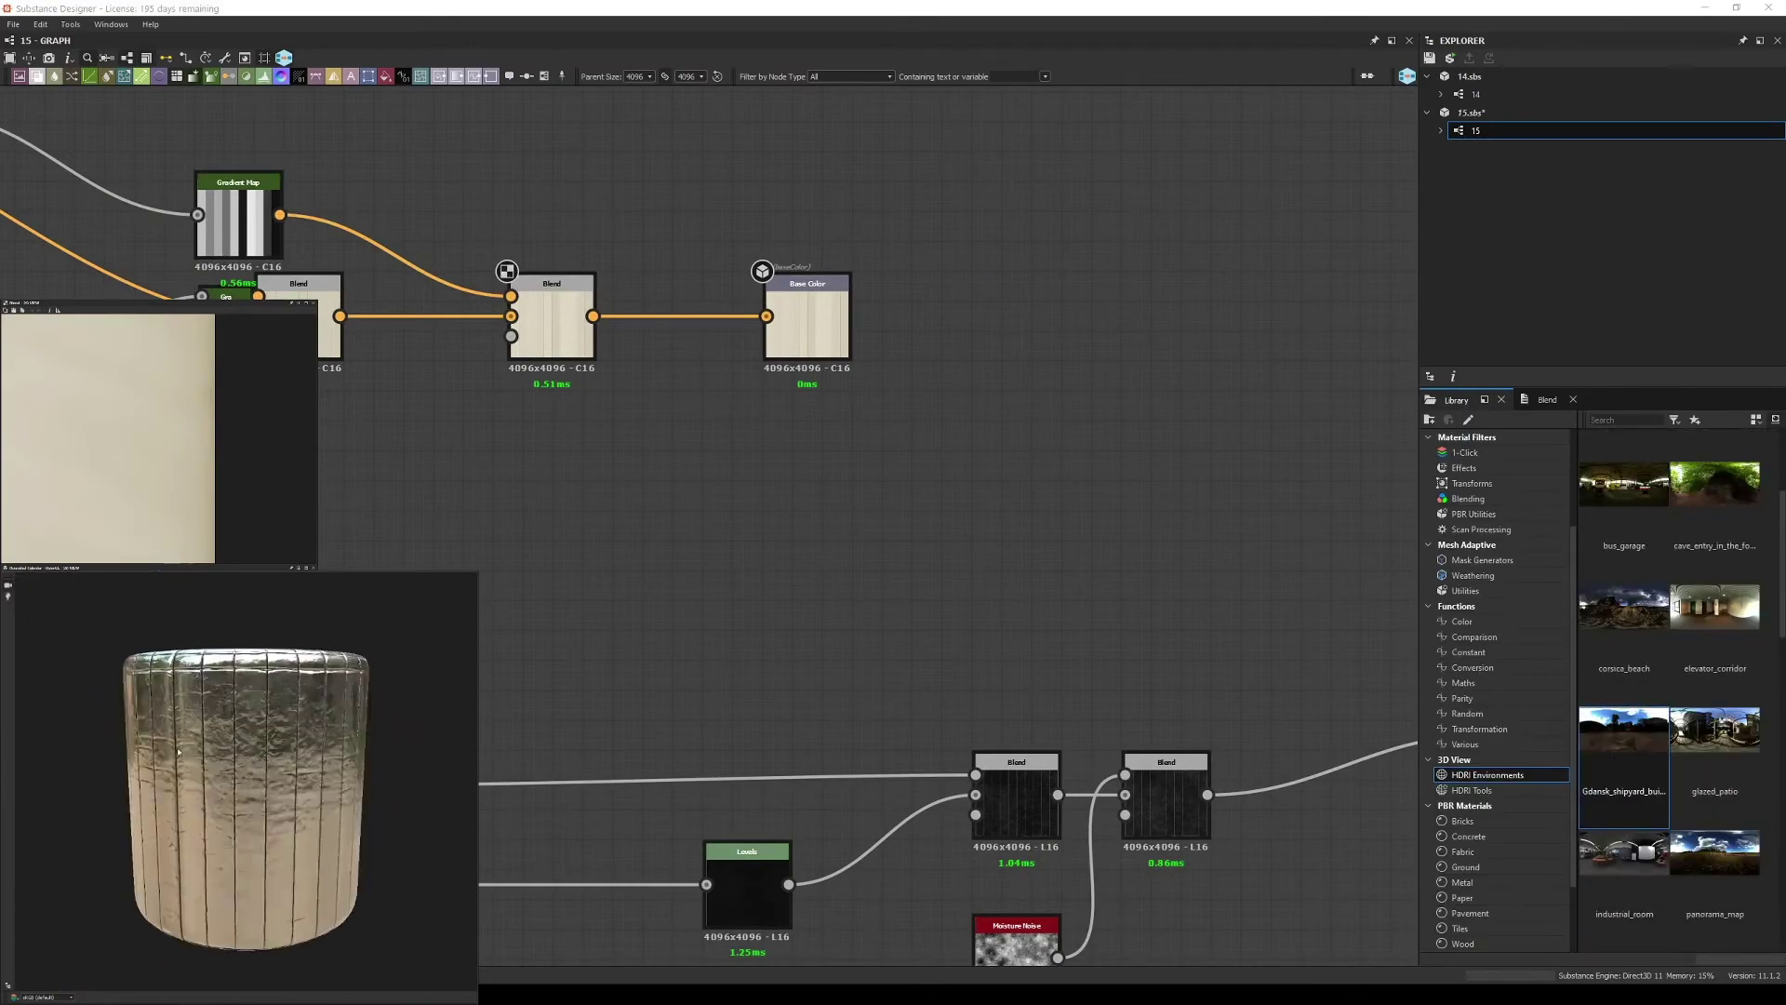
# - Wire the Levels output into the roughness branch and darken its low end for more gloss
pyautogui.moveTo(179, 752); pyautogui.dragTo(210, 744)
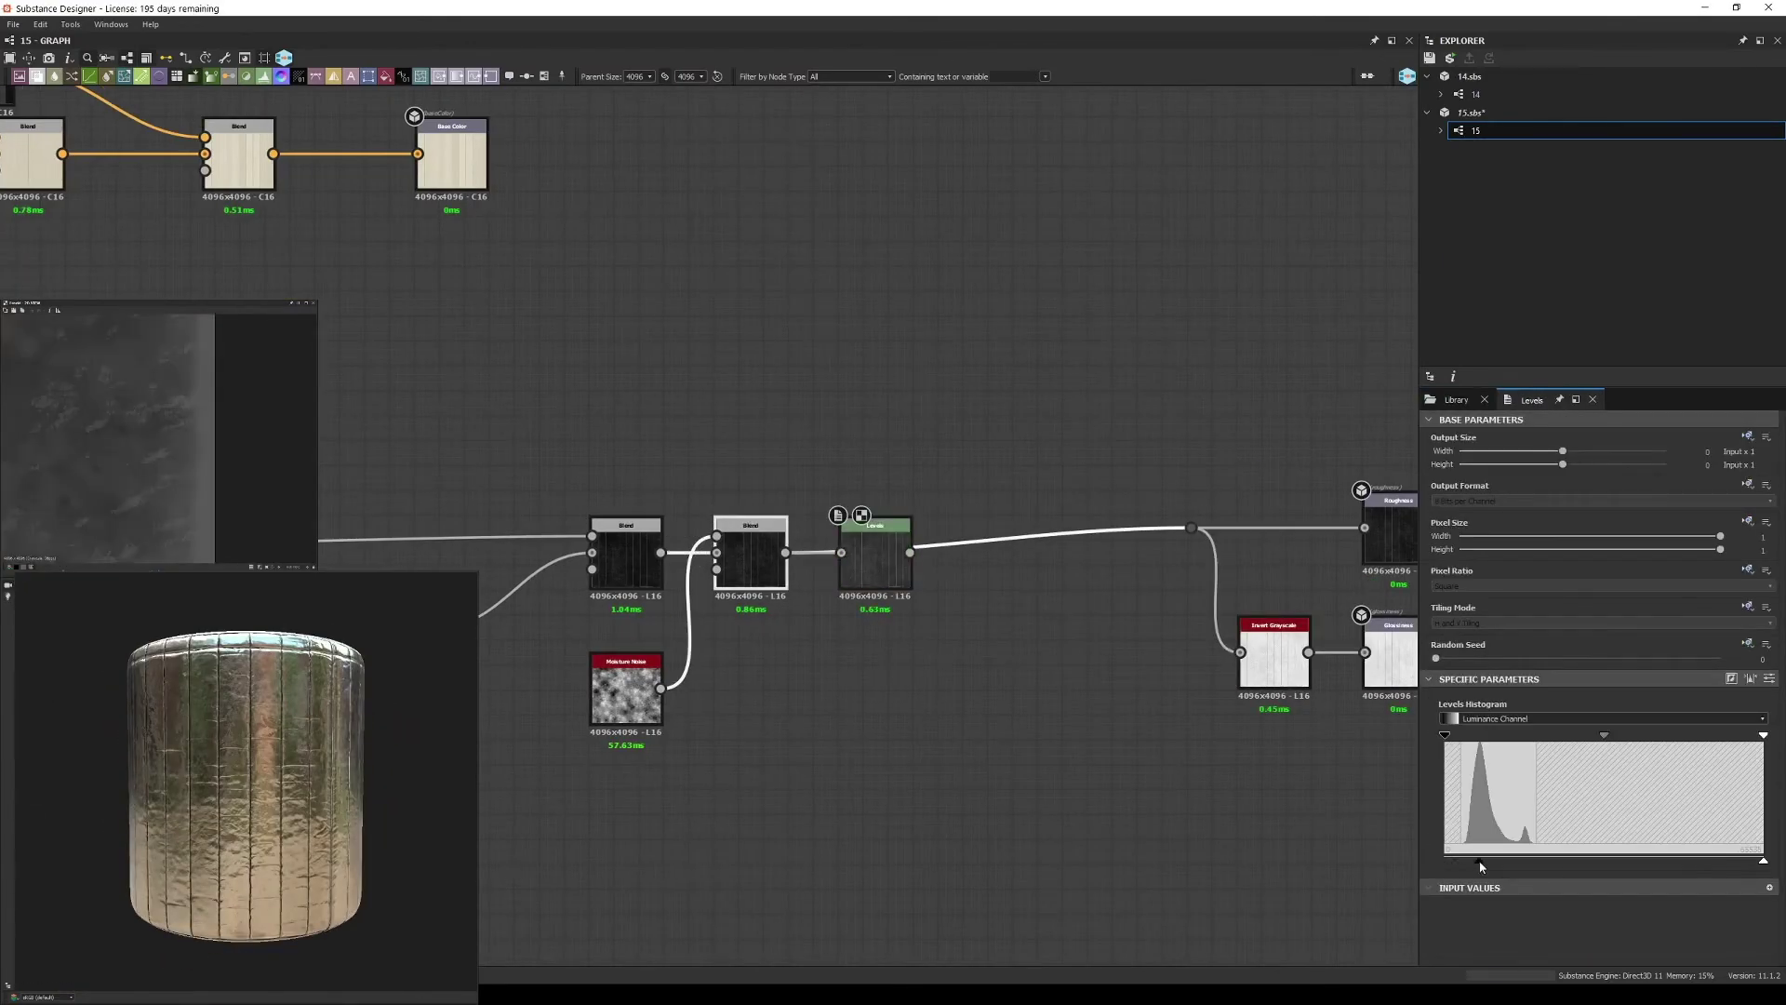
pyautogui.moveTo(1208, 533); pyautogui.dragTo(1192, 528)
pyautogui.moveTo(1533, 860); pyautogui.dragTo(1453, 854)
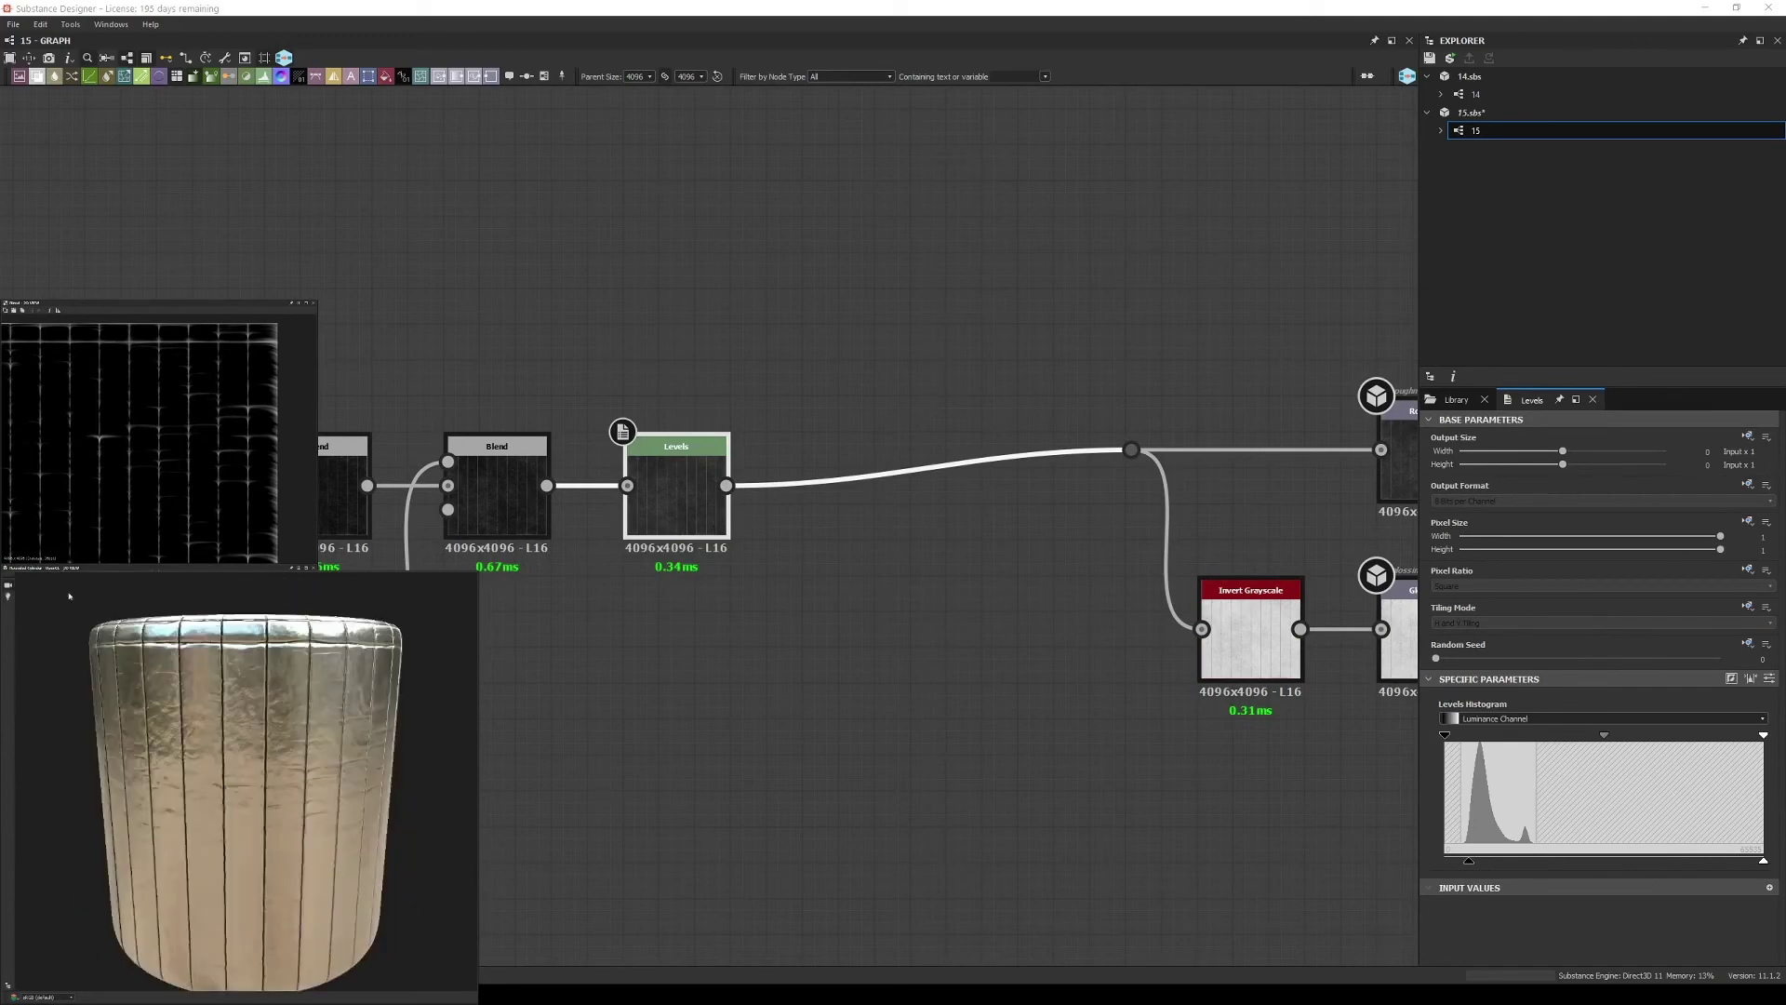
pyautogui.click(1456, 399)
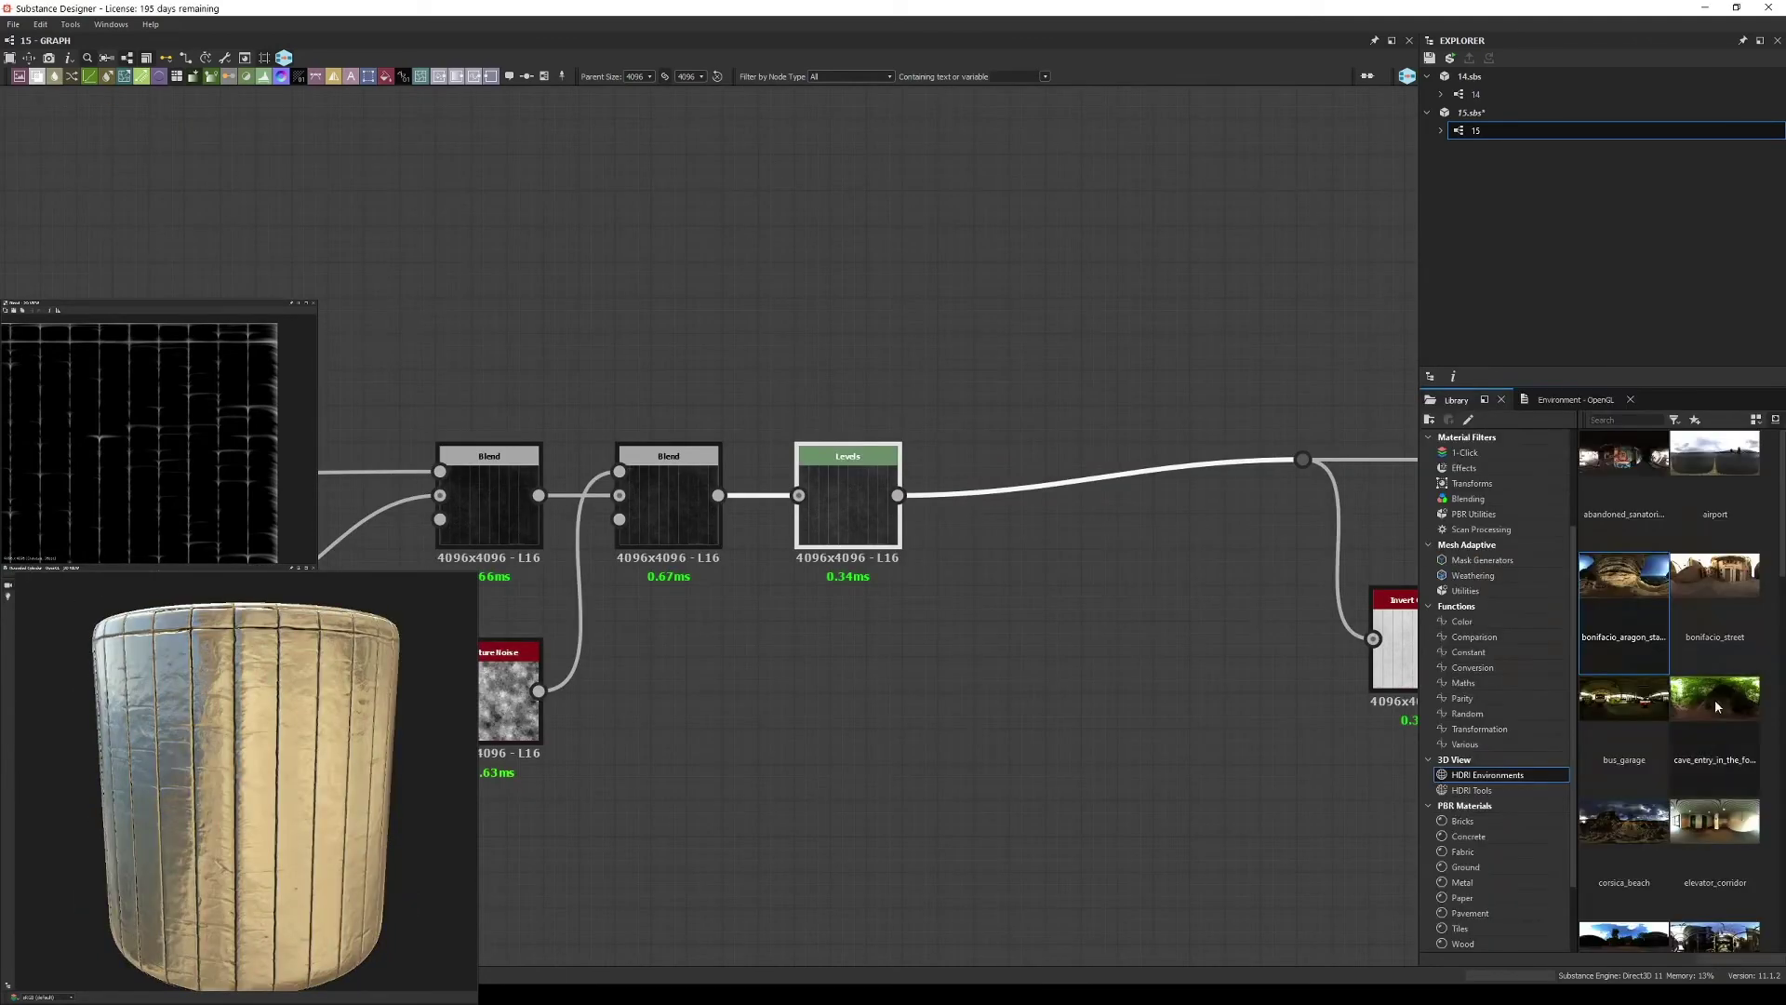
# - Switch the 3D preview to the tessellated plane mesh and frame the displaced surface
pyautogui.moveTo(97, 707); pyautogui.dragTo(102, 597)
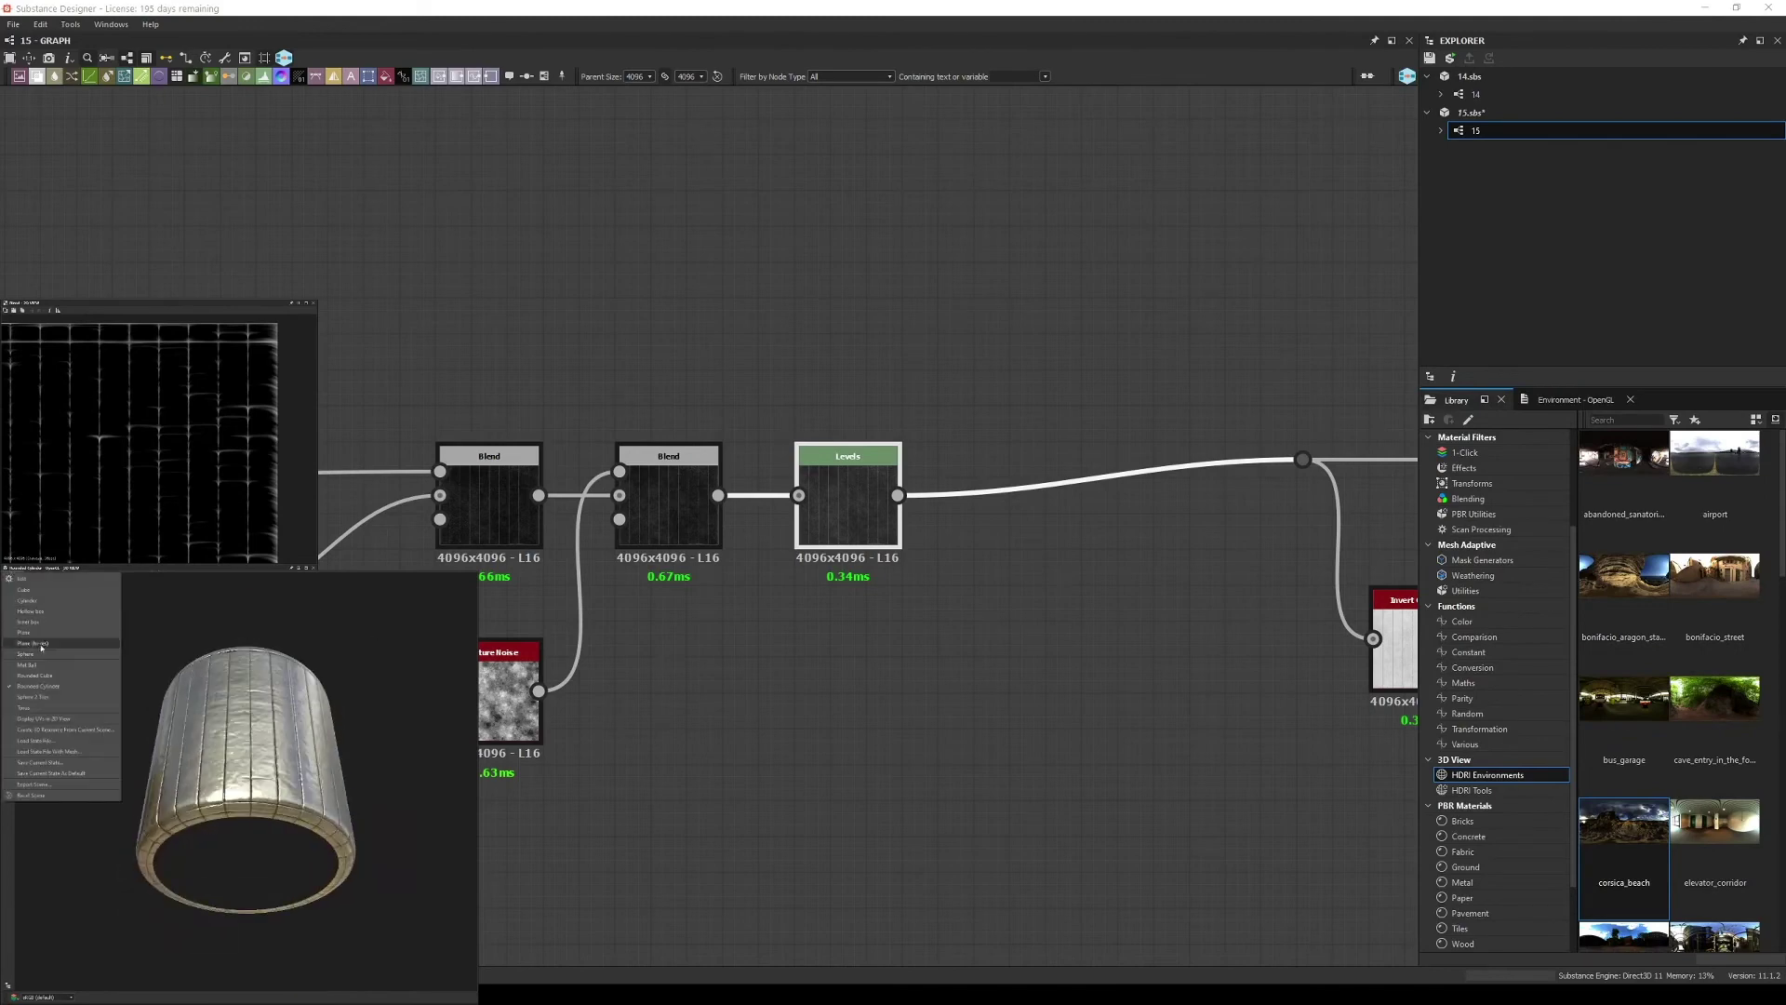
pyautogui.click(41, 644)
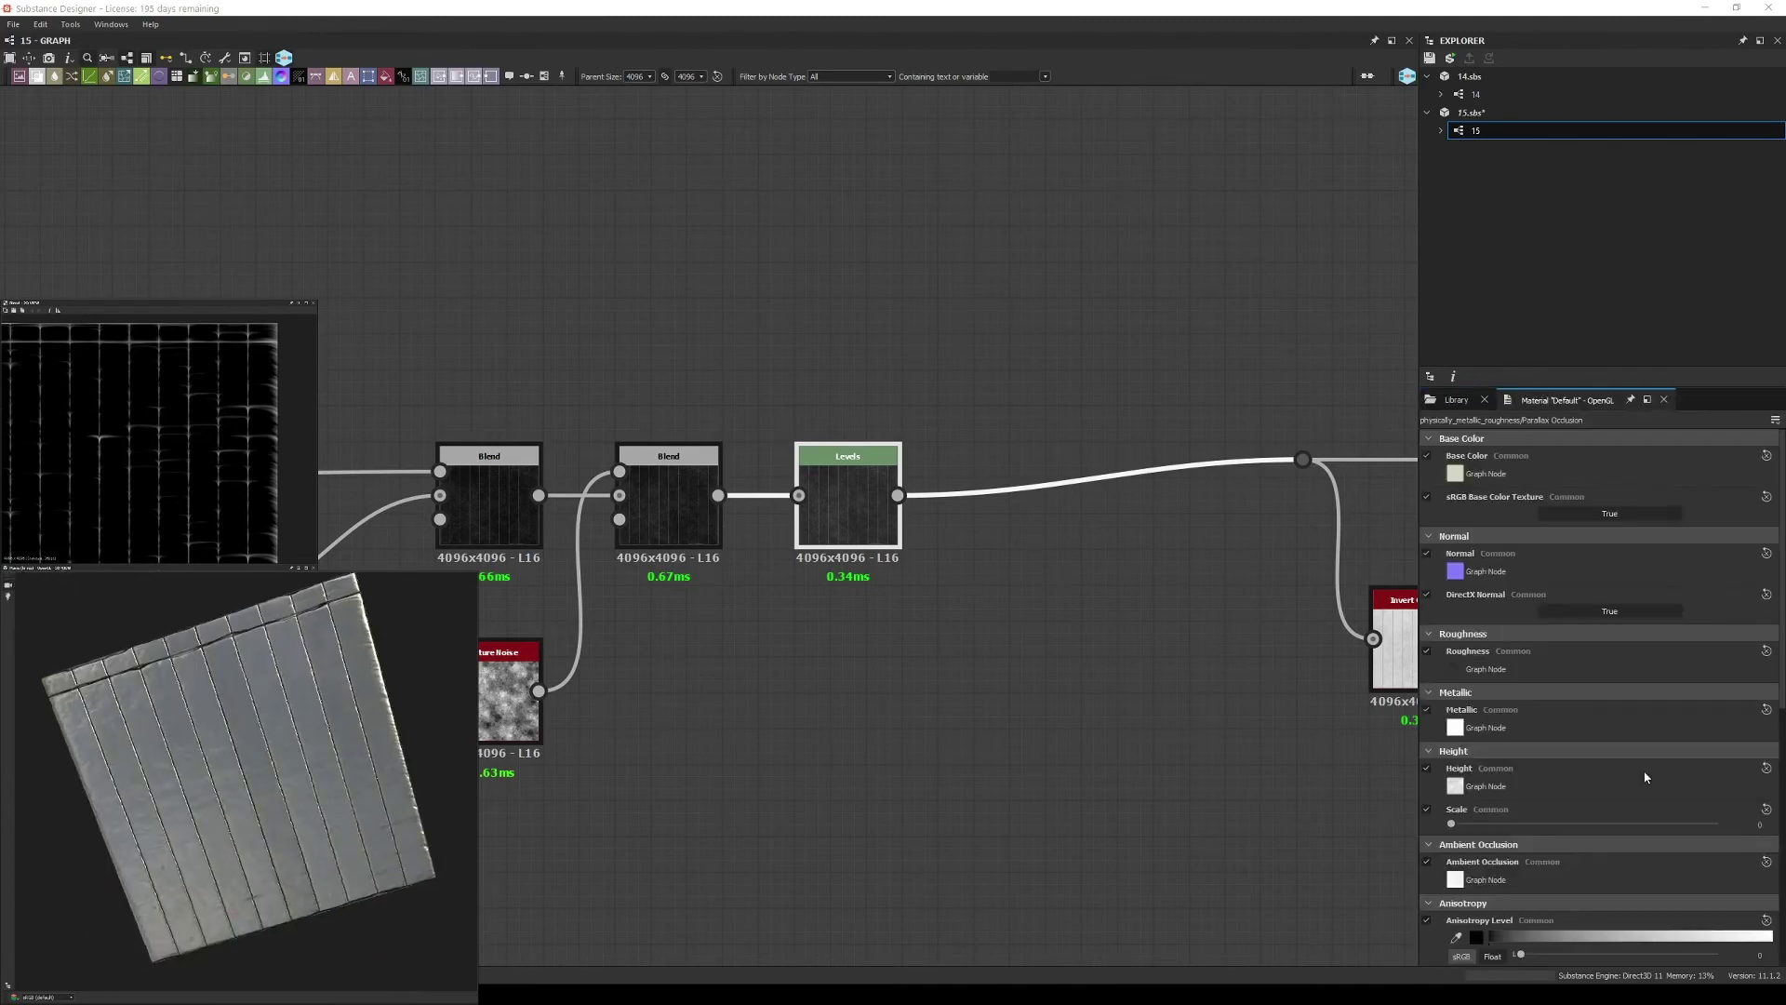
pyautogui.moveTo(167, 707)
pyautogui.mouseDown()
pyautogui.moveTo(226, 815)
pyautogui.moveTo(235, 752)
pyautogui.mouseUp()
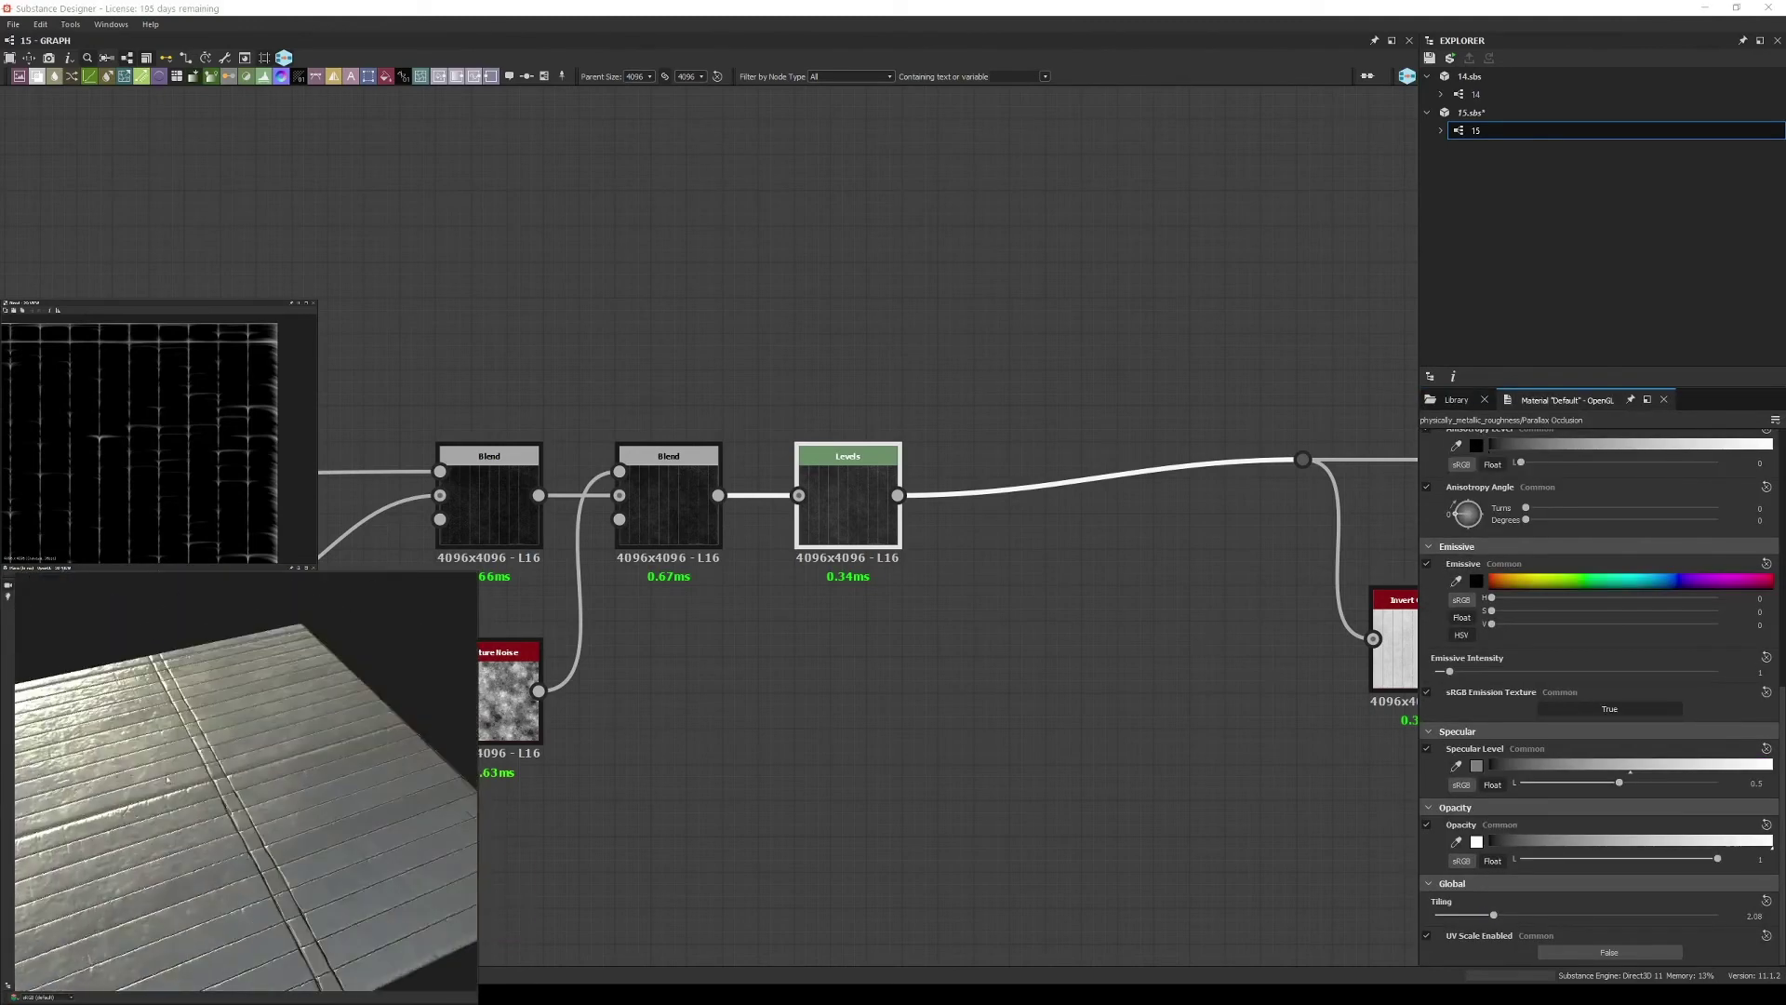
pyautogui.scroll(5, 1495, 735)
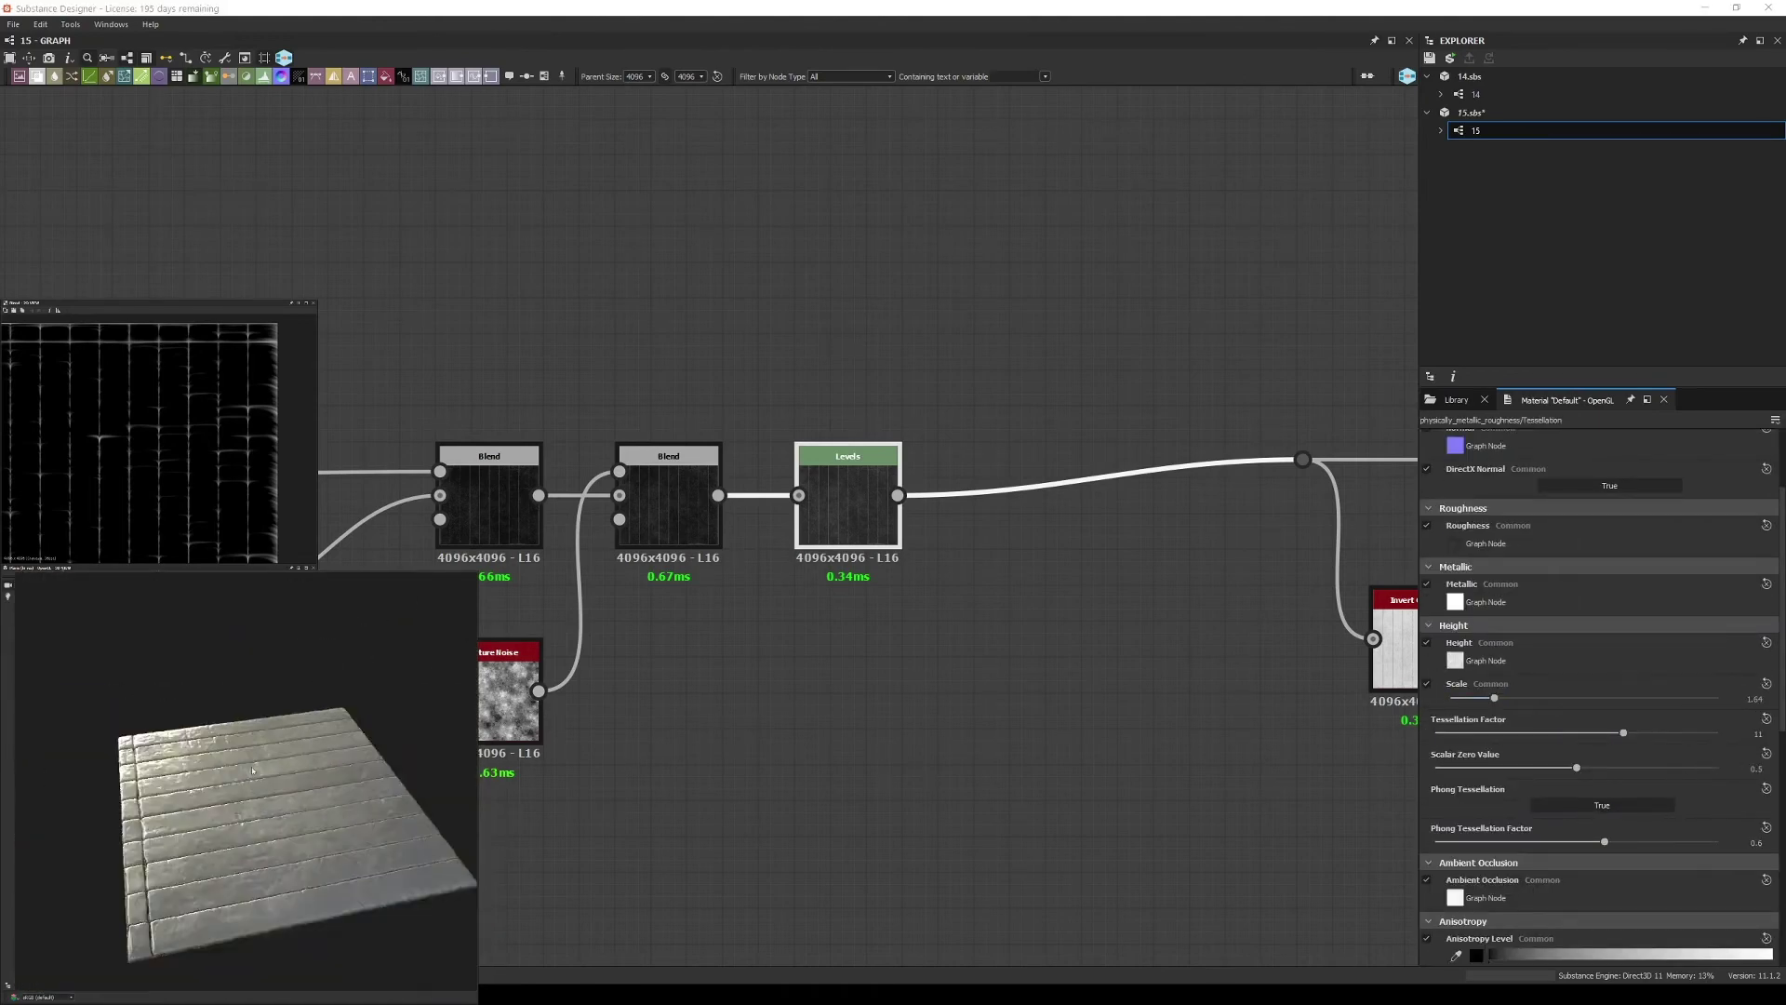
pyautogui.scroll(-5, 931, 465)
pyautogui.scroll(5, 1255, 465)
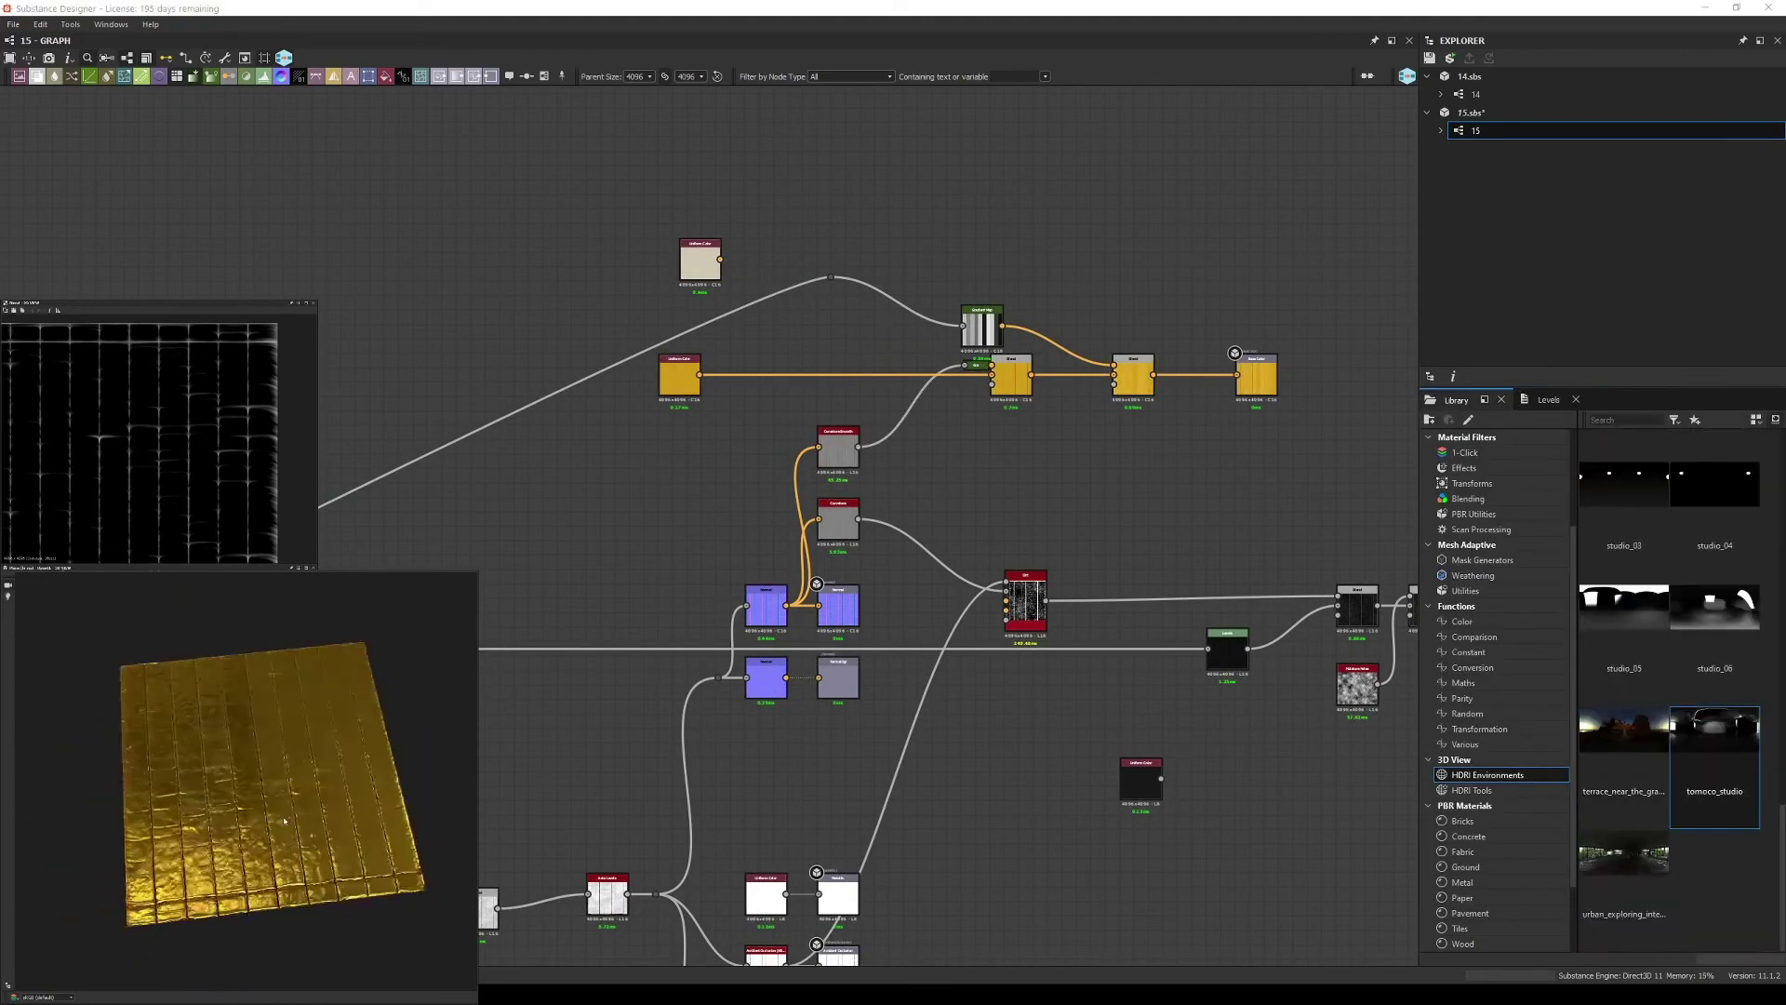
# - Orbit and zoom the preview to inspect the displaced gold planks in perspective
pyautogui.keyDown('alt'); pyautogui.moveTo(284, 820); pyautogui.dragTo(354, 763); pyautogui.keyUp('alt')
pyautogui.scroll(5, 1105, 500)
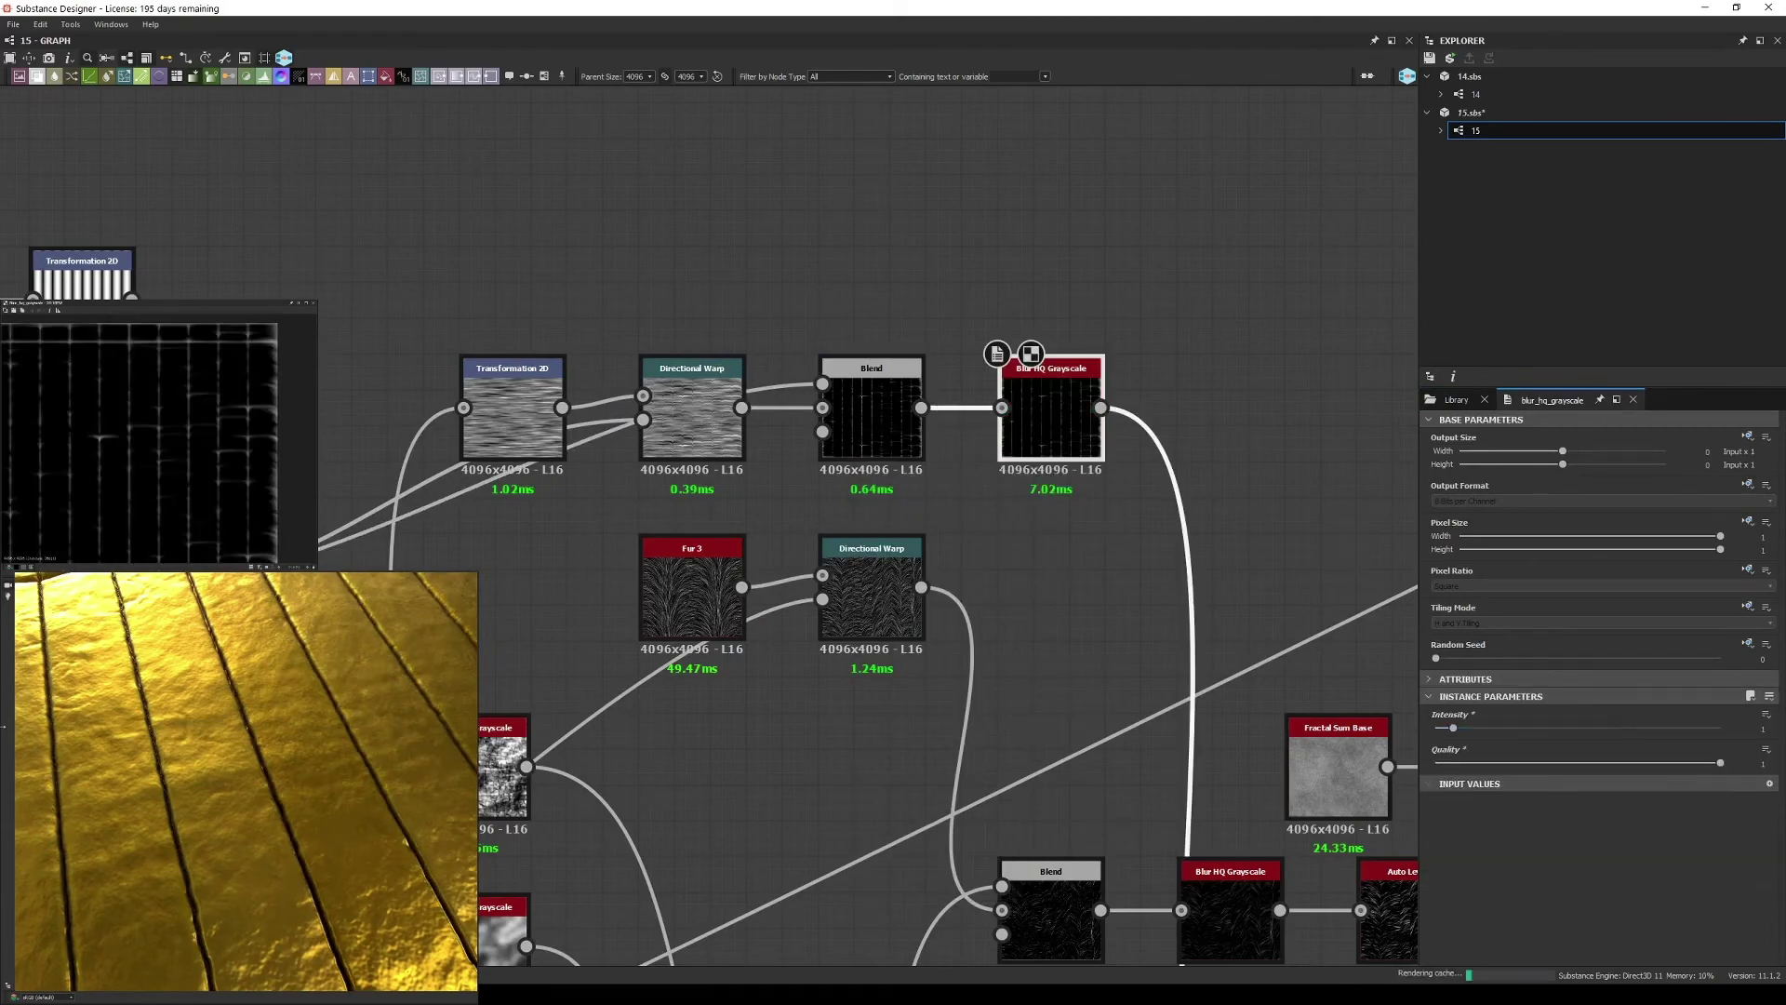
pyautogui.scroll(-5, 280, 781)
pyautogui.keyDown('alt'); pyautogui.moveTo(279, 781); pyautogui.dragTo(326, 719); pyautogui.keyUp('alt')
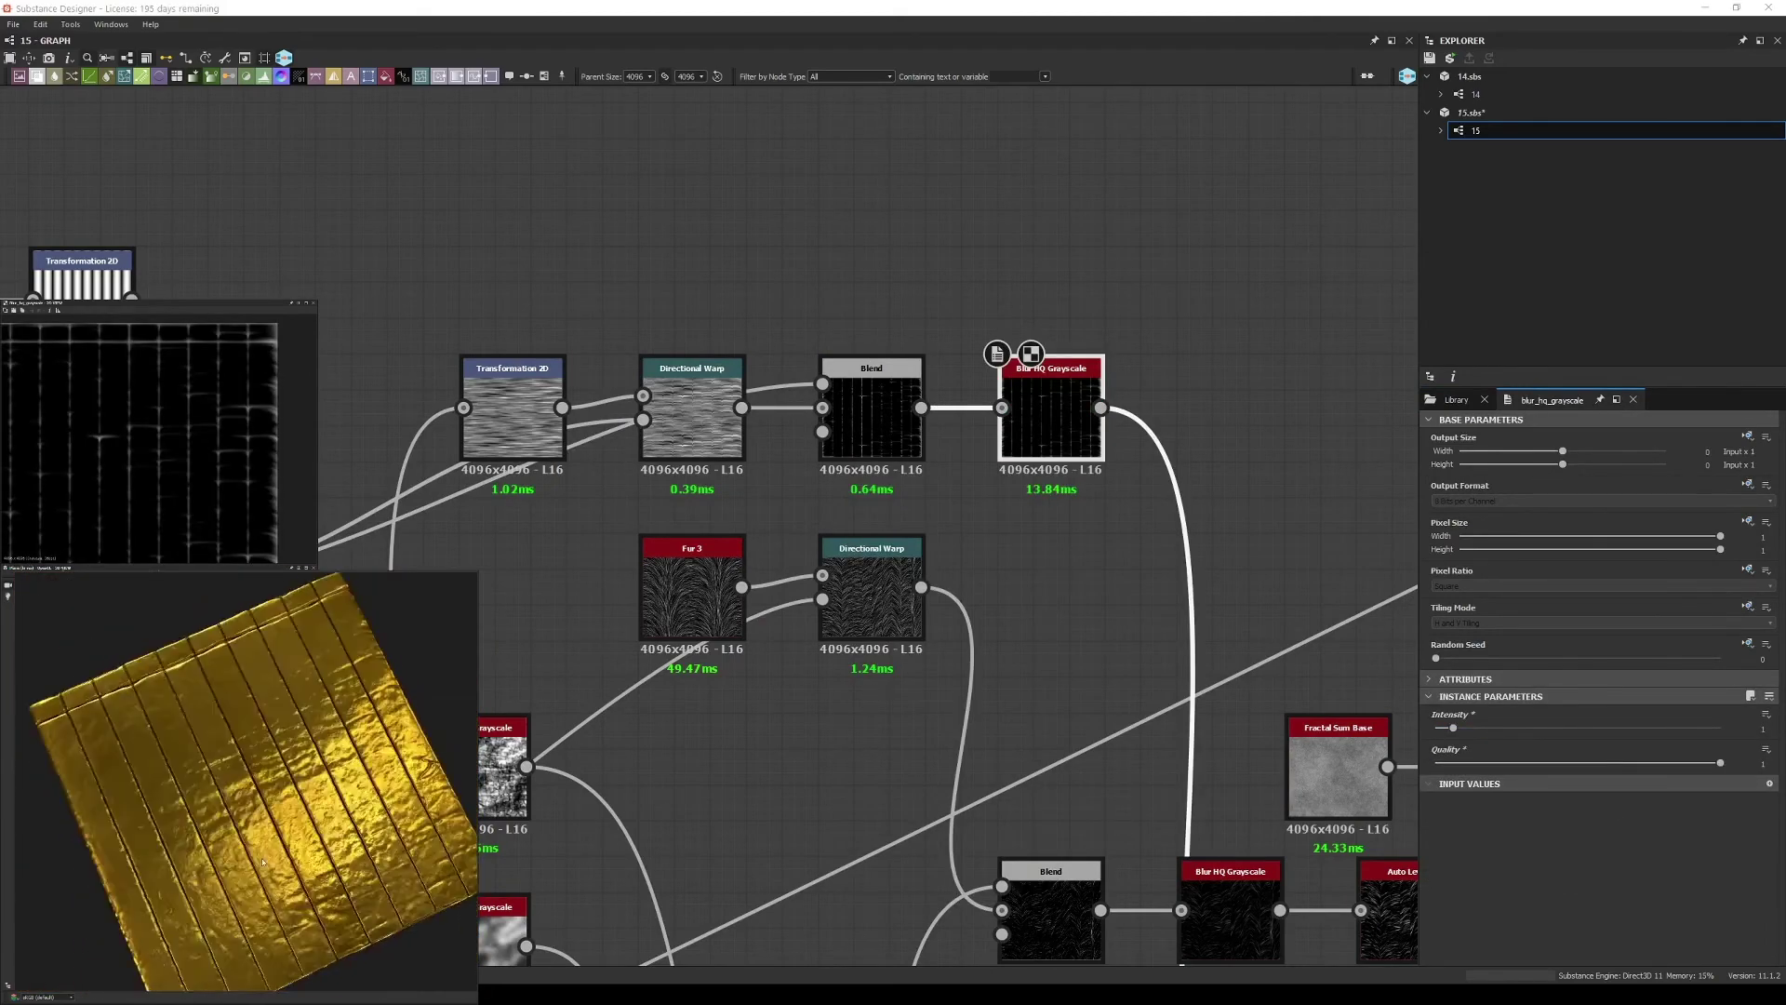
# - Insert an Auto Levels node after Blur HQ Grayscale and preview the cylinder again
pyautogui.press('space')
pyautogui.write('auto levels')
pyautogui.press('Return')
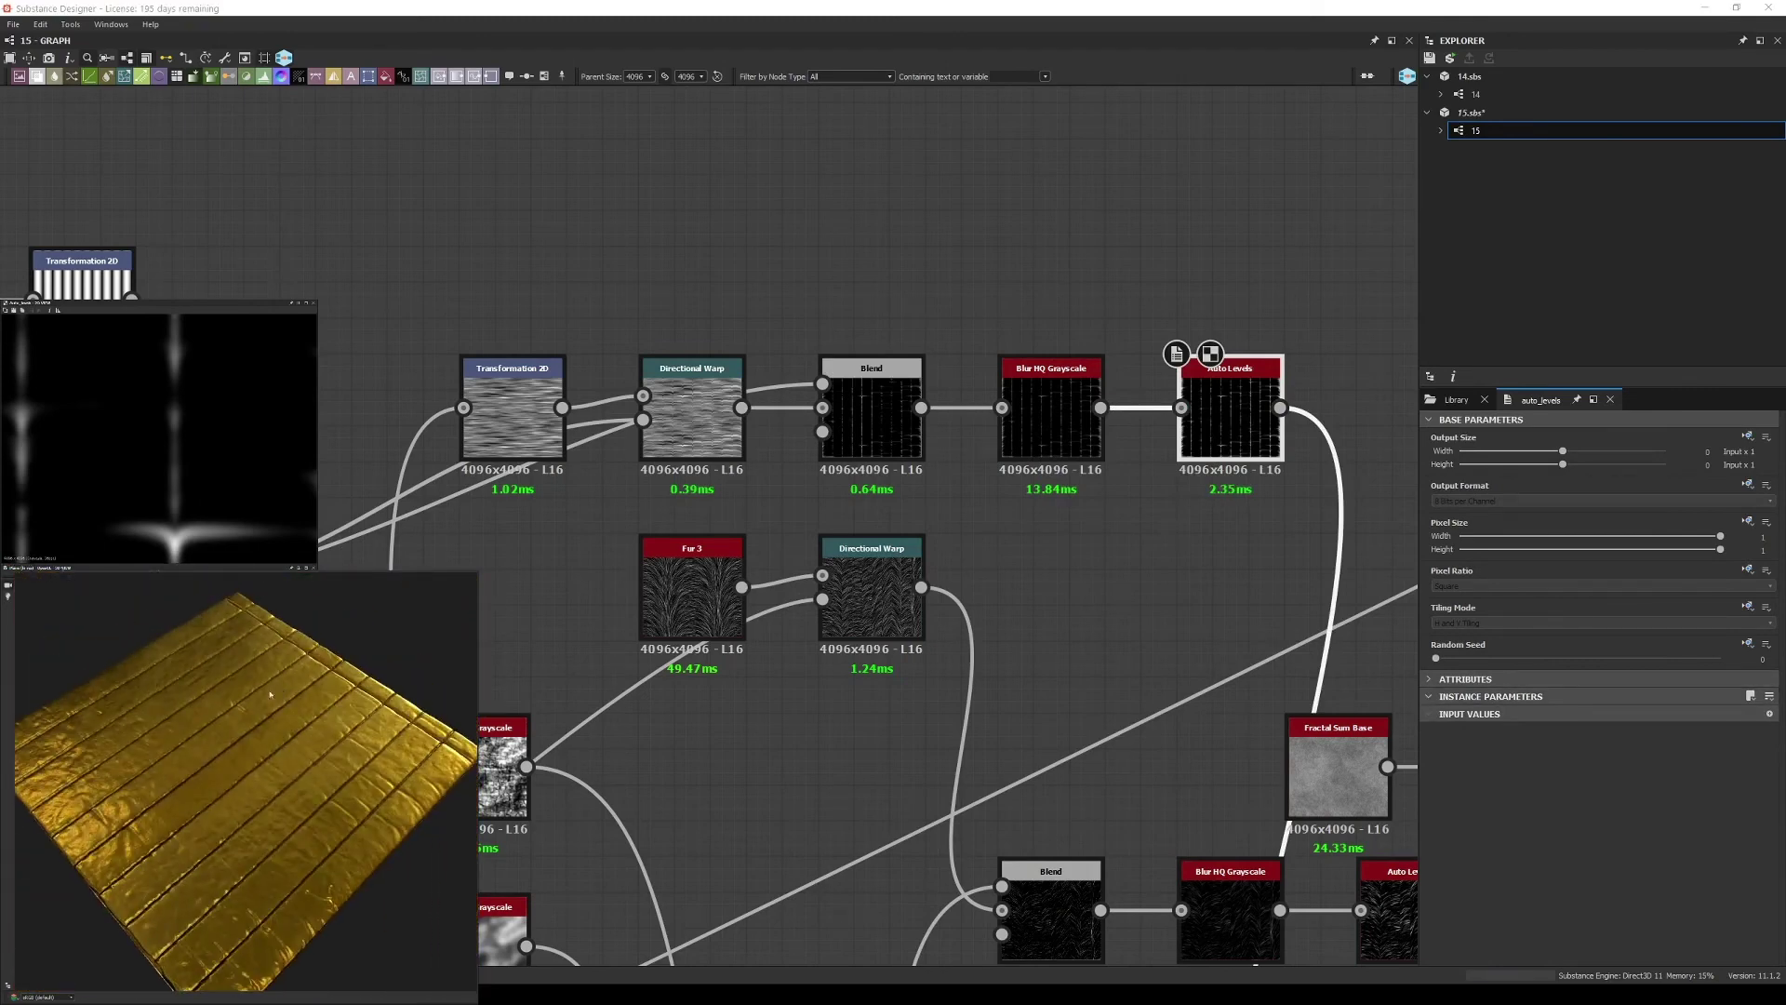
pyautogui.click(63, 688)
# - Zoom the 3D view to inspect the finished glossy gold padded cylinder
pyautogui.scroll(-2, 1278, 510)
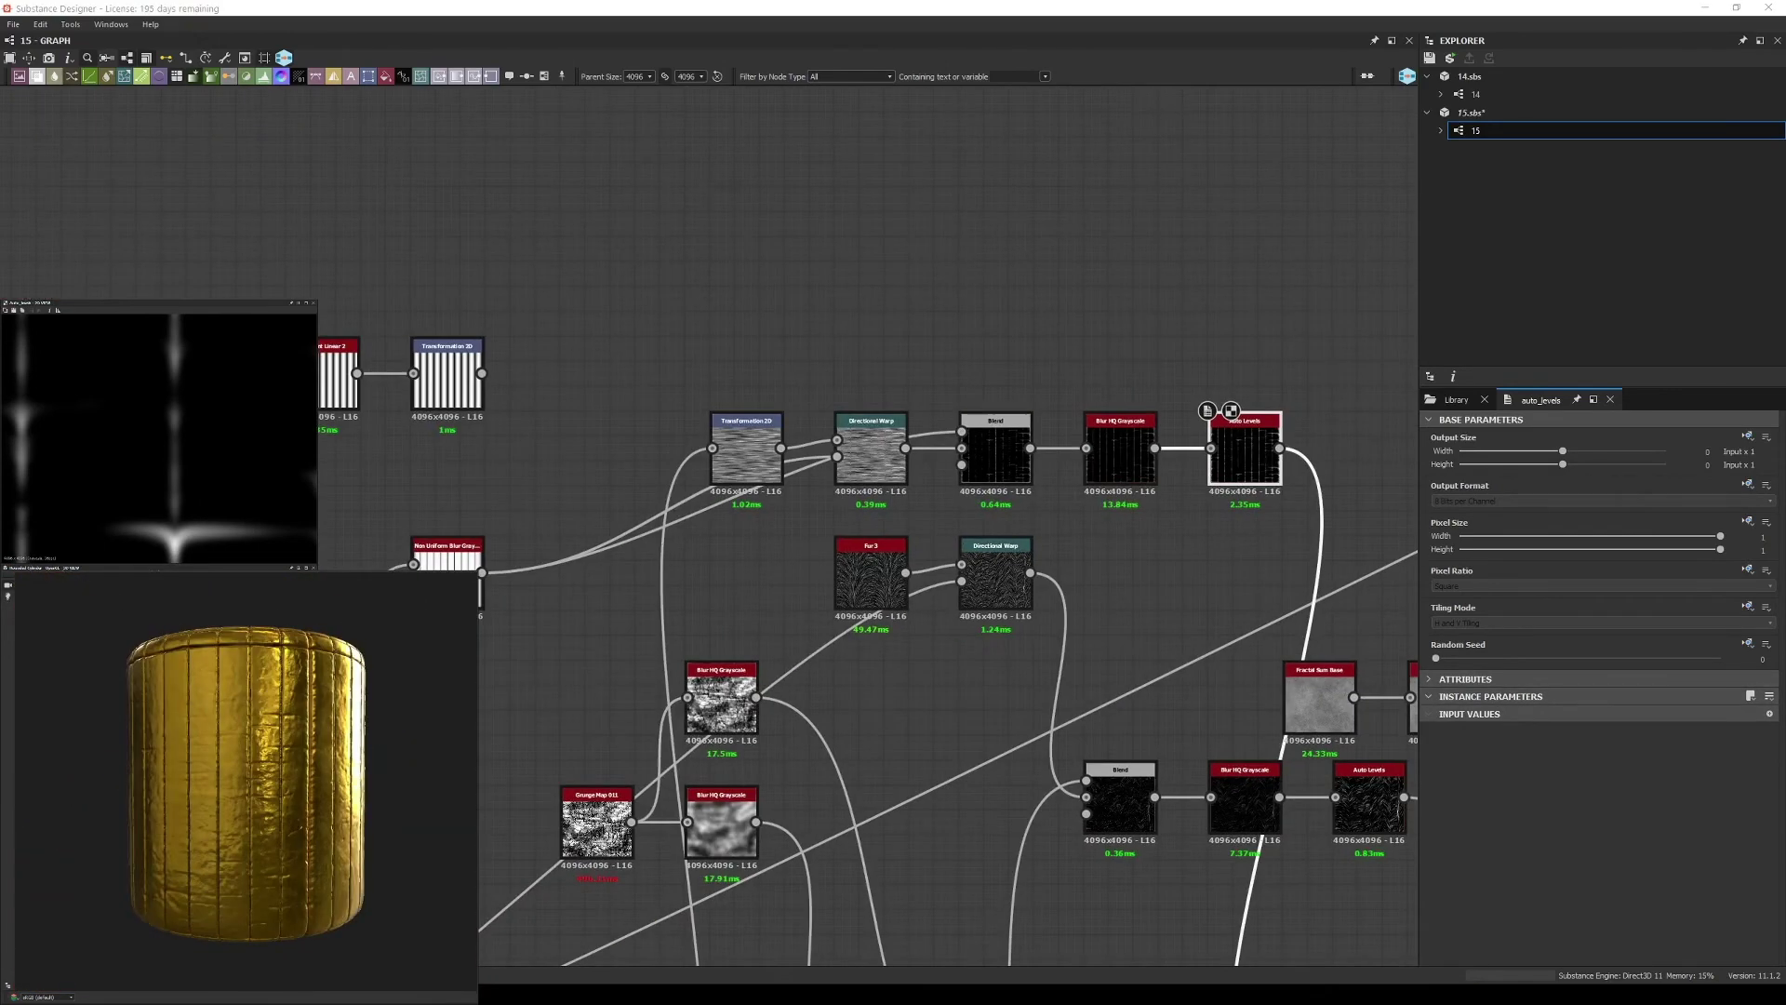